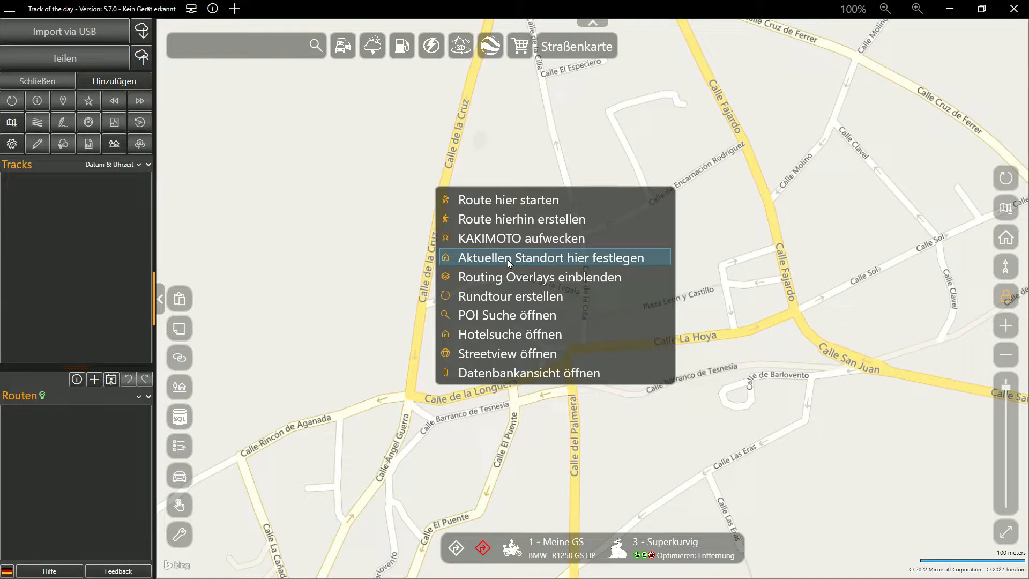
Step: Set the current location at the chosen map point and switch the location services to determine the location automatically
{"action": "left_click", "coordinate": [507, 260]}
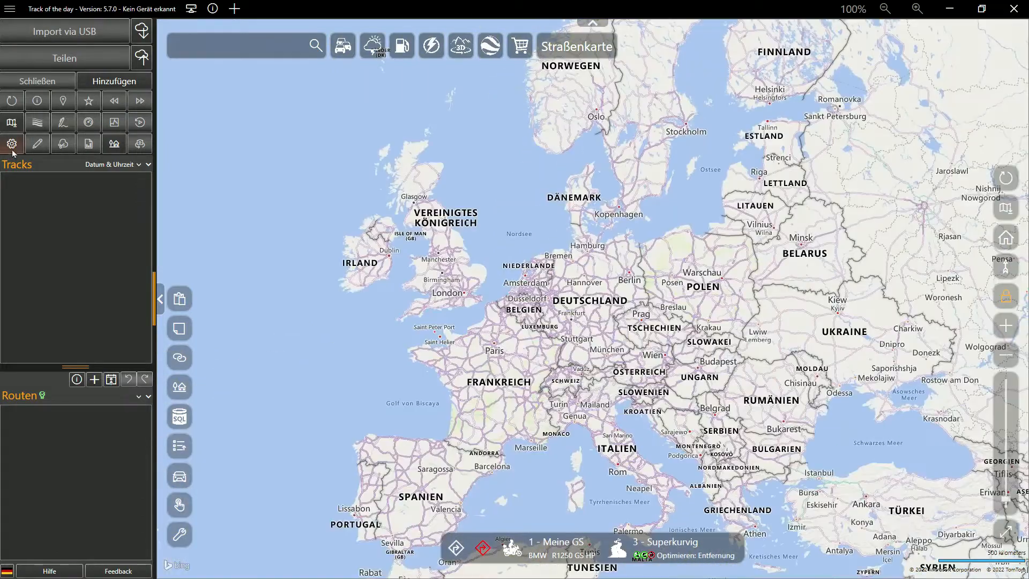
{"action": "left_click", "coordinate": [11, 145]}
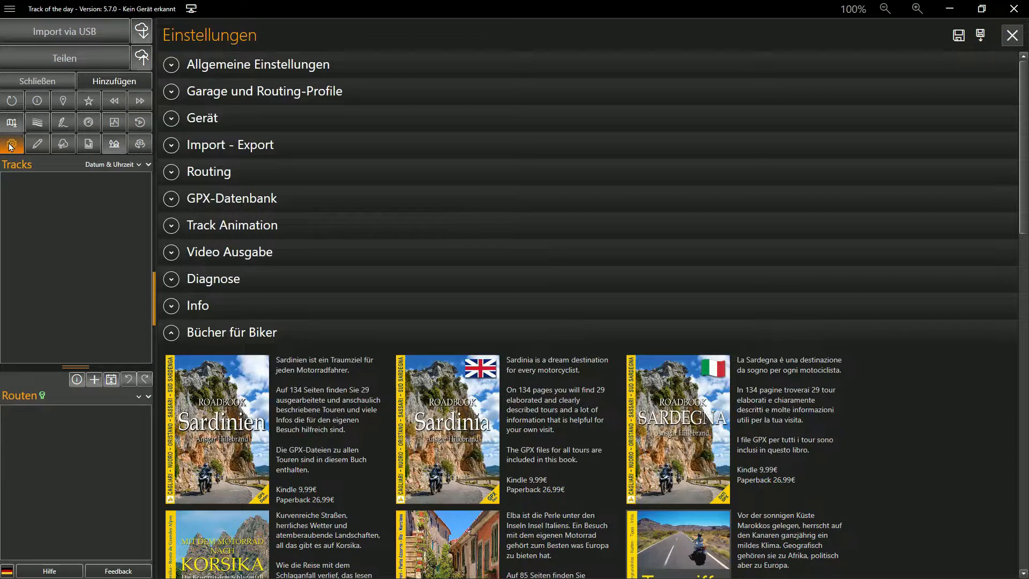
{"action": "left_click", "coordinate": [274, 66]}
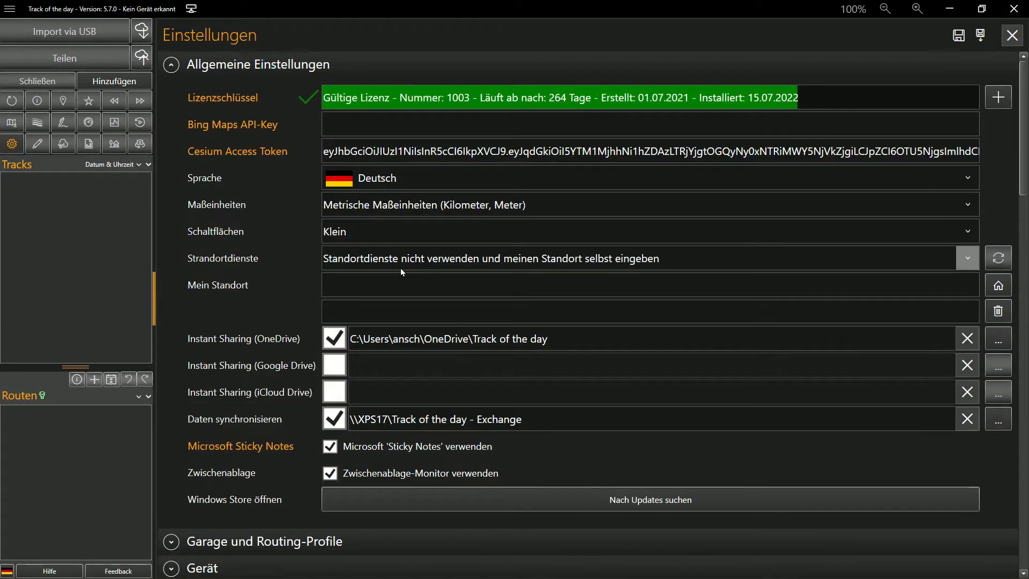
{"action": "left_click", "coordinate": [401, 266]}
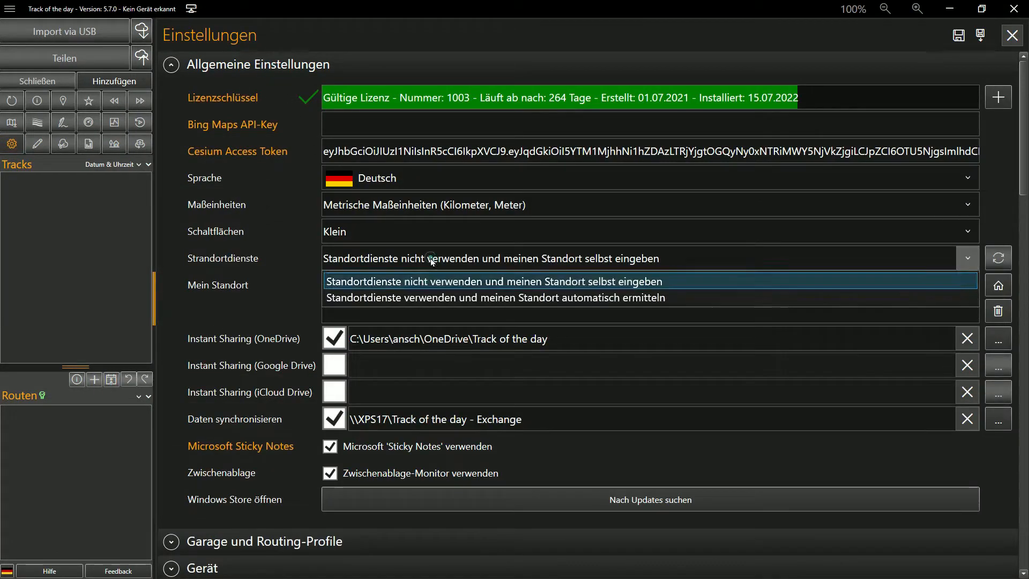
{"action": "left_click", "coordinate": [430, 302]}
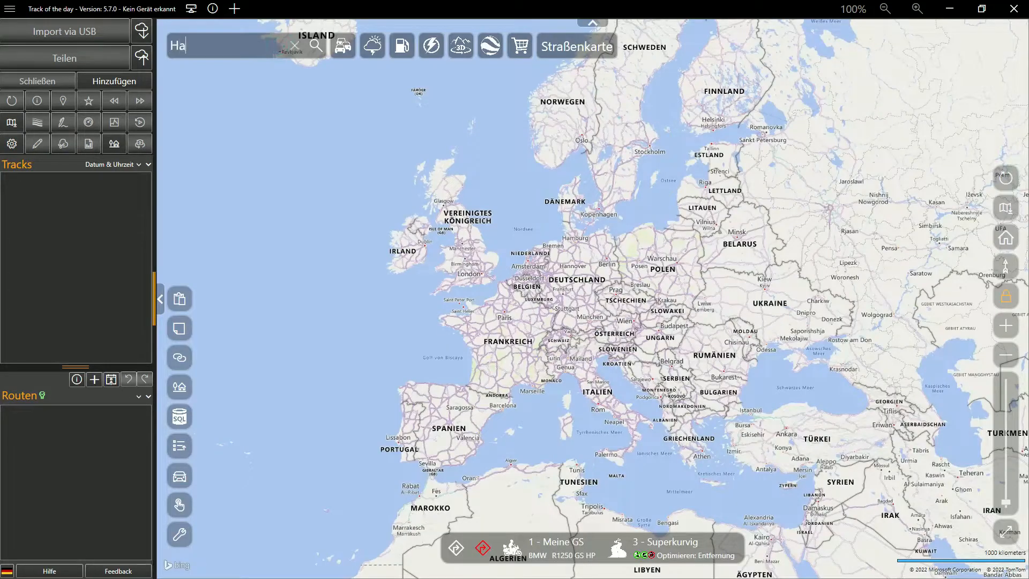
Step: Search for Haria, show Haría on the Canary Islands on the map and set the current location in the town
{"action": "key", "text": "Return"}
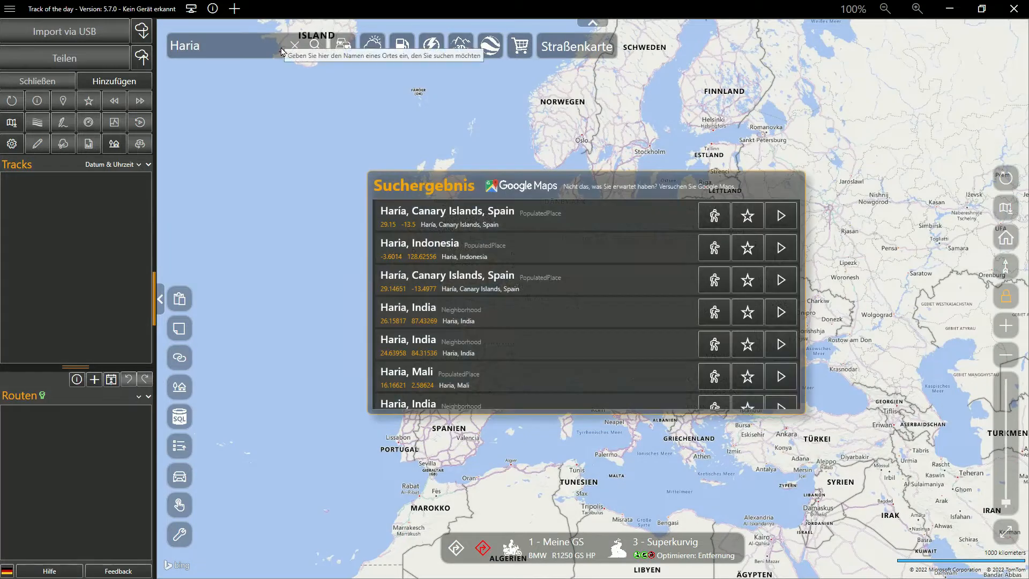
{"action": "left_click", "coordinate": [781, 216]}
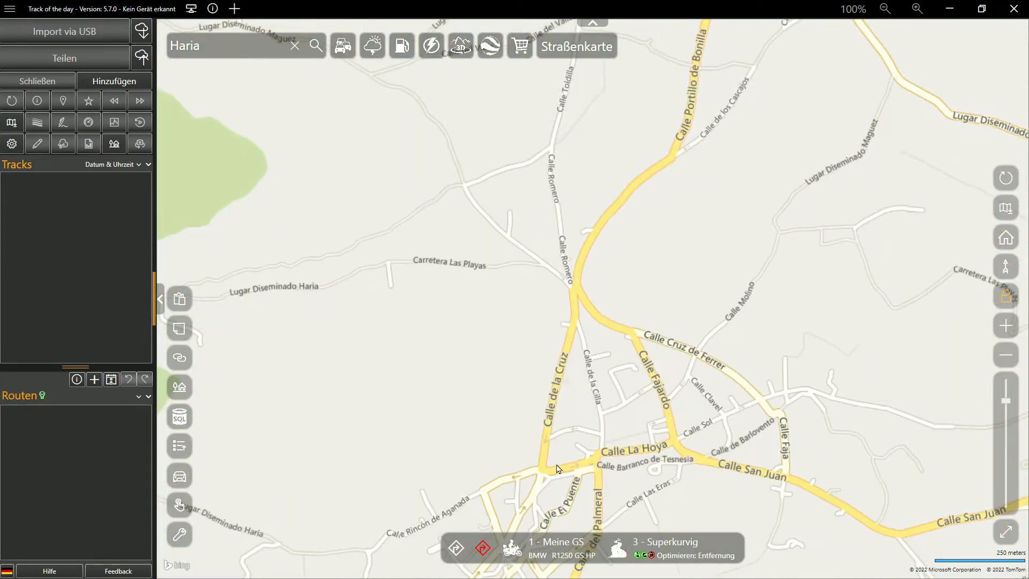
{"action": "right_click", "coordinate": [558, 469]}
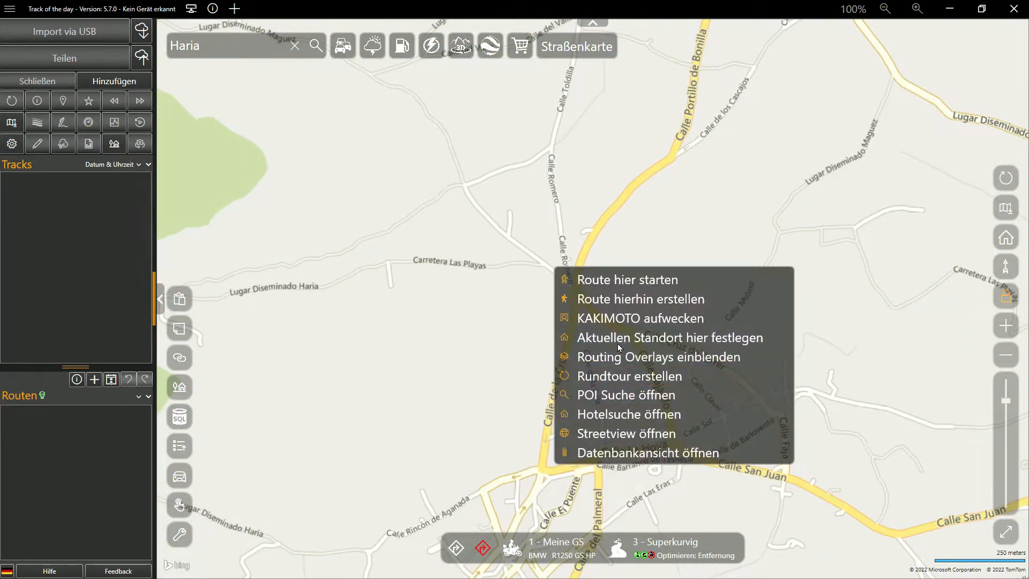
{"action": "left_click", "coordinate": [618, 338]}
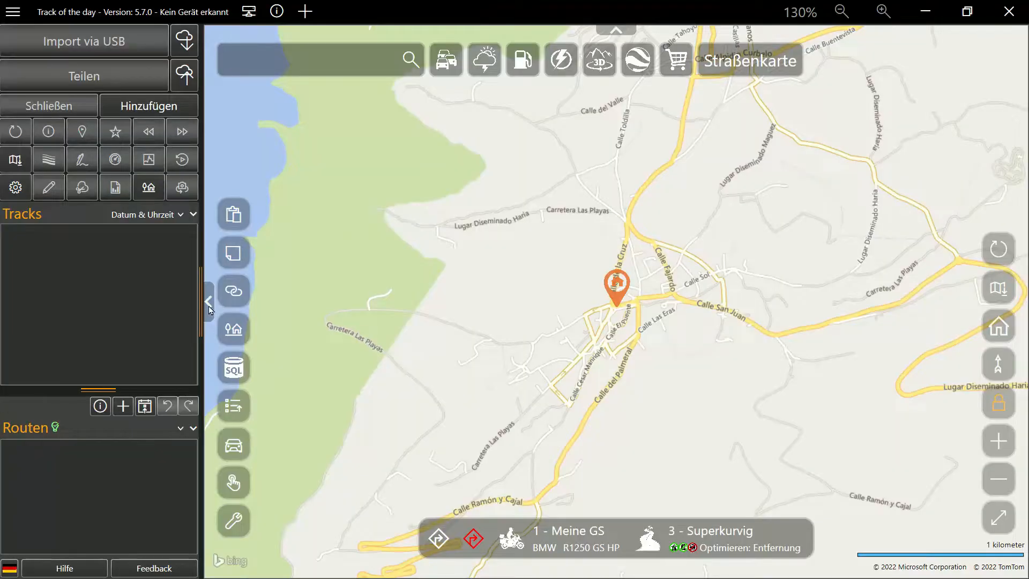
Step: Search for Kutterhafen with the tracks and routes area hidden, and show Am Kutterhafen on the map
{"action": "left_click", "coordinate": [208, 303]}
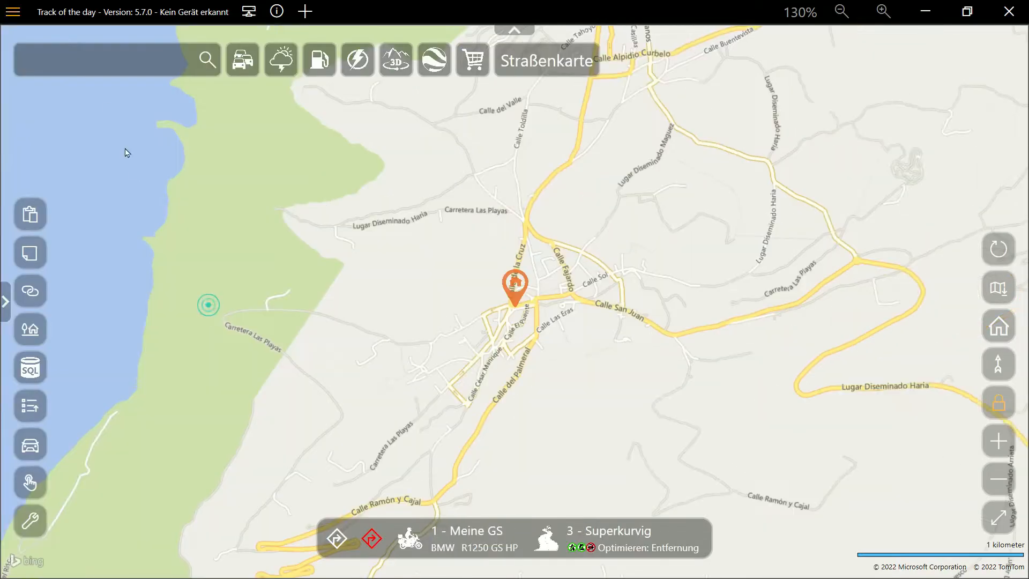
{"action": "left_click", "coordinate": [104, 60]}
{"action": "type", "text": "Kutterhafen"}
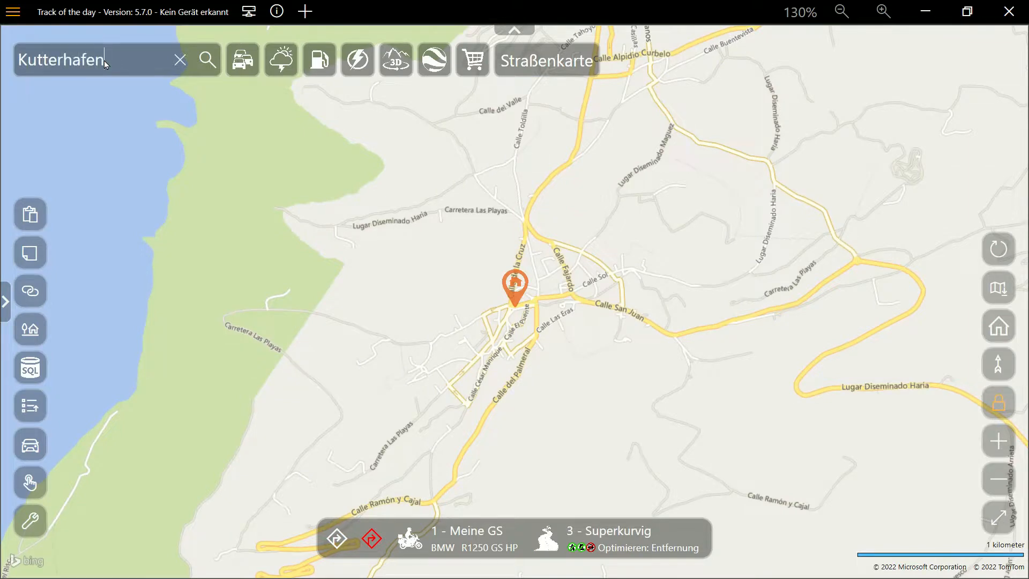
{"action": "key", "text": "Return"}
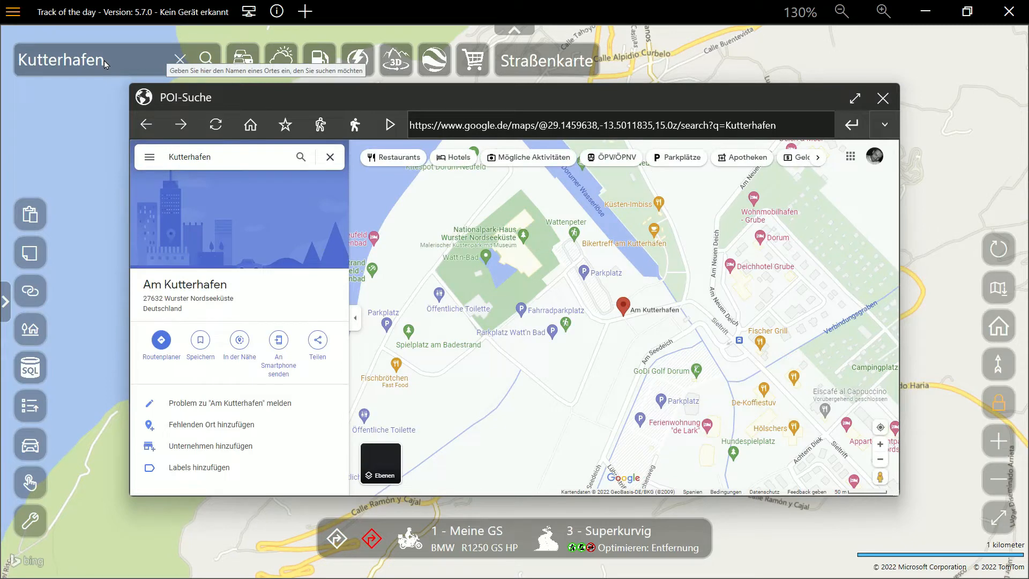
{"action": "left_click", "coordinate": [390, 125]}
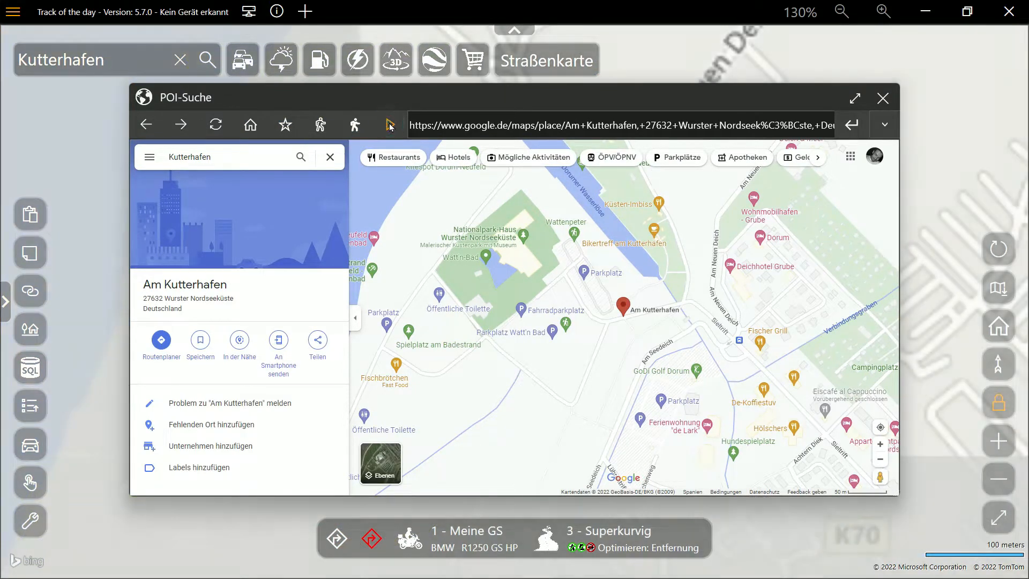
{"action": "left_click", "coordinate": [883, 99]}
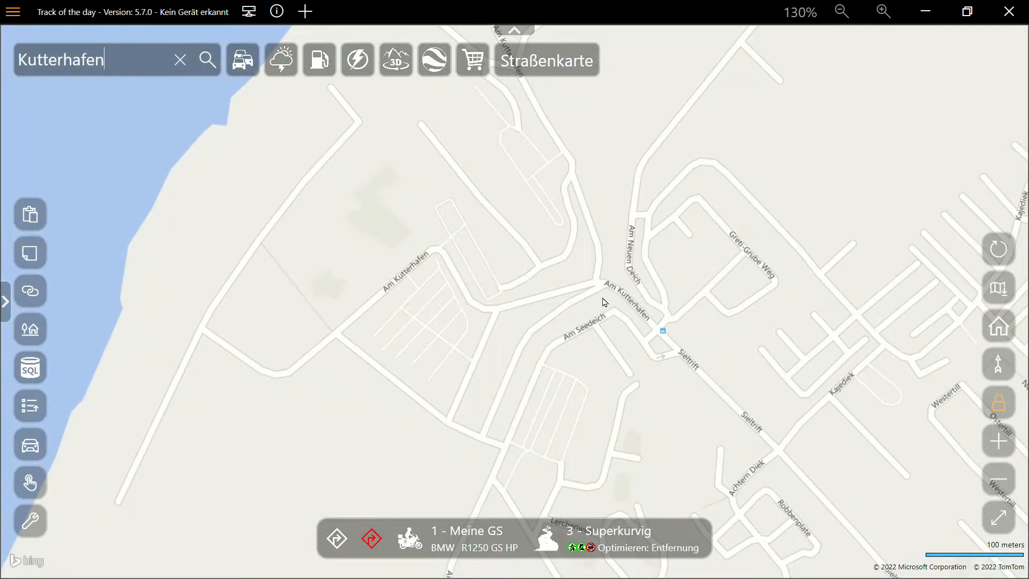
{"action": "scroll", "coordinate": [604, 302], "scroll_direction": "down", "scroll_amount": 4}
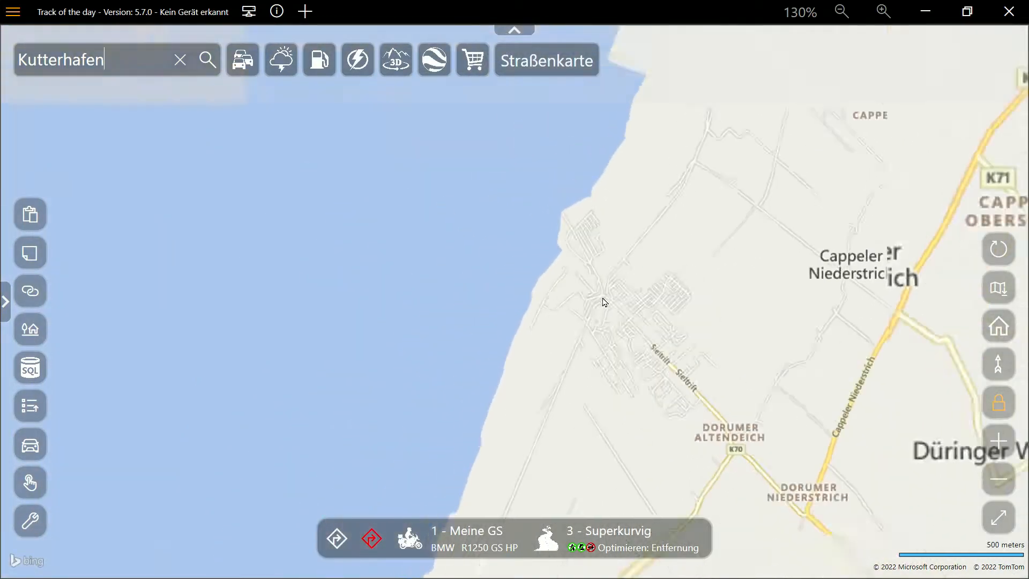
{"action": "scroll", "coordinate": [604, 302], "scroll_direction": "down", "scroll_amount": 4}
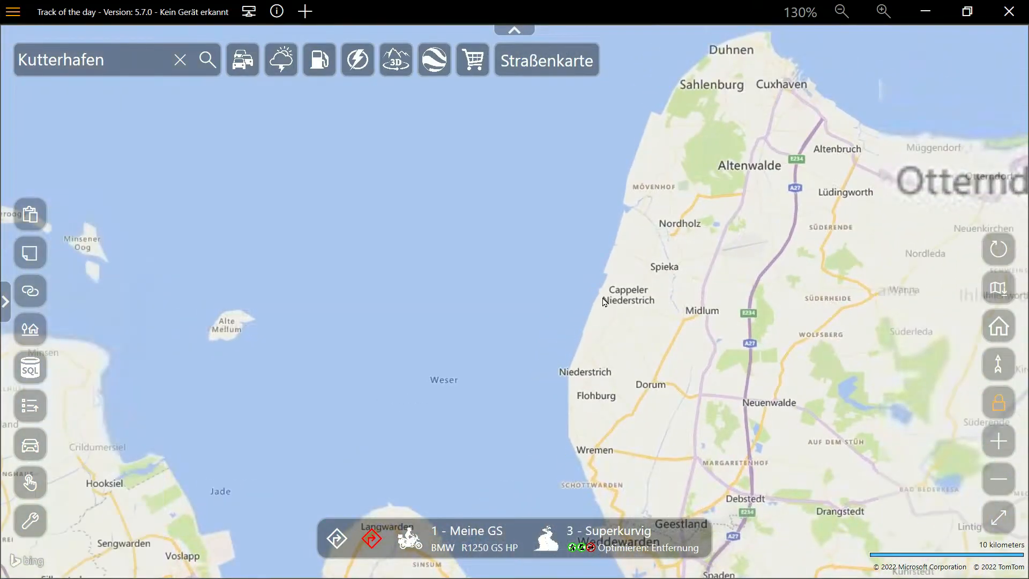
{"action": "scroll", "coordinate": [604, 302], "scroll_direction": "down", "scroll_amount": 4}
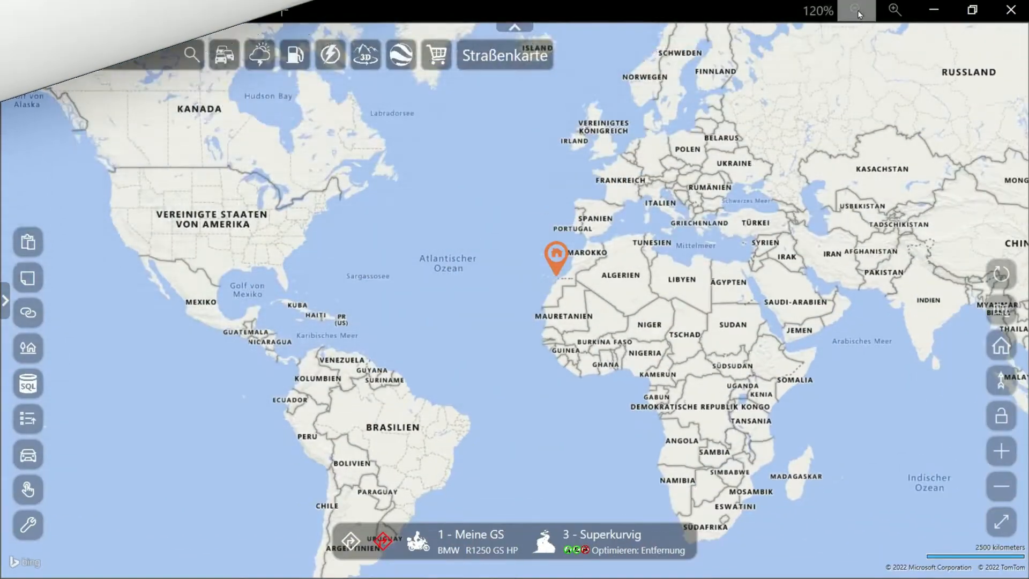
Step: Reduce the interface scaling to 100% and show the tracks and routes area again
{"action": "left_click", "coordinate": [858, 13]}
{"action": "left_click", "coordinate": [869, 14]}
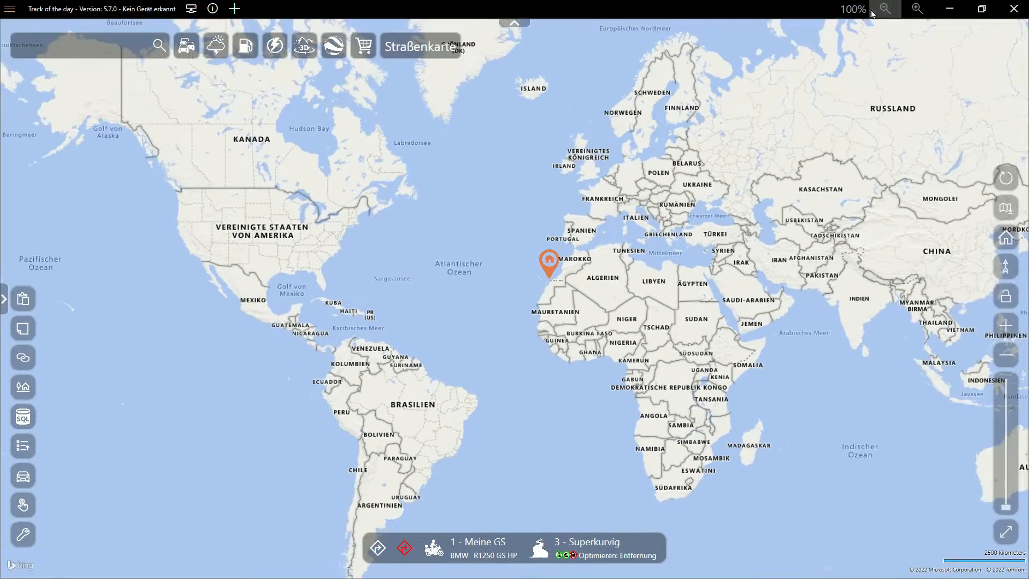
{"action": "left_click", "coordinate": [5, 303]}
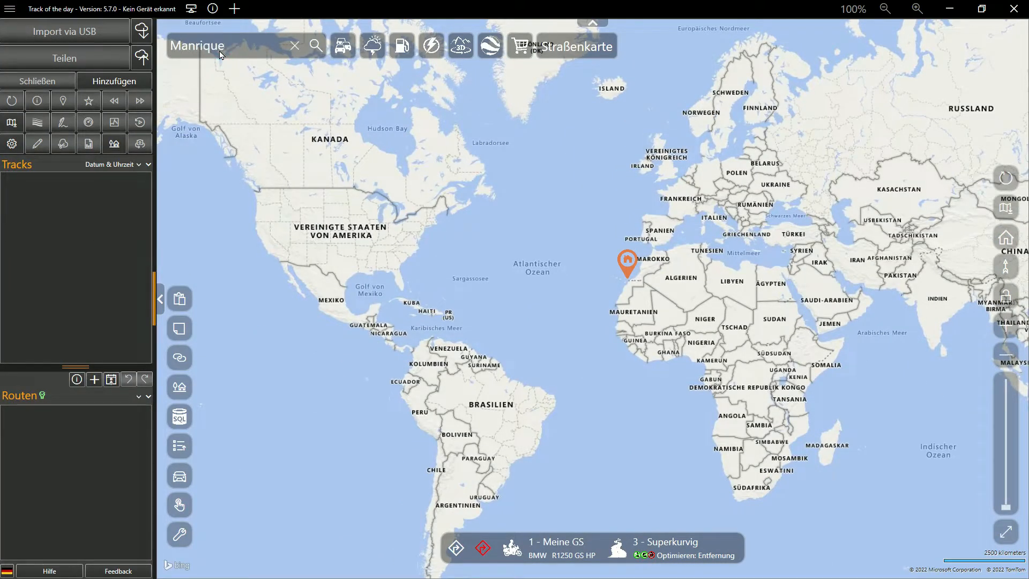
Step: Search for Manrique and create a route from the current location to the César Manrique Stiftung
{"action": "key", "text": "Return"}
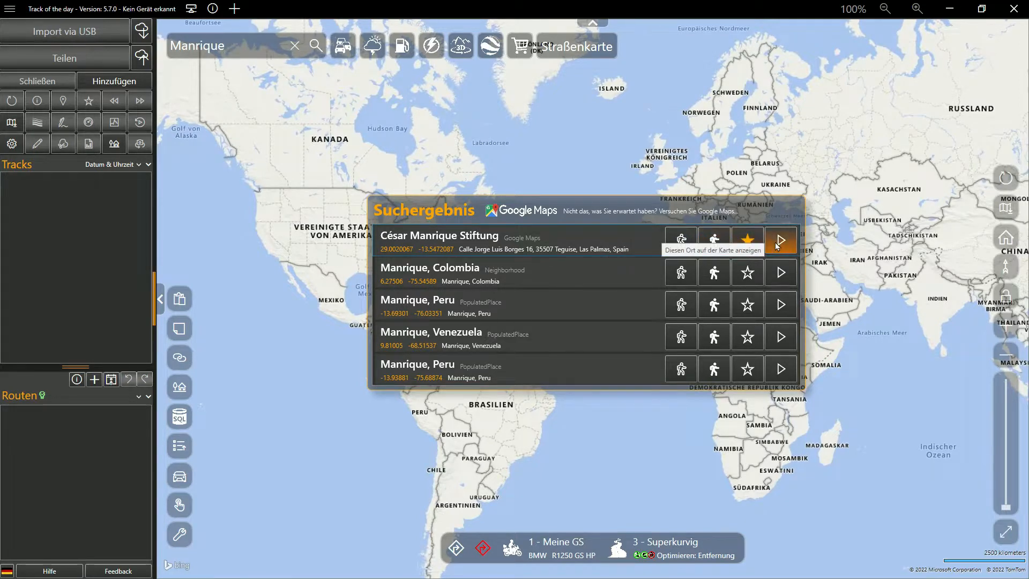
{"action": "left_click", "coordinate": [715, 242]}
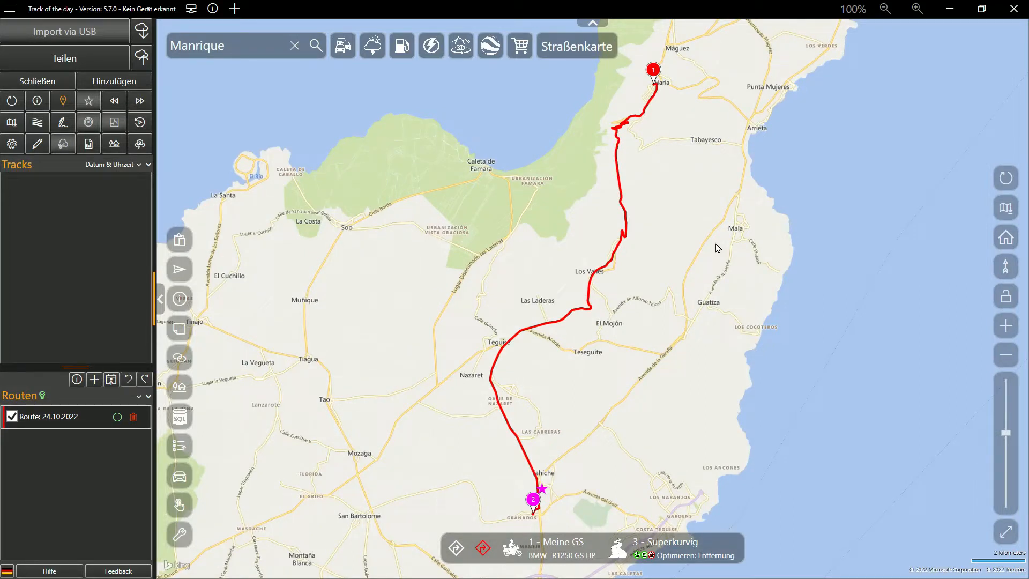
Step: Search for Tejeda and create a route from the current location to Tejeda, Canary Islands, Spain
{"action": "left_click", "coordinate": [294, 46]}
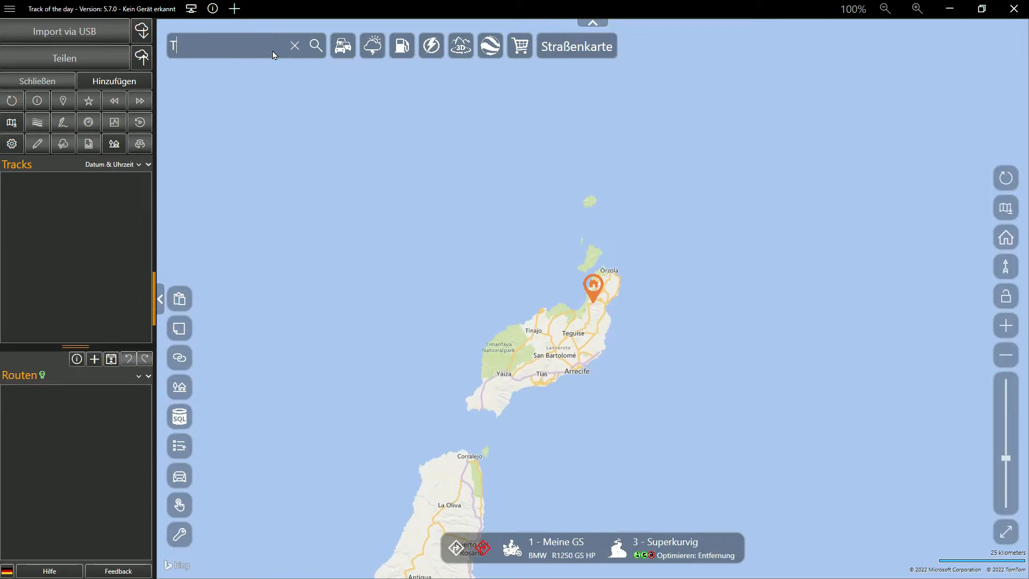
{"action": "key", "text": "Return"}
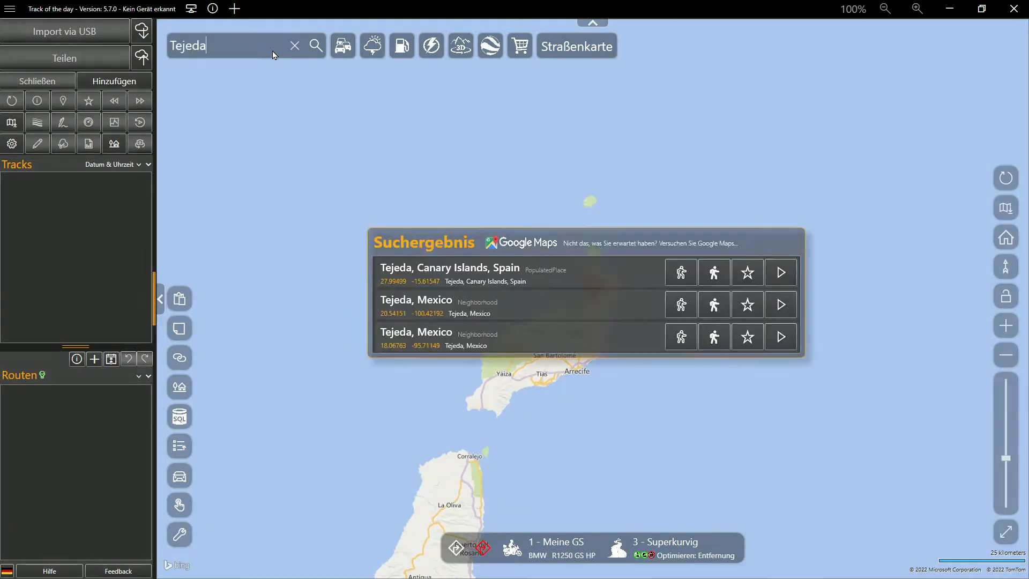
{"action": "left_click", "coordinate": [714, 274]}
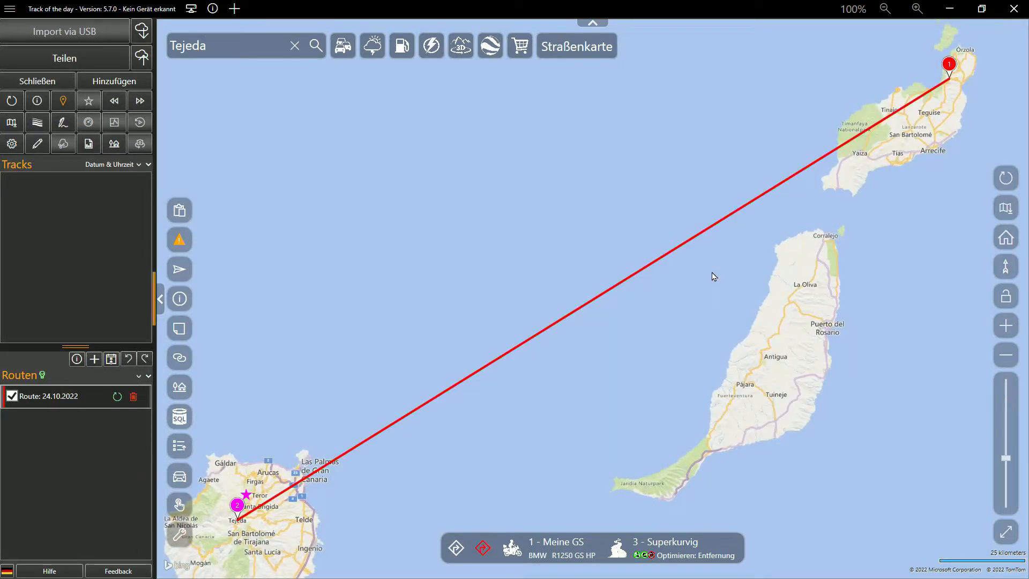
Step: Turn off ferry avoidance in the 3 - Superkurvig routing profile and recalculate the route to Tejeda
{"action": "left_click", "coordinate": [618, 557]}
{"action": "left_click", "coordinate": [709, 236]}
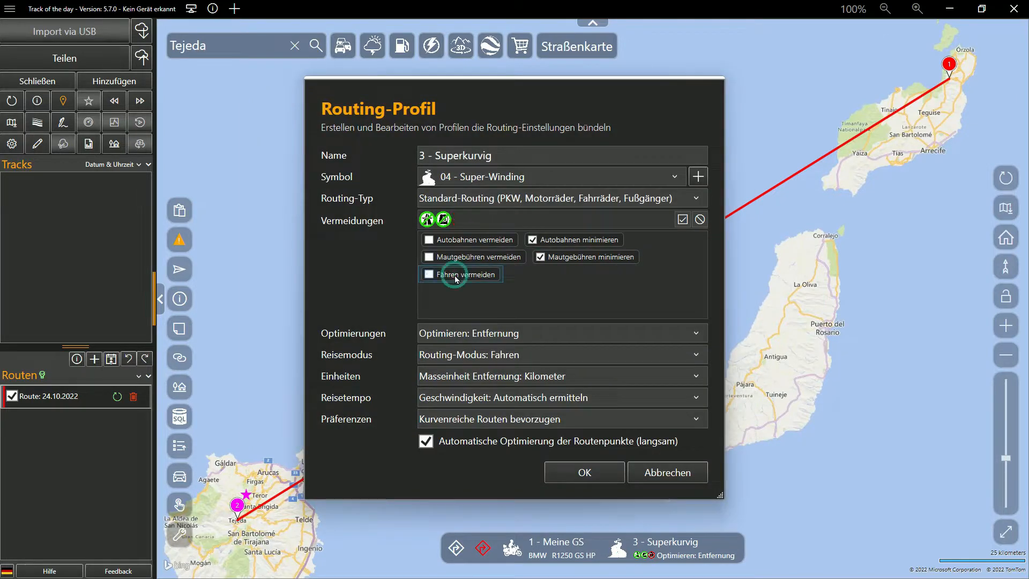
{"action": "left_click", "coordinate": [574, 474]}
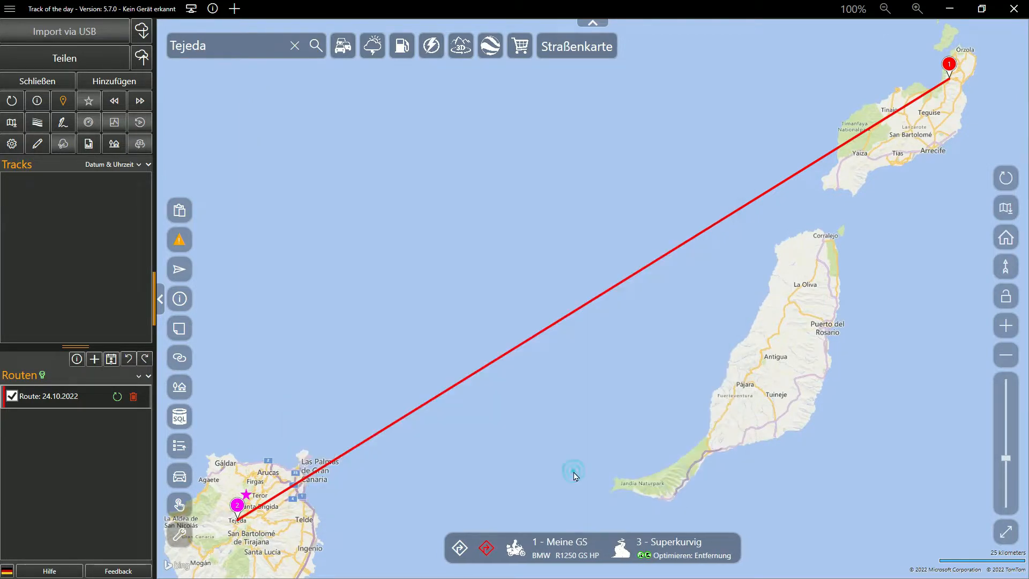
{"action": "left_click", "coordinate": [458, 549]}
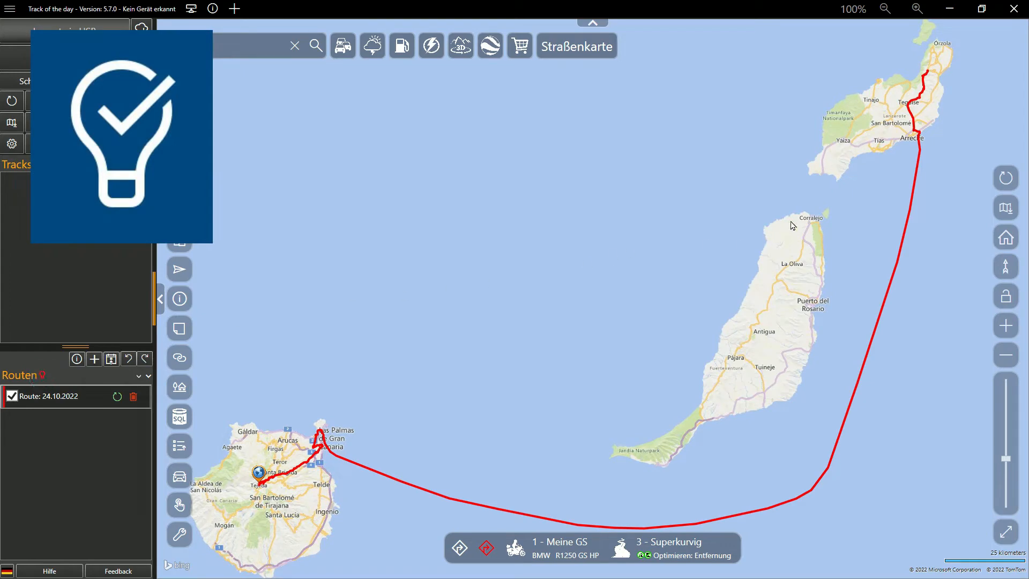
Step: Insert via points at Corralejo and near the southern tip of Fuerteventura, and recalculate the route
{"action": "right_click", "coordinate": [811, 220]}
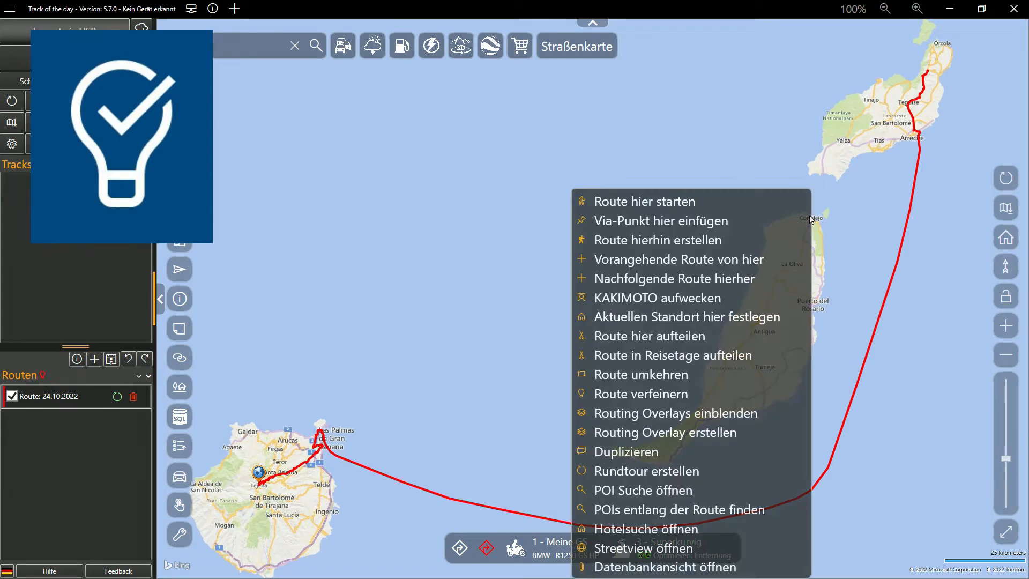
{"action": "left_click", "coordinate": [779, 225]}
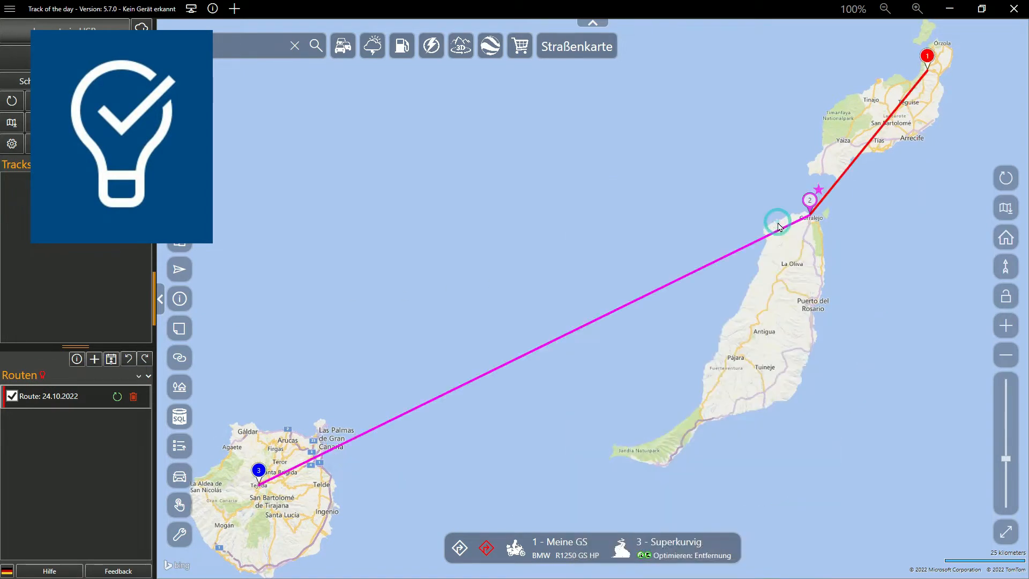
{"action": "right_click", "coordinate": [664, 470]}
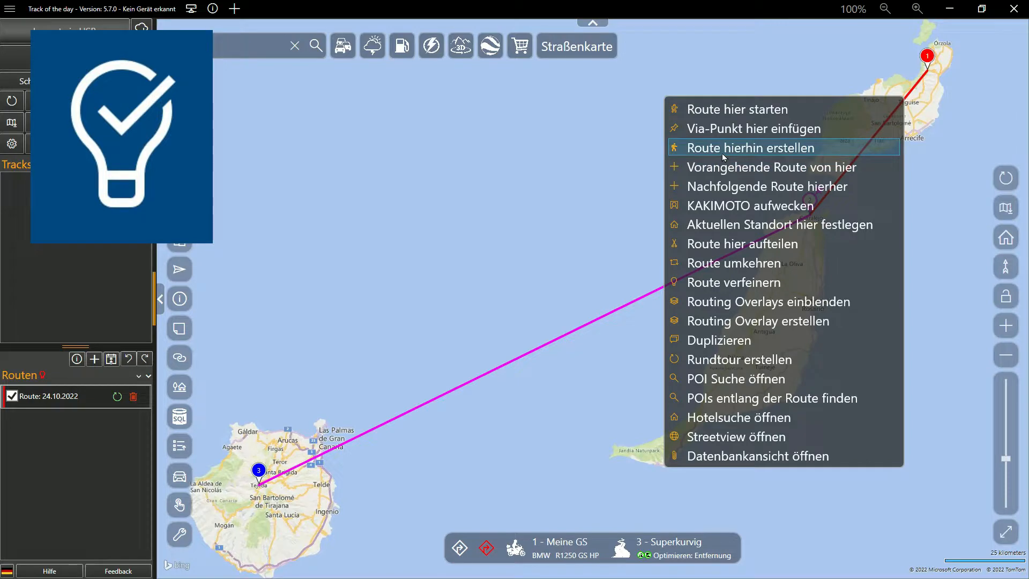
{"action": "left_click", "coordinate": [722, 134]}
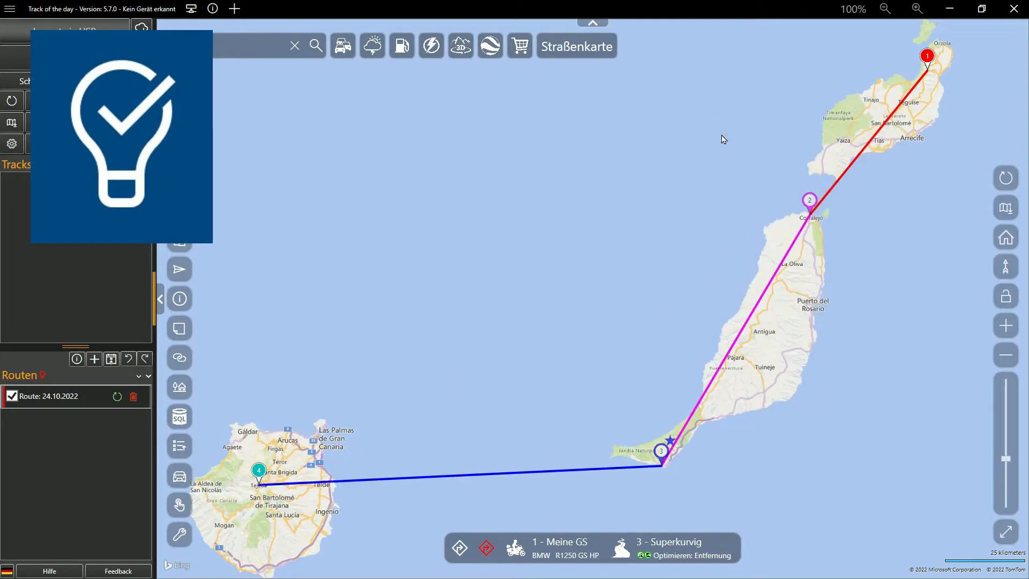
{"action": "left_click", "coordinate": [462, 553]}
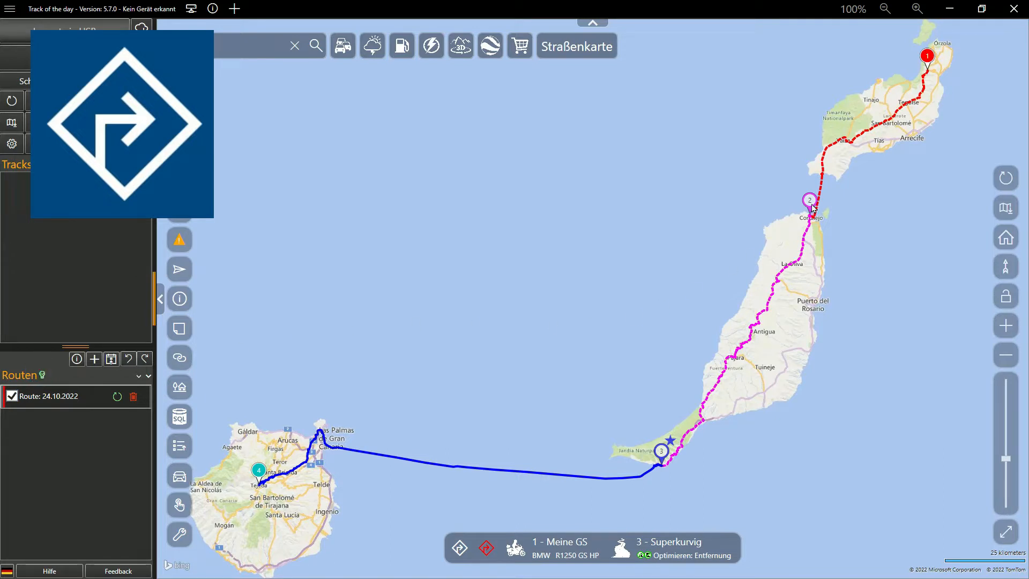
Step: Move the Corralejo via point southward along Fuerteventura's northeast coast
{"action": "left_click_drag", "start_coordinate": [813, 206], "coordinate": [832, 260]}
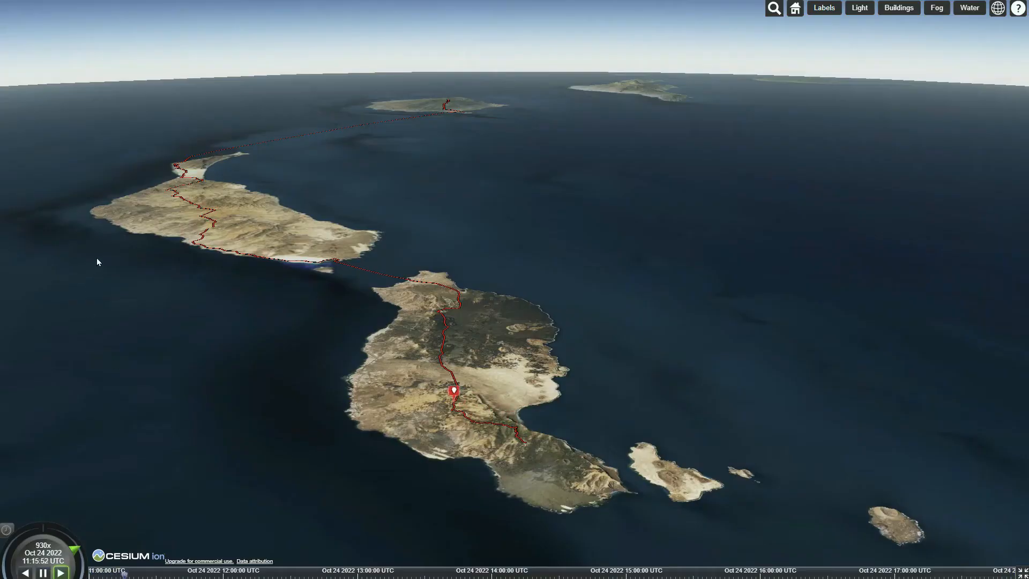
Step: View the route's 3D animation across the islands and examine its course on Gran Canaria up close
{"action": "left_click_drag", "start_coordinate": [120, 186], "coordinate": [440, 271]}
{"action": "left_click_drag", "start_coordinate": [852, 462], "coordinate": [733, 128]}
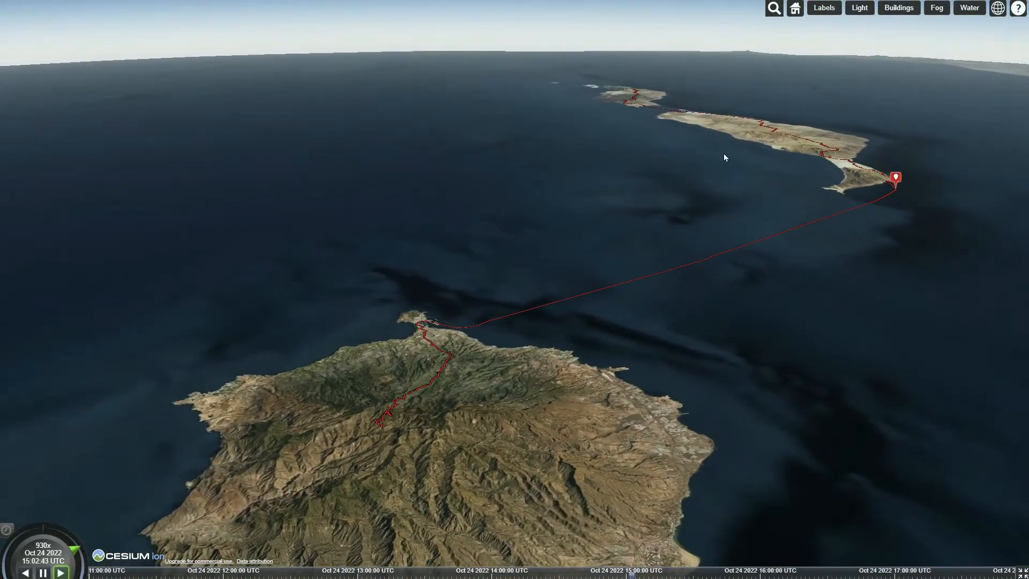
{"action": "scroll", "coordinate": [379, 433], "scroll_direction": "up", "scroll_amount": 5}
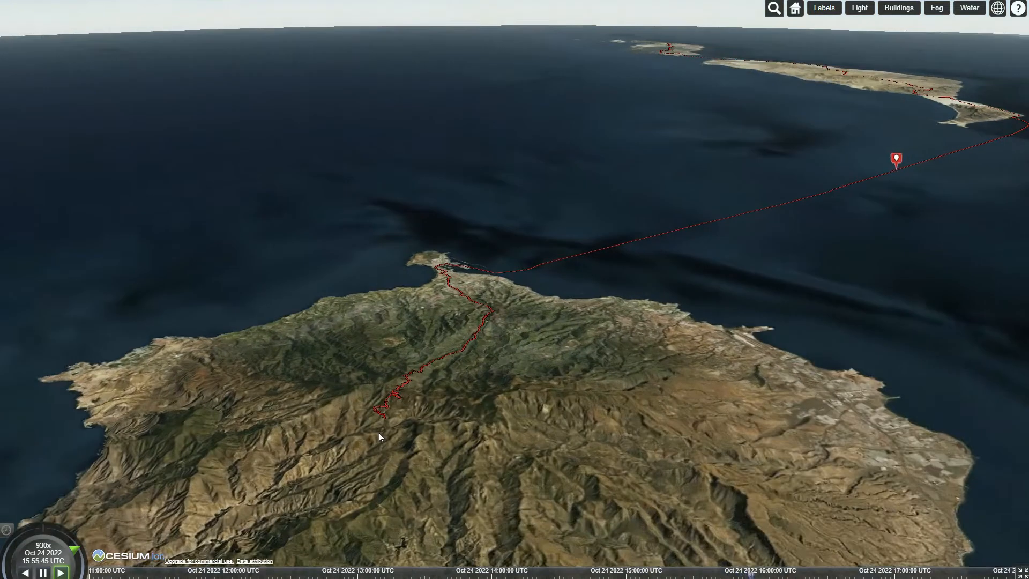
Step: Follow the route's winding final section toward Tejeda on Gran Canaria up close in the 3D view
{"action": "scroll", "coordinate": [380, 436], "scroll_direction": "up", "scroll_amount": 5}
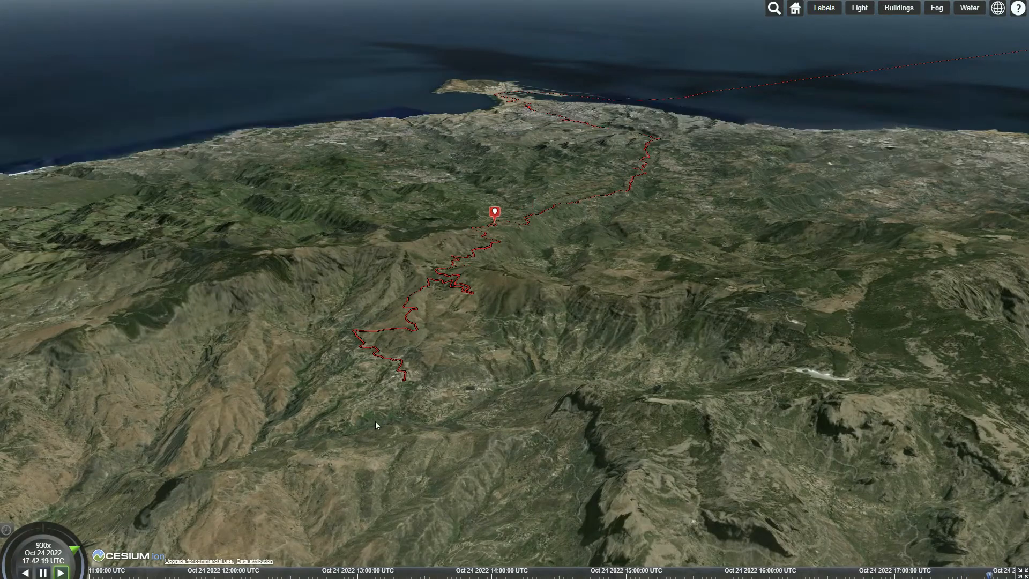
{"action": "scroll", "coordinate": [436, 287], "scroll_direction": "up", "scroll_amount": 5}
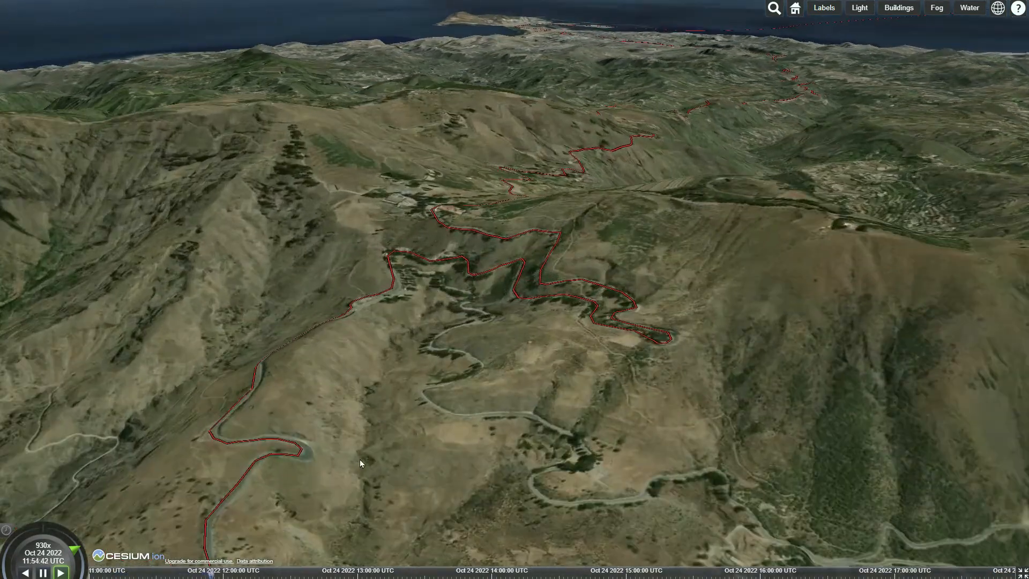
{"action": "left_click_drag", "start_coordinate": [360, 459], "coordinate": [755, 448]}
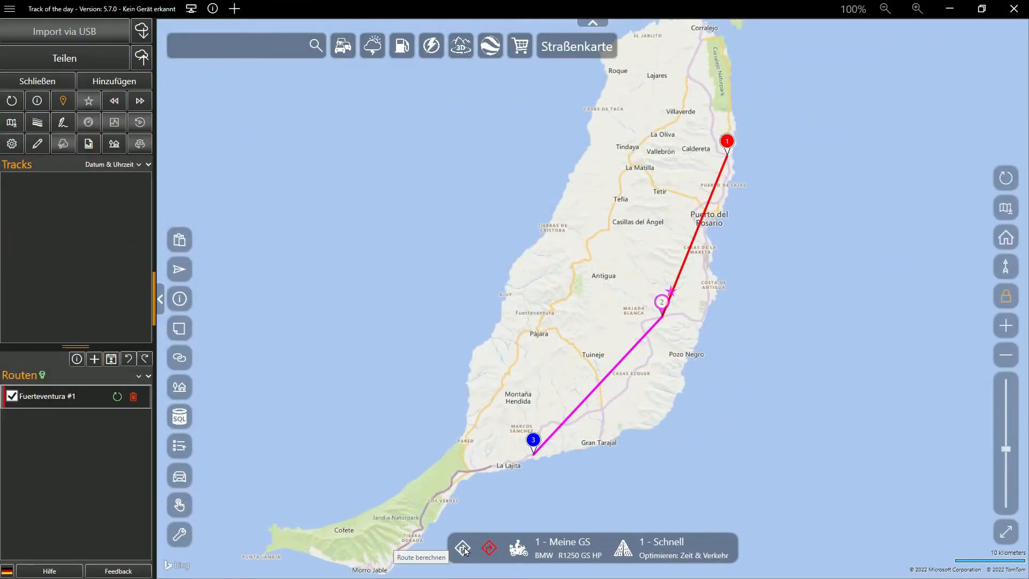
Step: Calculate the Fuerteventura #1 route with the 1 - Schnell profile, and recalculate it with 2 - Kurvig
{"action": "left_click", "coordinate": [464, 551]}
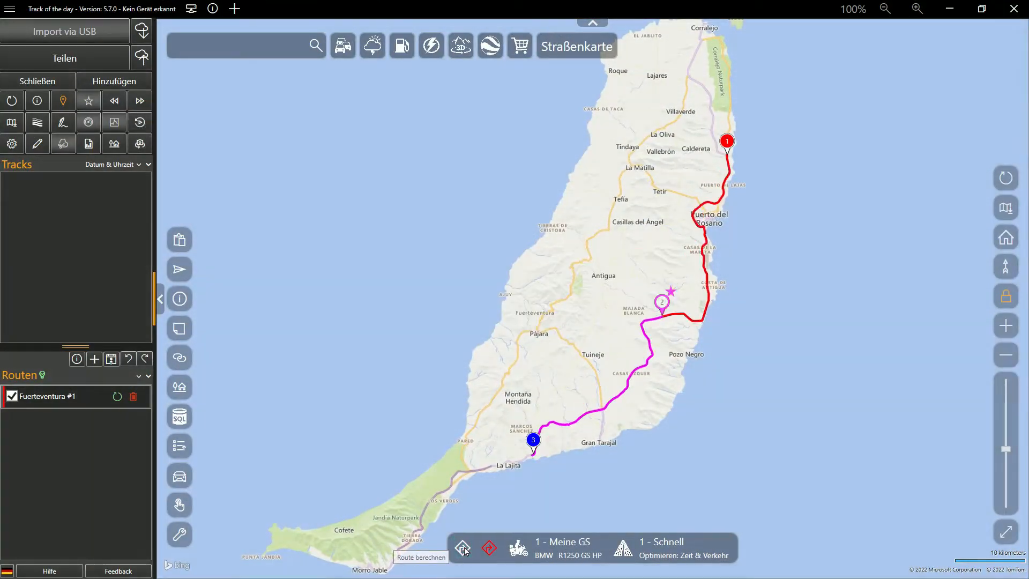
{"action": "left_click", "coordinate": [622, 550]}
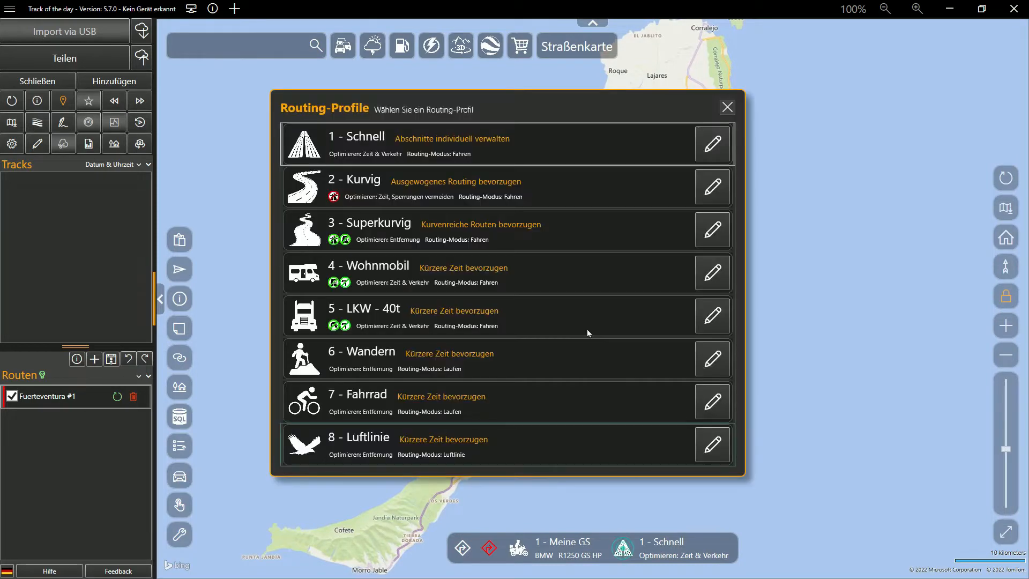
{"action": "left_click", "coordinate": [604, 182]}
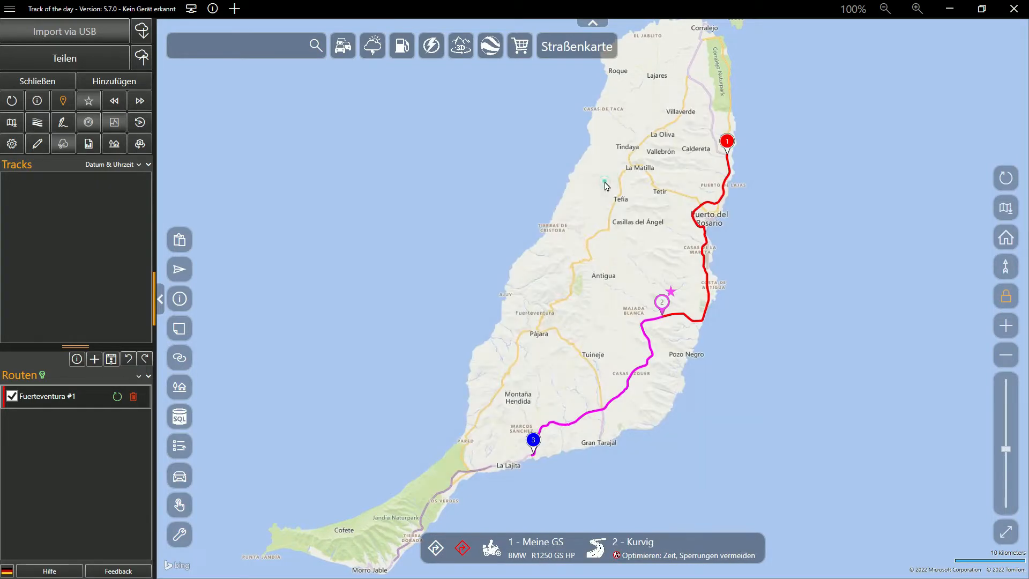
{"action": "left_click", "coordinate": [435, 550]}
Step: Recalculate the Fuerteventura #1 route with the 3 - Superkurvig profile and inspect its course back to the start point north of Puerto del Rosario
{"action": "left_click", "coordinate": [599, 552]}
{"action": "left_click", "coordinate": [611, 234]}
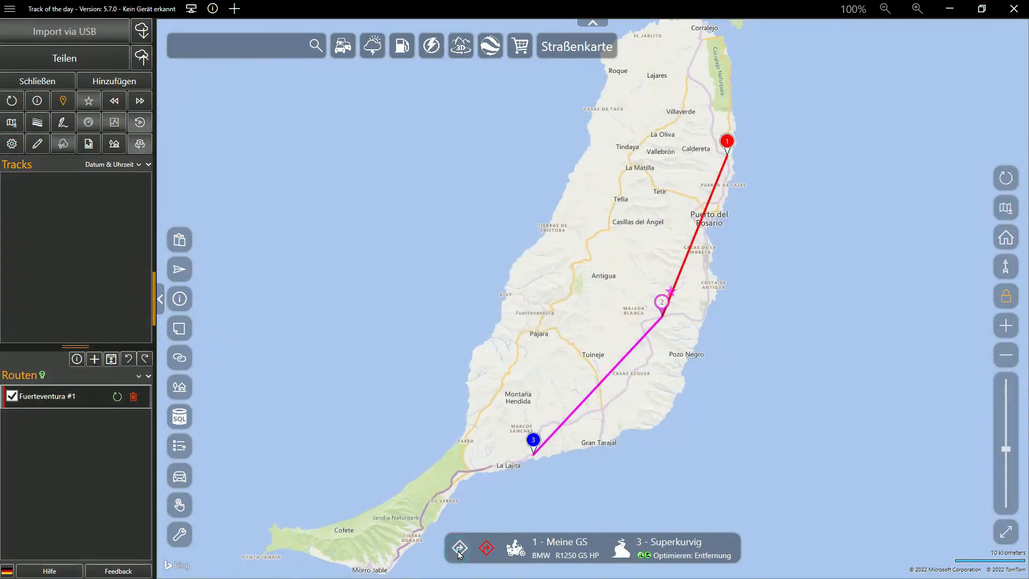
{"action": "scroll", "coordinate": [627, 390], "scroll_direction": "up", "scroll_amount": 5}
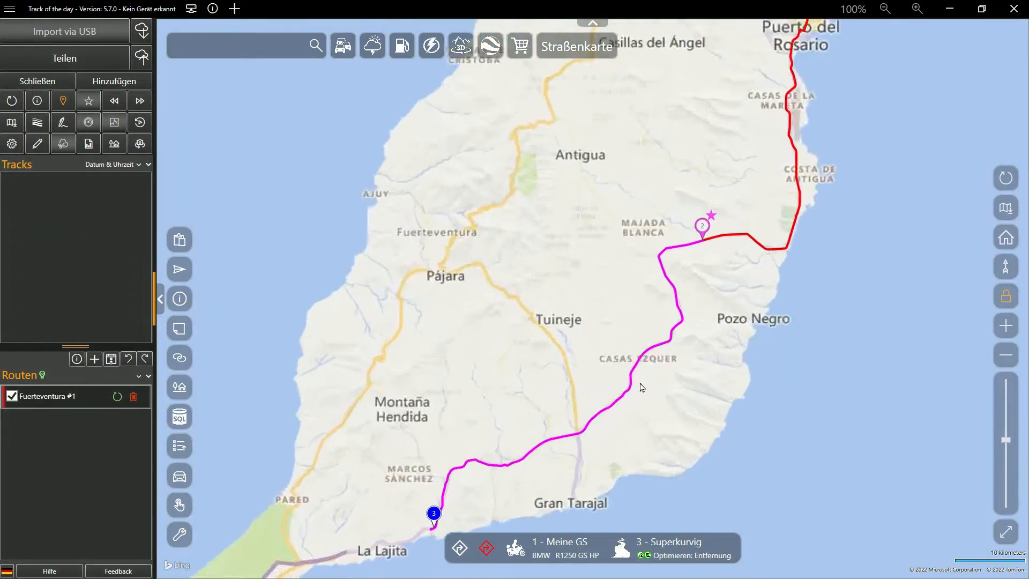
{"action": "left_click_drag", "start_coordinate": [781, 244], "coordinate": [583, 437]}
{"action": "left_click_drag", "start_coordinate": [738, 144], "coordinate": [535, 375]}
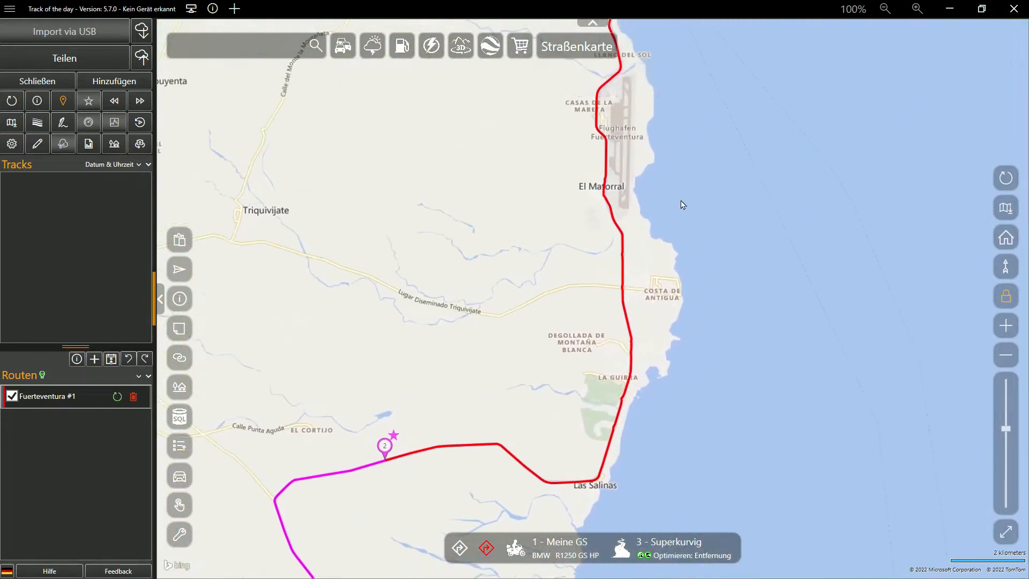
{"action": "left_click_drag", "start_coordinate": [693, 148], "coordinate": [673, 427]}
{"action": "left_click_drag", "start_coordinate": [762, 147], "coordinate": [686, 320]}
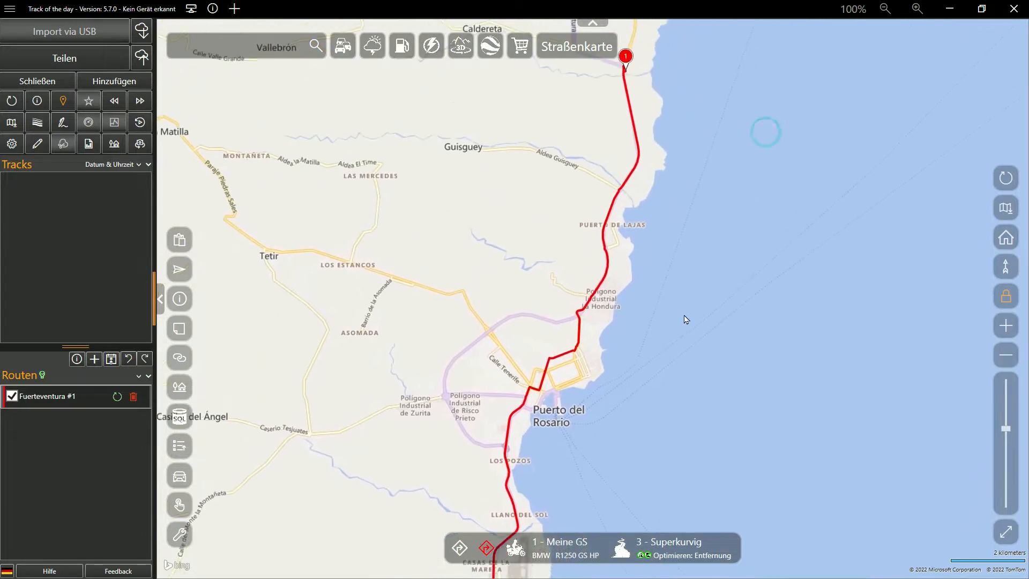
Step: Switch the routing profile to 1 - Schnell and recalculate the Fuerteventura #1 route
{"action": "left_click", "coordinate": [625, 553]}
{"action": "left_click", "coordinate": [602, 145]}
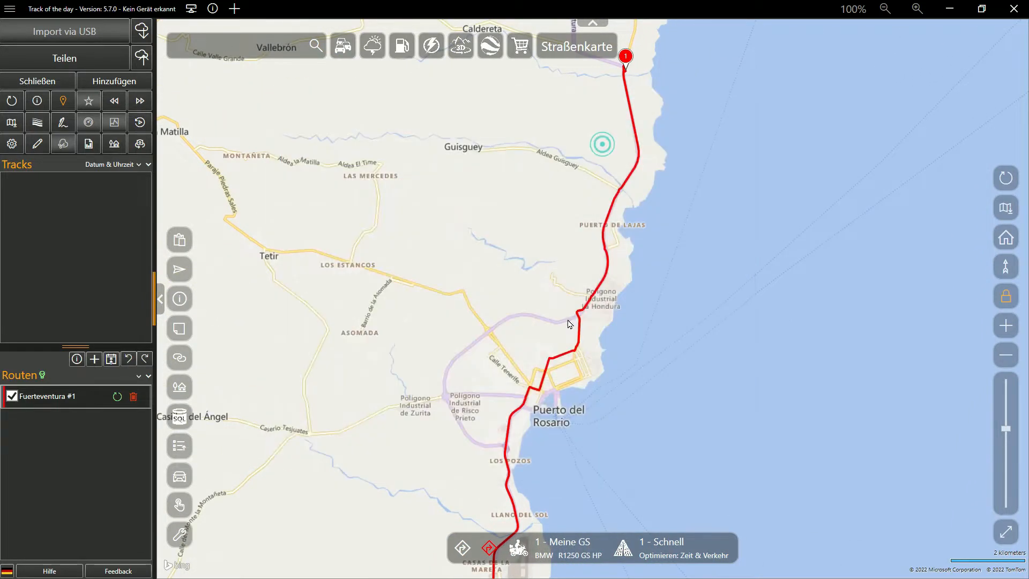
{"action": "left_click", "coordinate": [462, 548]}
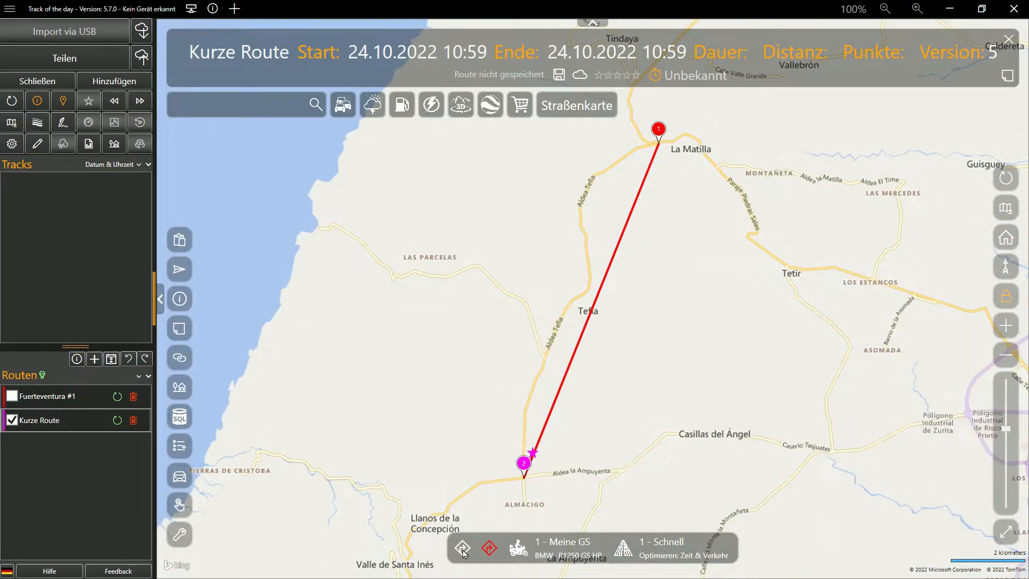
Step: Calculate the Kurze Route from La Matilla to Almácigo with 1 - Schnell, and recalculate it with the 3 - Superkurvig profile
{"action": "left_click", "coordinate": [463, 549]}
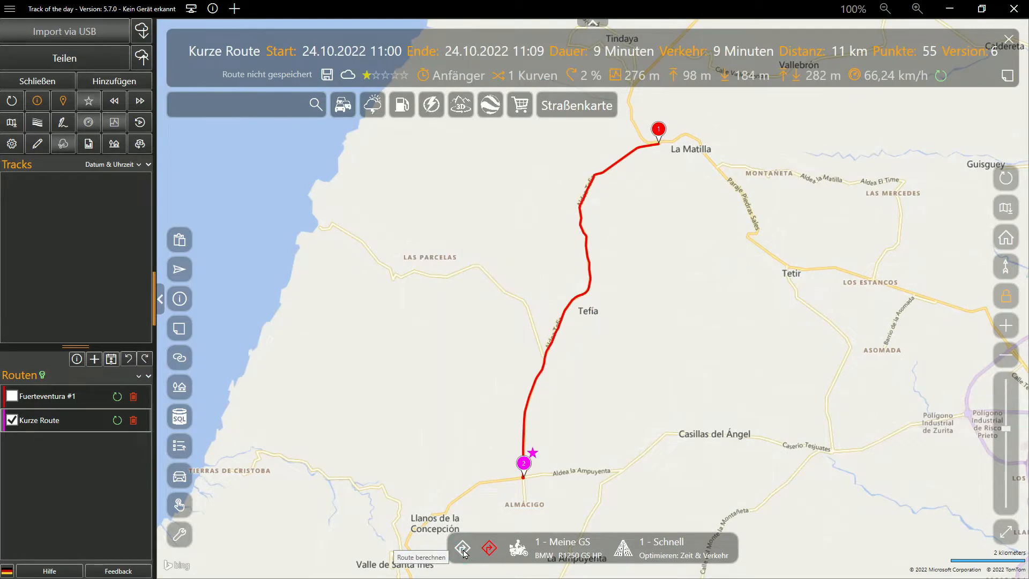
{"action": "left_click", "coordinate": [625, 550]}
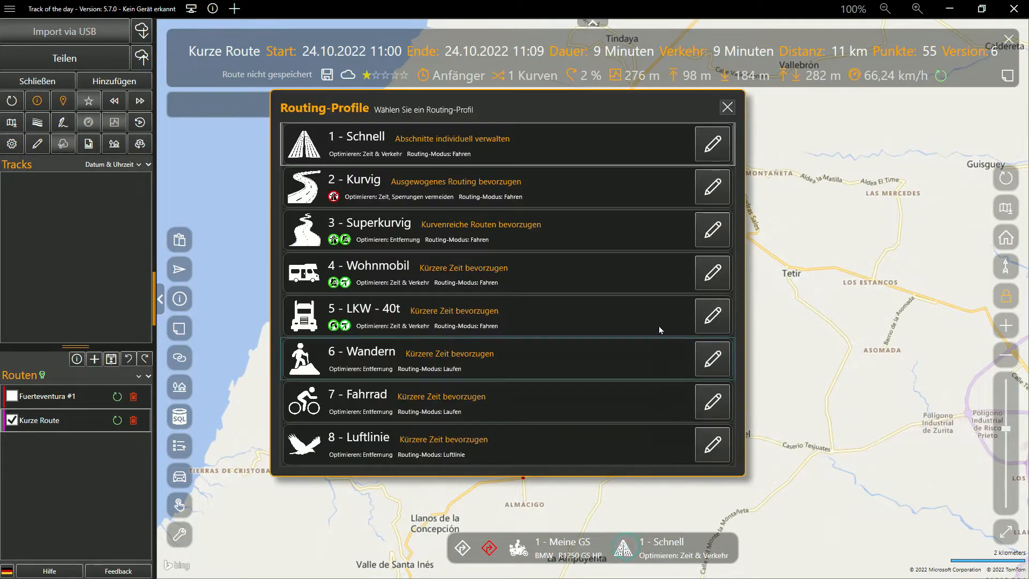
{"action": "left_click", "coordinate": [659, 235]}
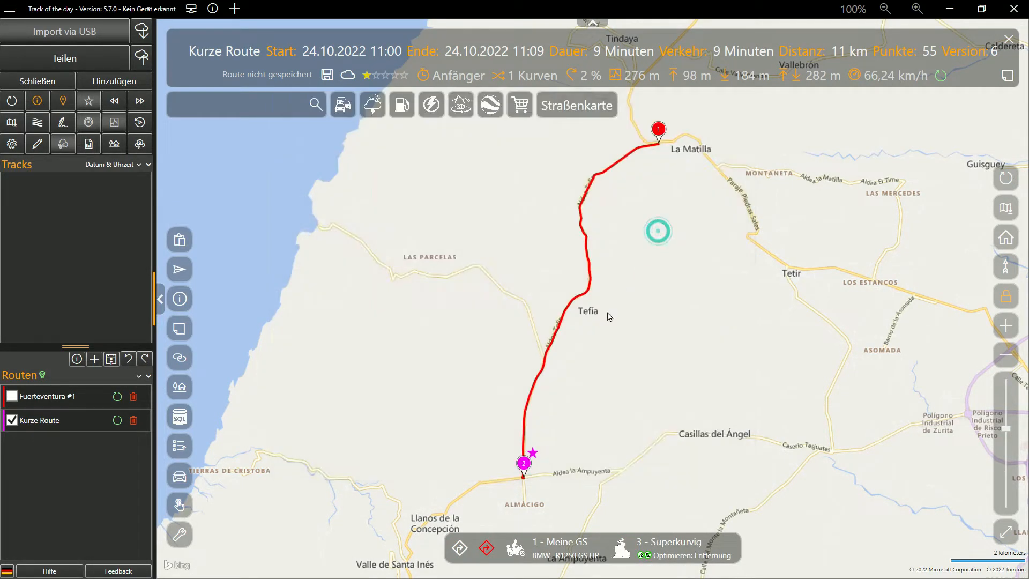
{"action": "left_click", "coordinate": [459, 549]}
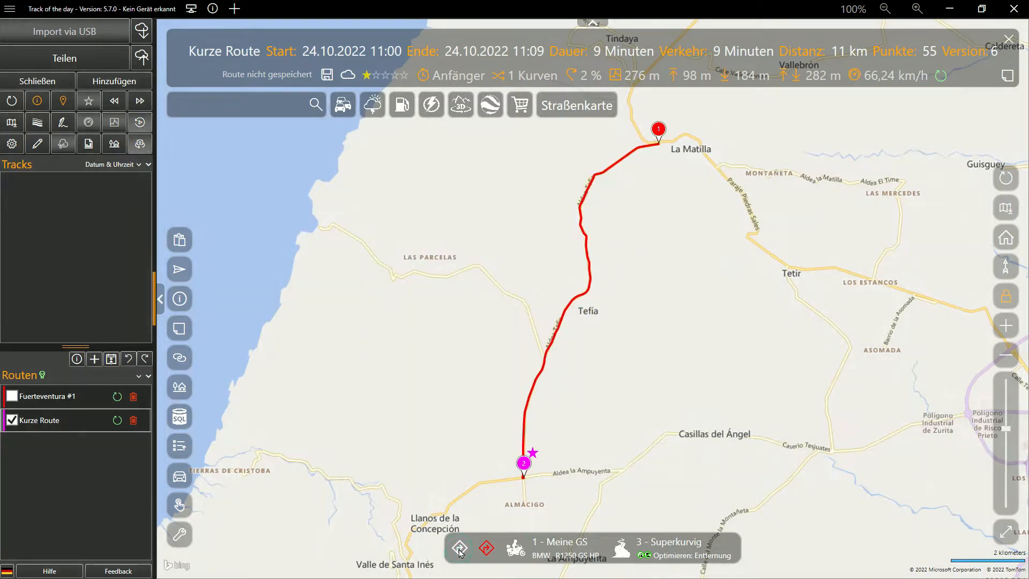
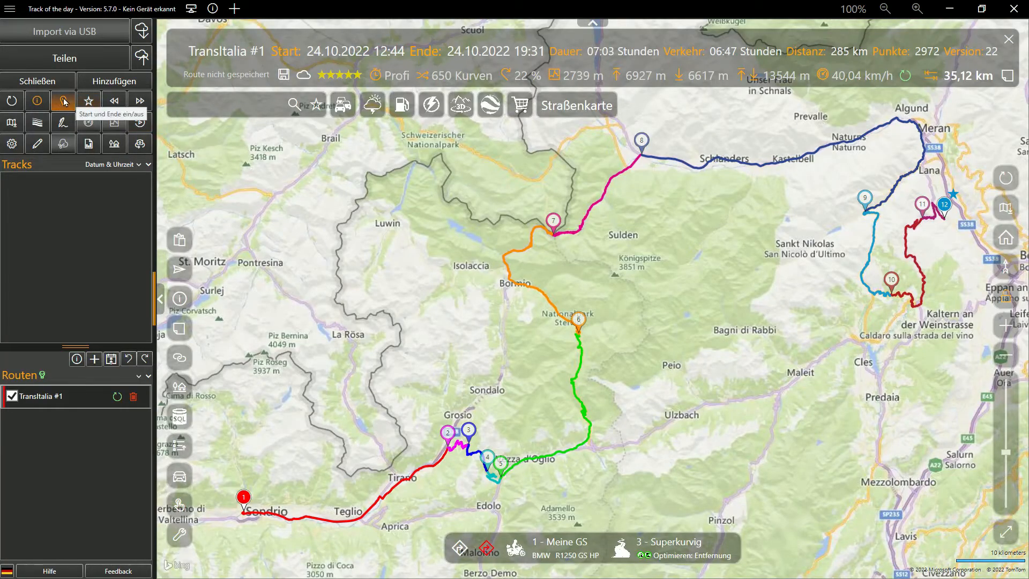
Step: Hide the waypoint markers of the TransItalia #1 route, show its POIs, and open the Sondrio POI's preview
{"action": "left_click", "coordinate": [64, 102]}
{"action": "left_click", "coordinate": [89, 102]}
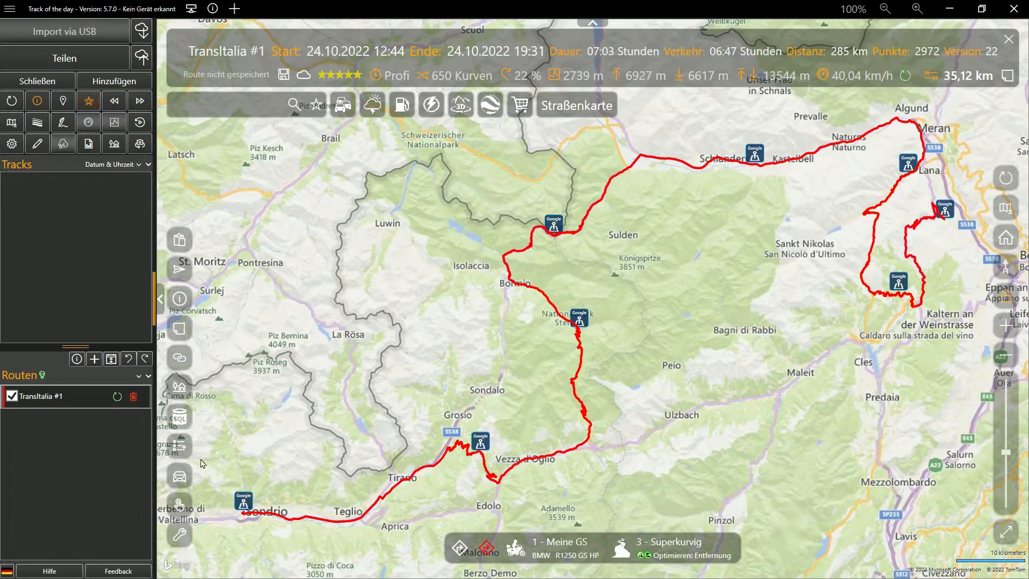
{"action": "left_click", "coordinate": [244, 503]}
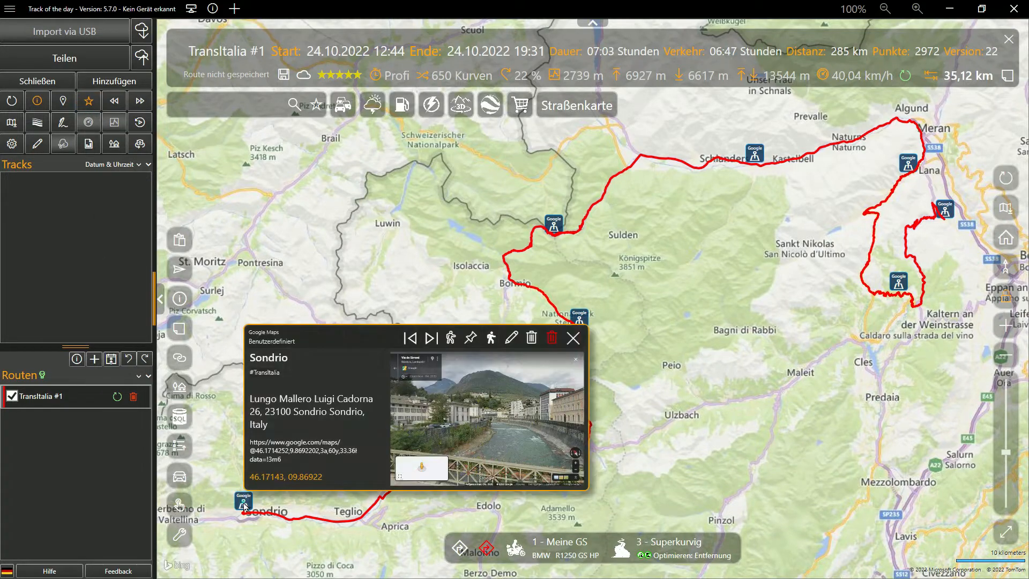
Step: Enlarge the Google Maps POI preview and step through the route's POIs up to Hotel Schloss Wehrburg
{"action": "left_click", "coordinate": [460, 441]}
{"action": "left_click", "coordinate": [645, 58]}
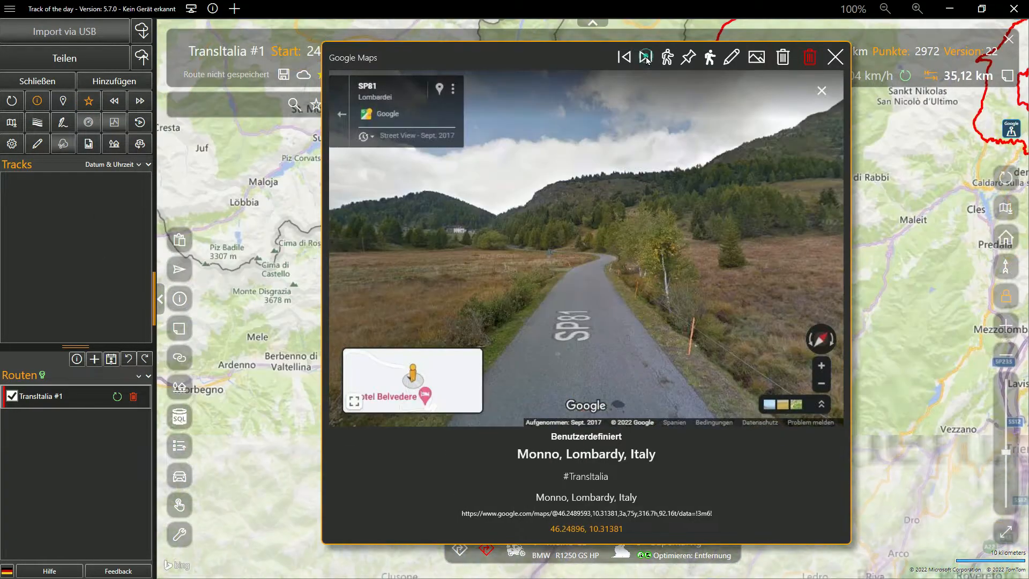
{"action": "left_click", "coordinate": [646, 58]}
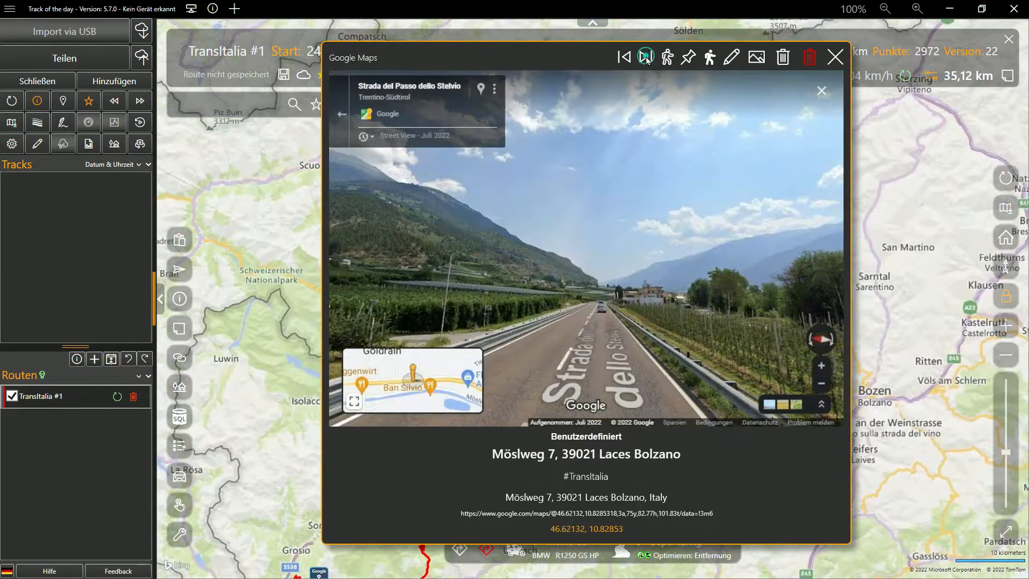
{"action": "left_click", "coordinate": [646, 58]}
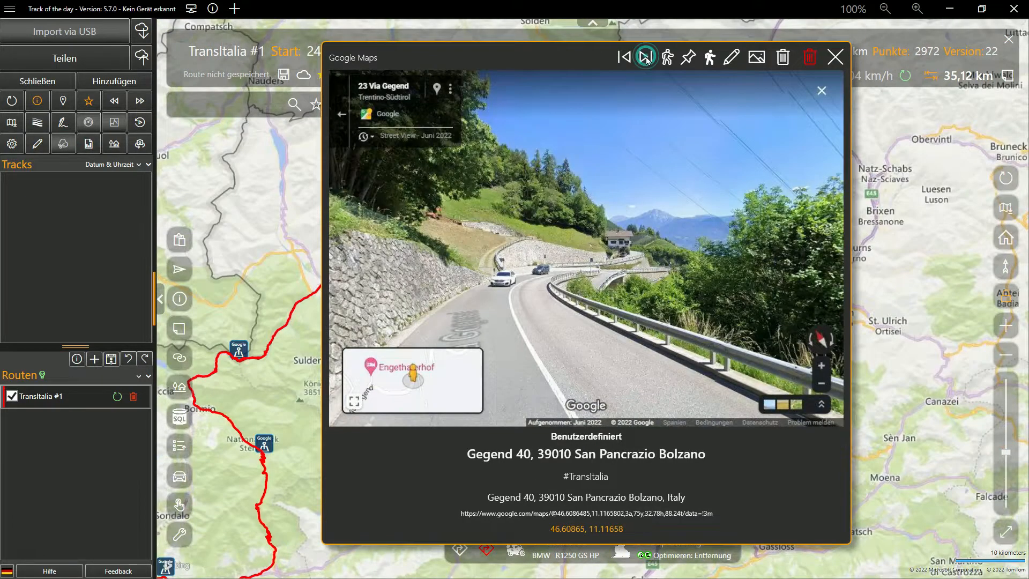
{"action": "left_click", "coordinate": [646, 58]}
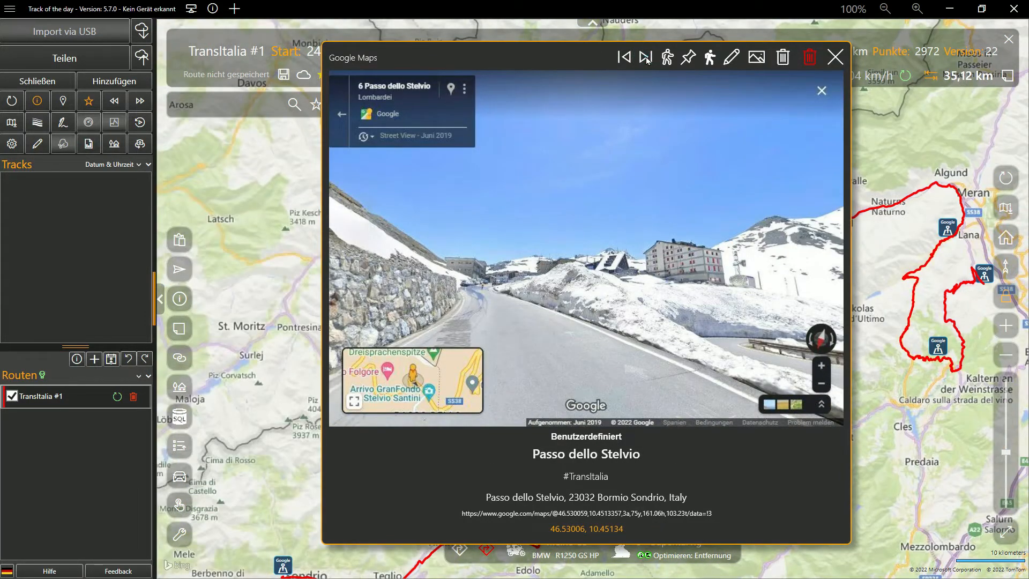
{"action": "left_click", "coordinate": [646, 58]}
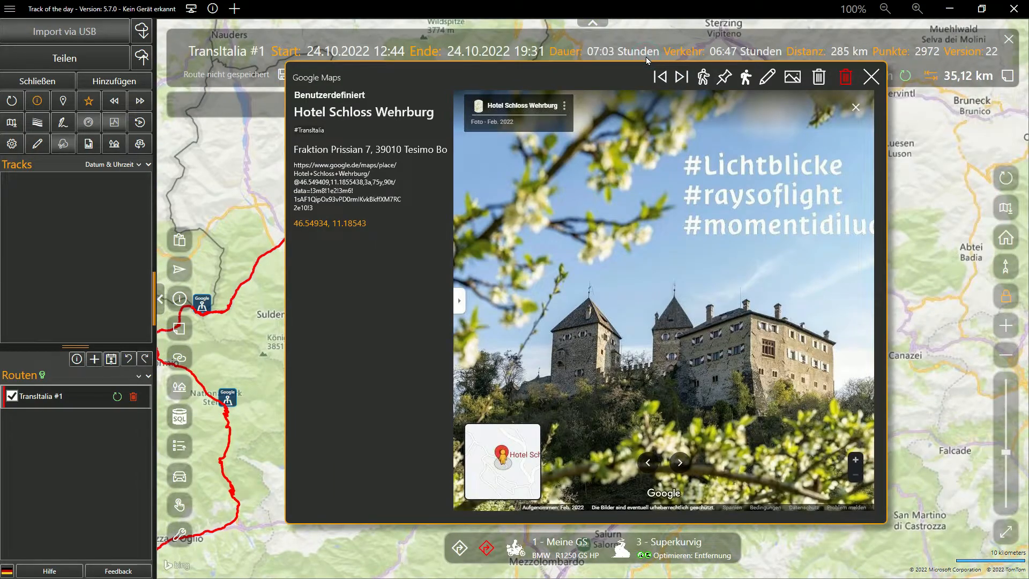
Step: Open Hotel Schloss Wehrburg's imagery in a maximized viewer and look around its garden and courtyard
{"action": "left_click", "coordinate": [349, 223]}
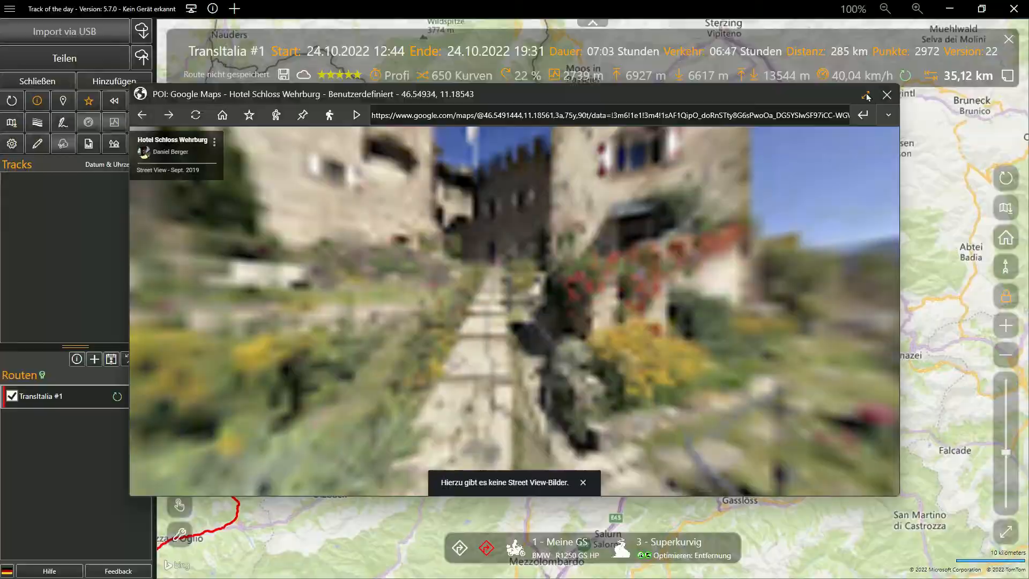
{"action": "left_click", "coordinate": [866, 94]}
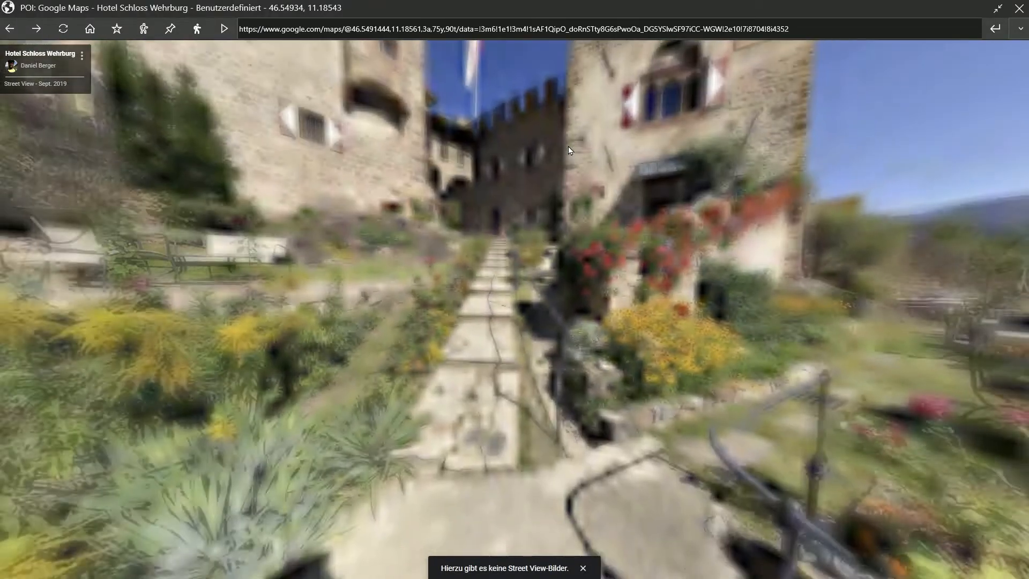
{"action": "left_click_drag", "start_coordinate": [569, 146], "coordinate": [612, 295]}
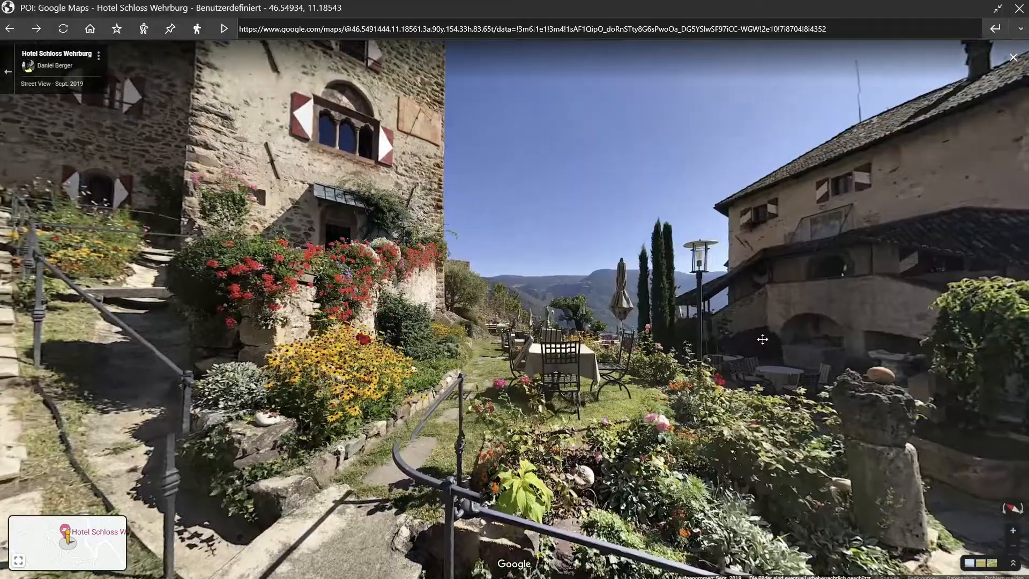
{"action": "left_click_drag", "start_coordinate": [762, 340], "coordinate": [854, 420]}
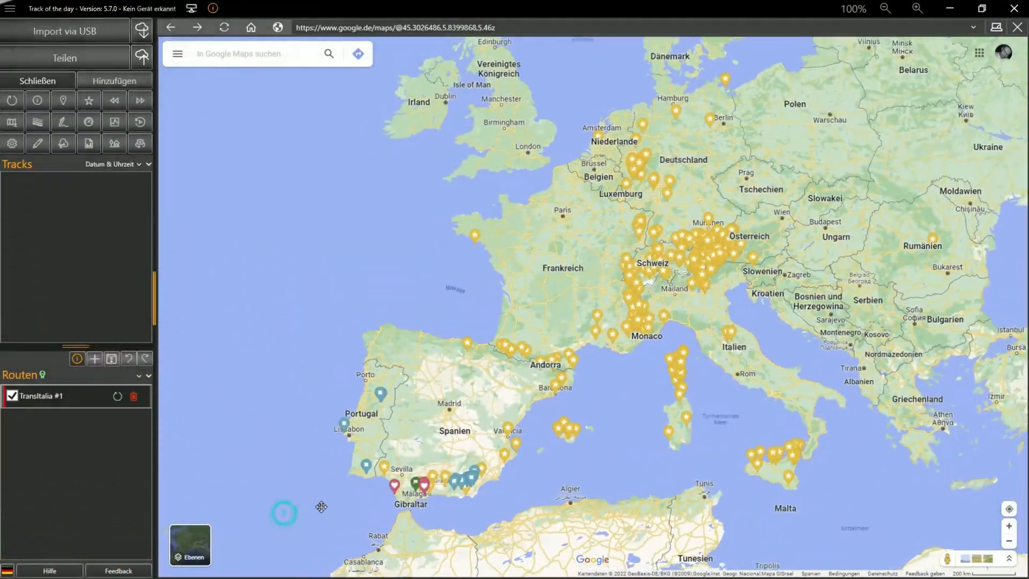
Step: Browse the saved places on Google Maps and look for POIs in the area around Cles
{"action": "left_click_drag", "start_coordinate": [283, 510], "coordinate": [590, 319]}
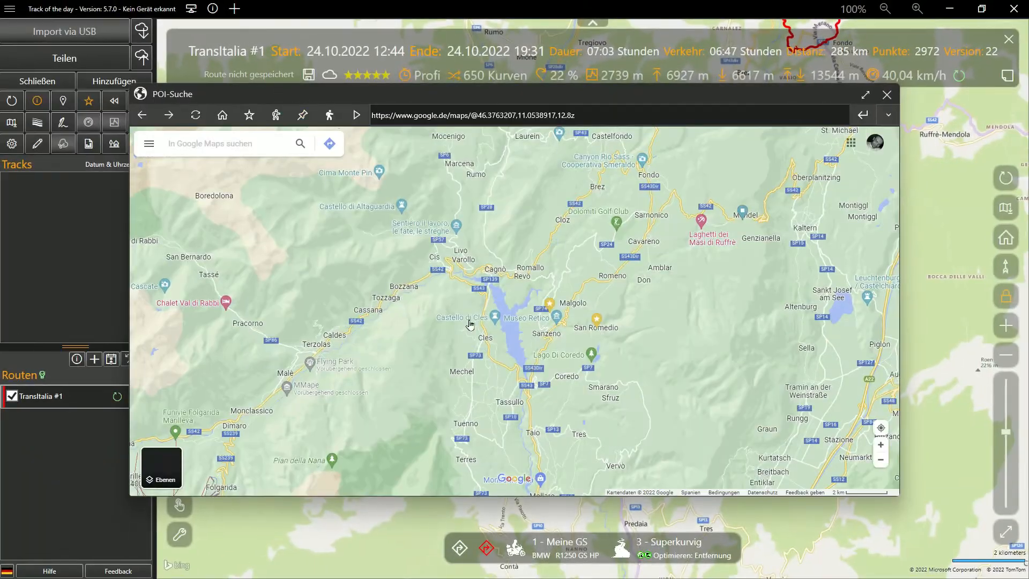
{"action": "scroll", "coordinate": [470, 324], "scroll_direction": "up", "scroll_amount": 3}
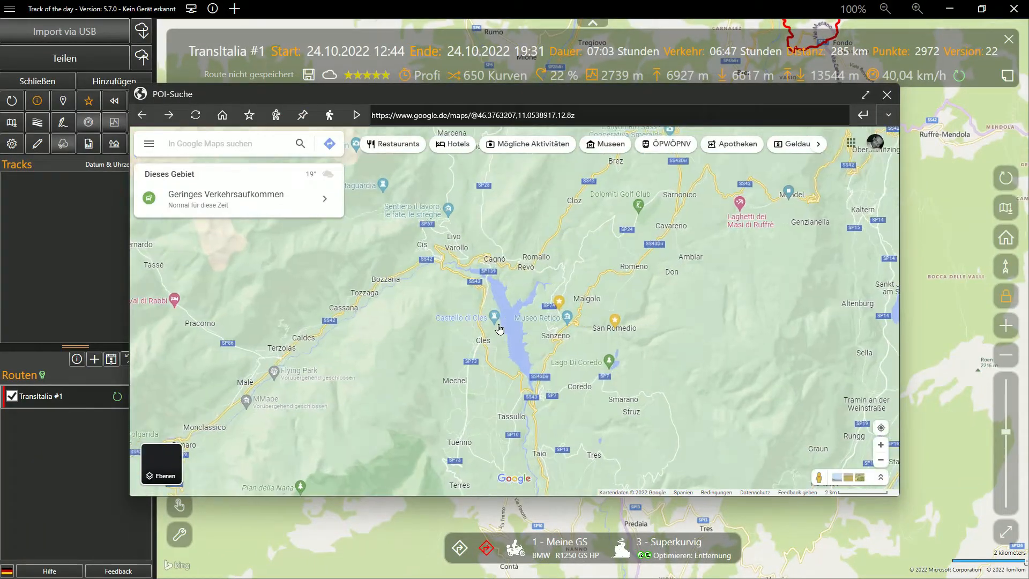
{"action": "left_click", "coordinate": [498, 257]}
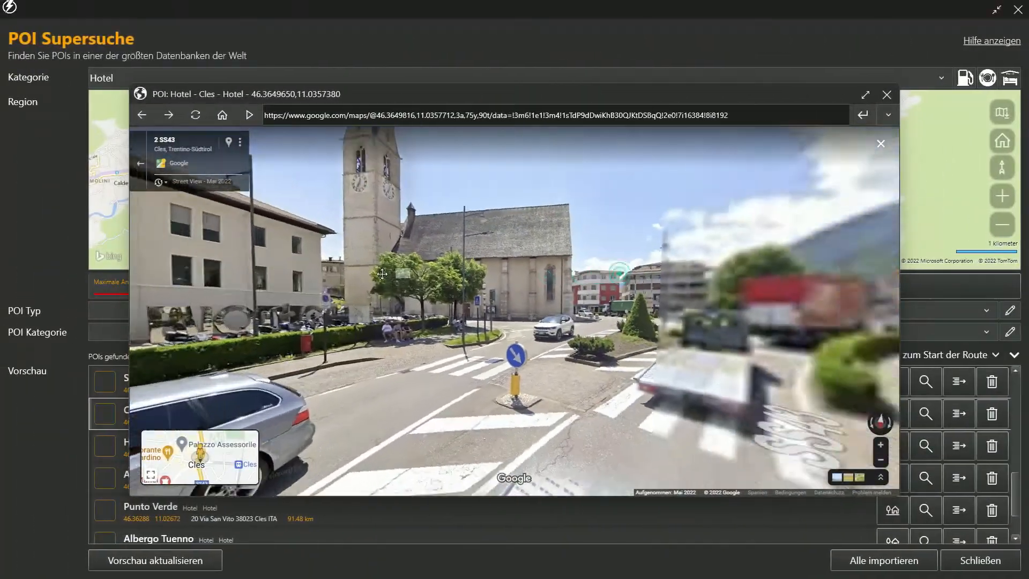
Step: Check the hotel Cles in Street View, import it from the POI Supersuche, and open it on the map
{"action": "left_click_drag", "start_coordinate": [381, 274], "coordinate": [411, 342]}
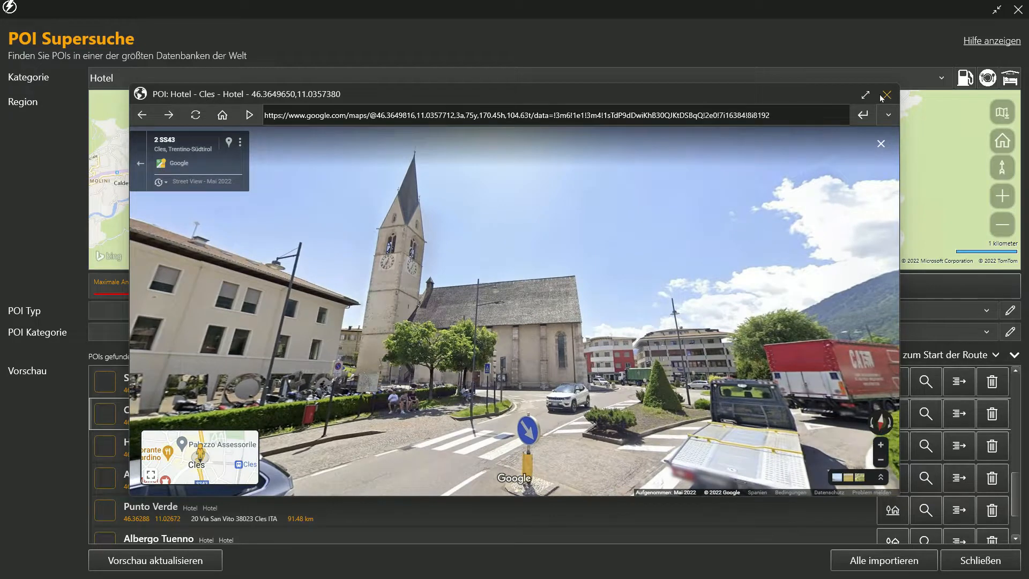
{"action": "left_click", "coordinate": [885, 95]}
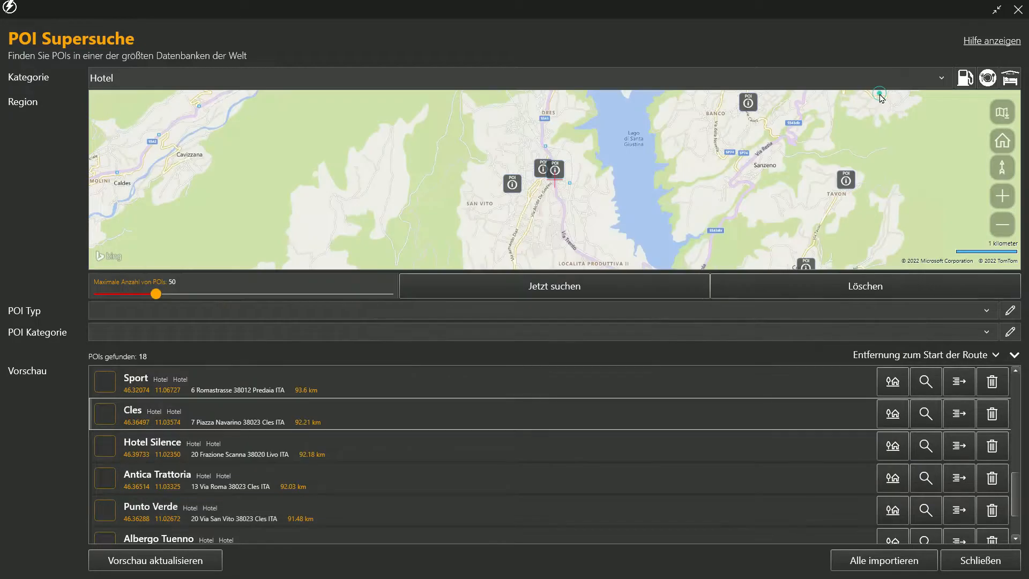
{"action": "left_click", "coordinate": [960, 414]}
{"action": "left_click", "coordinate": [1018, 10]}
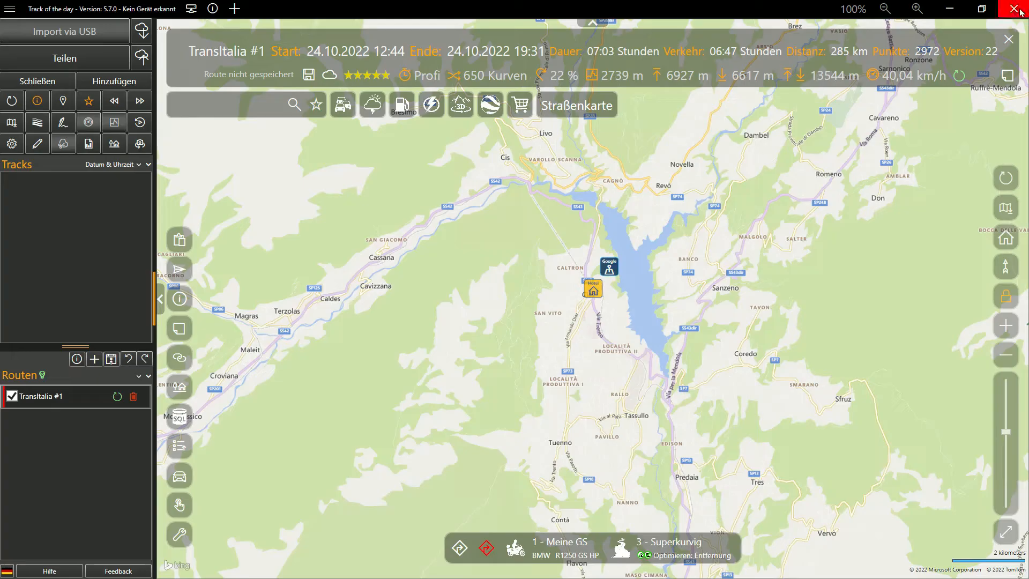
{"action": "left_click", "coordinate": [593, 296]}
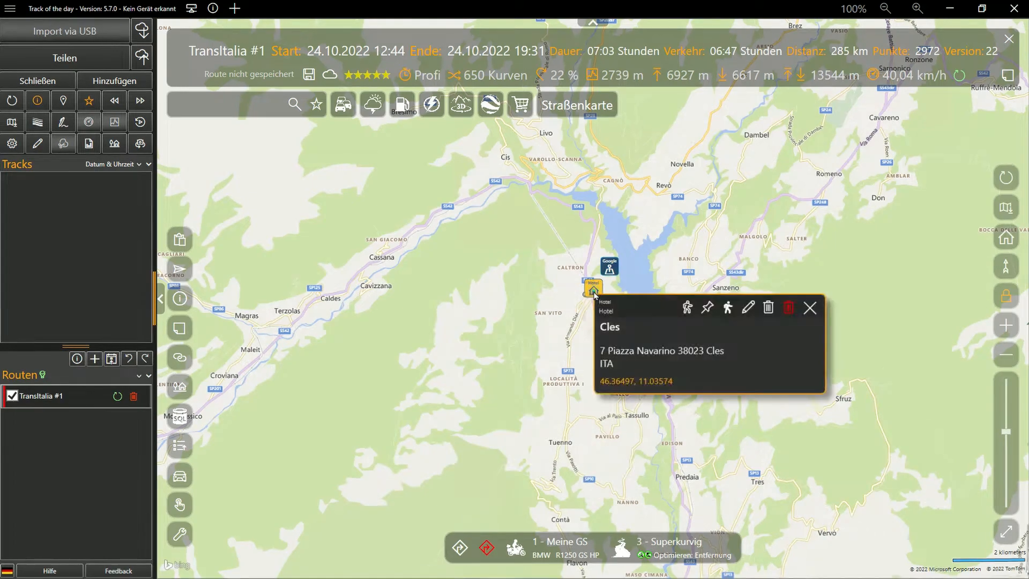
Step: Open passknacker.ch in the POI search browser, enlarge the view, and go to the site's downloads page
{"action": "type", "text": "knacker.ch"}
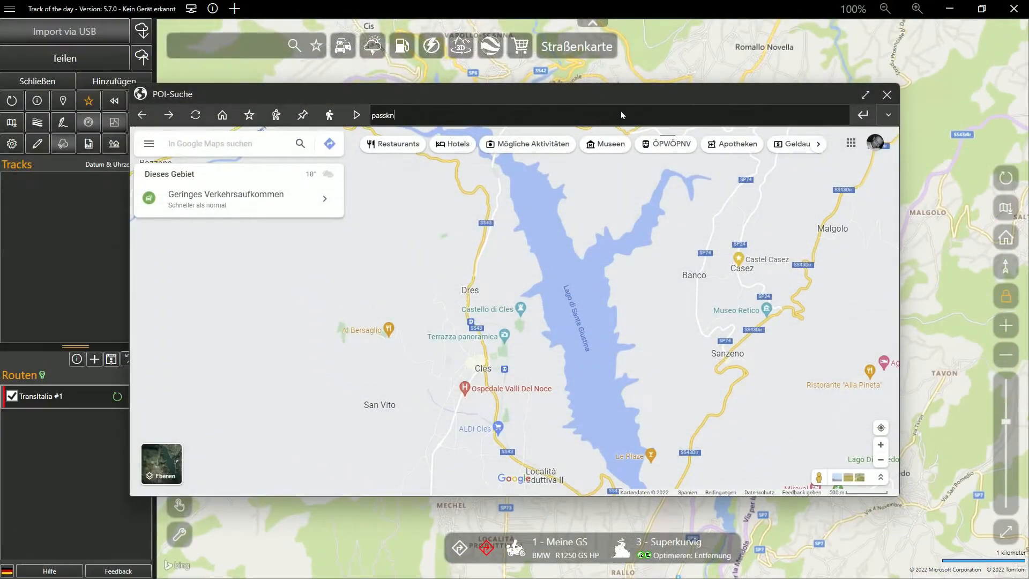
{"action": "key", "text": "Return"}
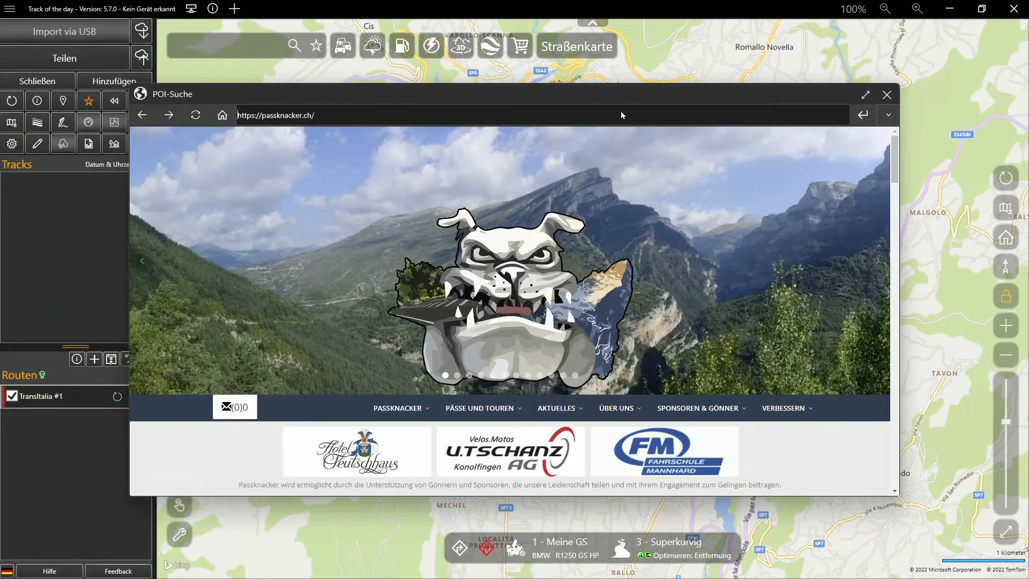
{"action": "left_click", "coordinate": [866, 95]}
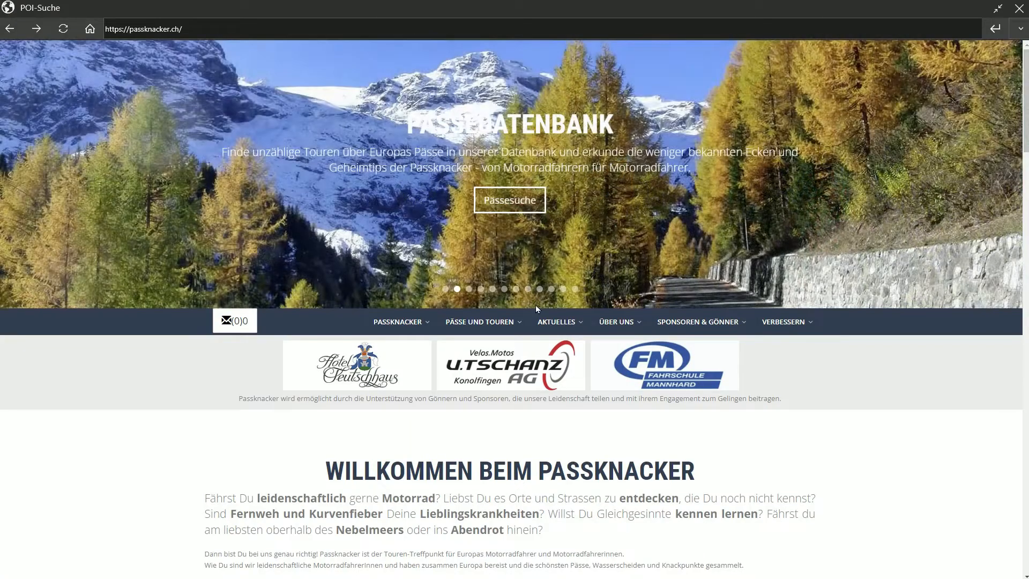
{"action": "mouse_move", "coordinate": [482, 321]}
{"action": "left_click", "coordinate": [469, 411]}
Step: Download the geographic pass data for all countries in GPX format and import the file into the POI database
{"action": "scroll", "coordinate": [477, 402], "scroll_direction": "down", "scroll_amount": 10}
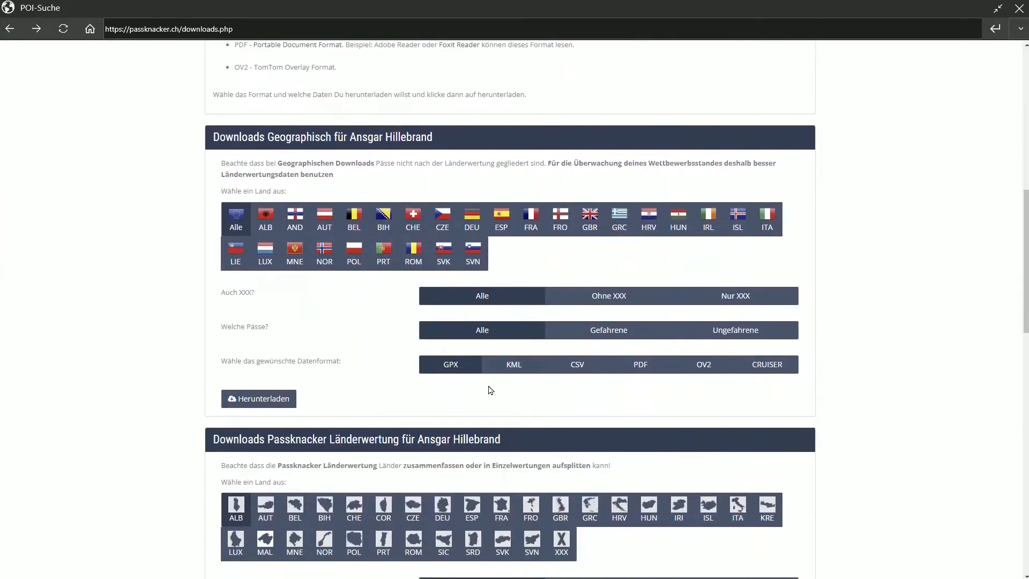
{"action": "double_click", "coordinate": [277, 402]}
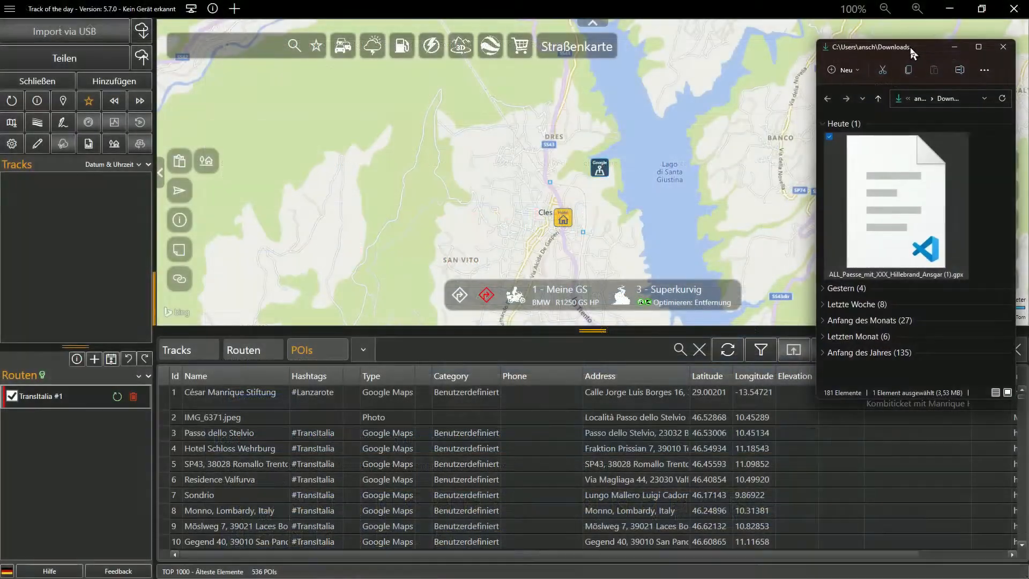
{"action": "left_click_drag", "start_coordinate": [908, 204], "coordinate": [757, 286]}
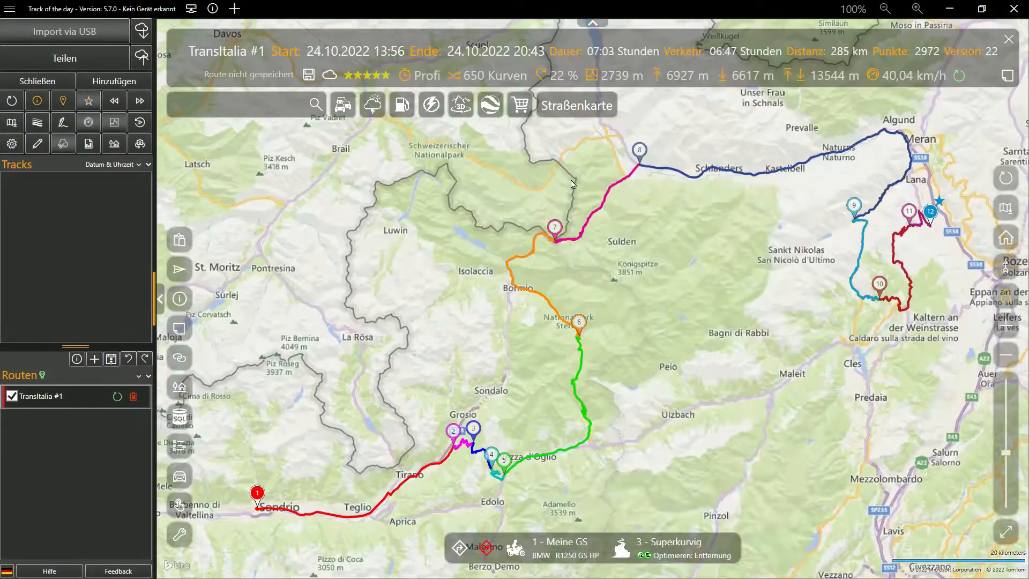
Step: Find POIs of type Passknacker within 2000 Meter along the TransItalia #1 route, replacing the POIs already on the map
{"action": "right_click", "coordinate": [573, 184]}
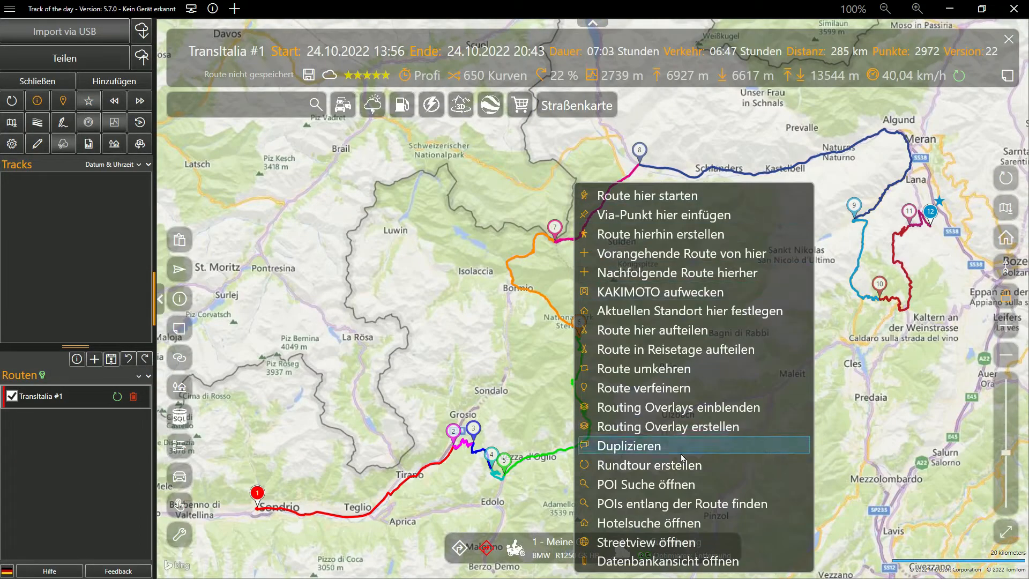
{"action": "left_click", "coordinate": [693, 504]}
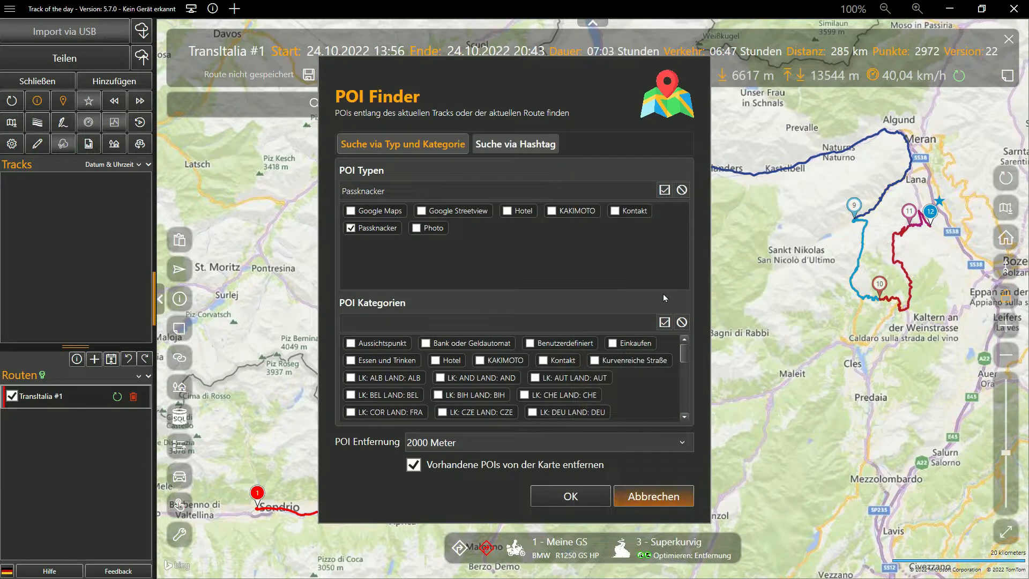
{"action": "left_click", "coordinate": [378, 230]}
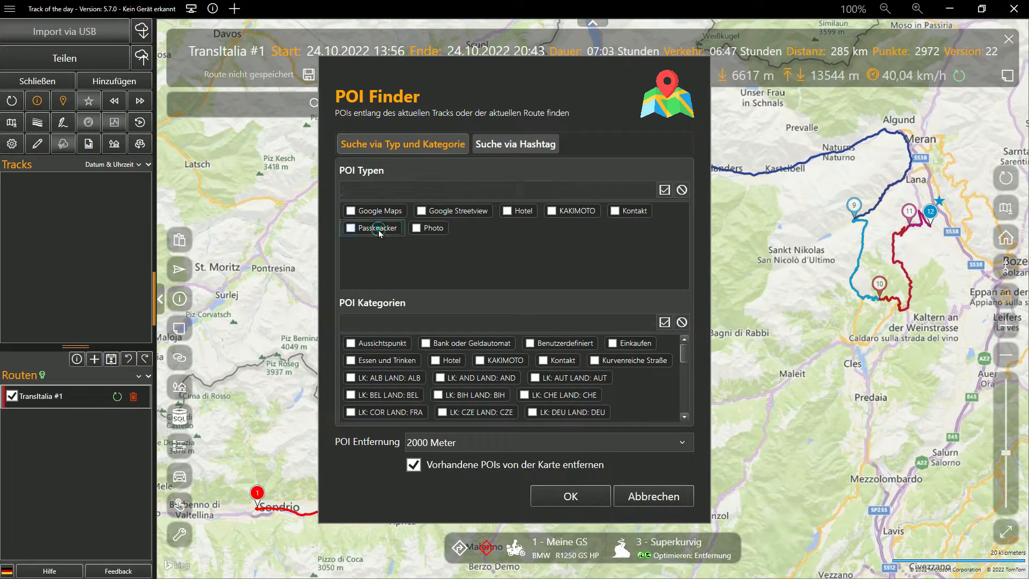
{"action": "left_click", "coordinate": [379, 230]}
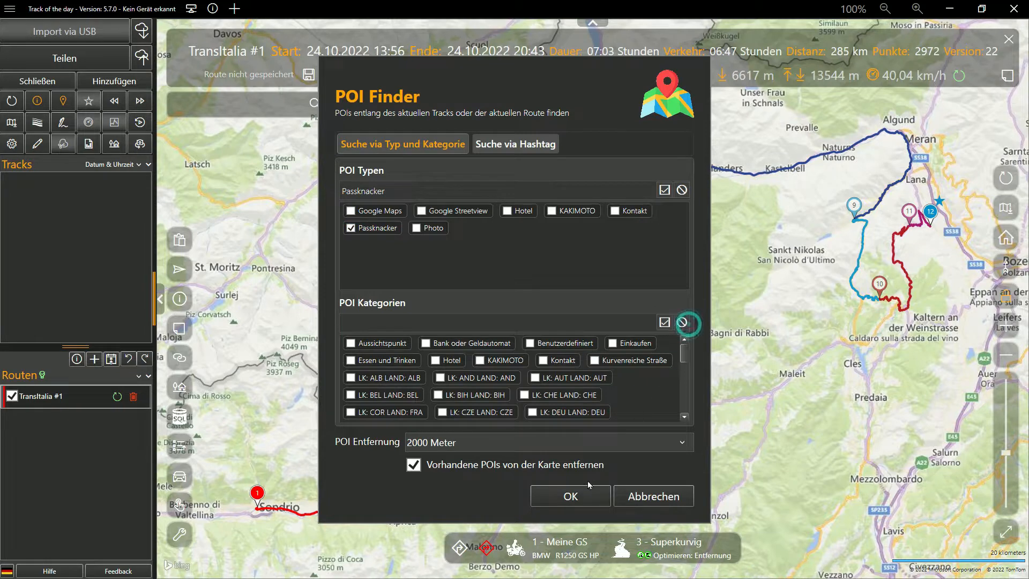
{"action": "left_click", "coordinate": [583, 443]}
{"action": "left_click", "coordinate": [583, 442]}
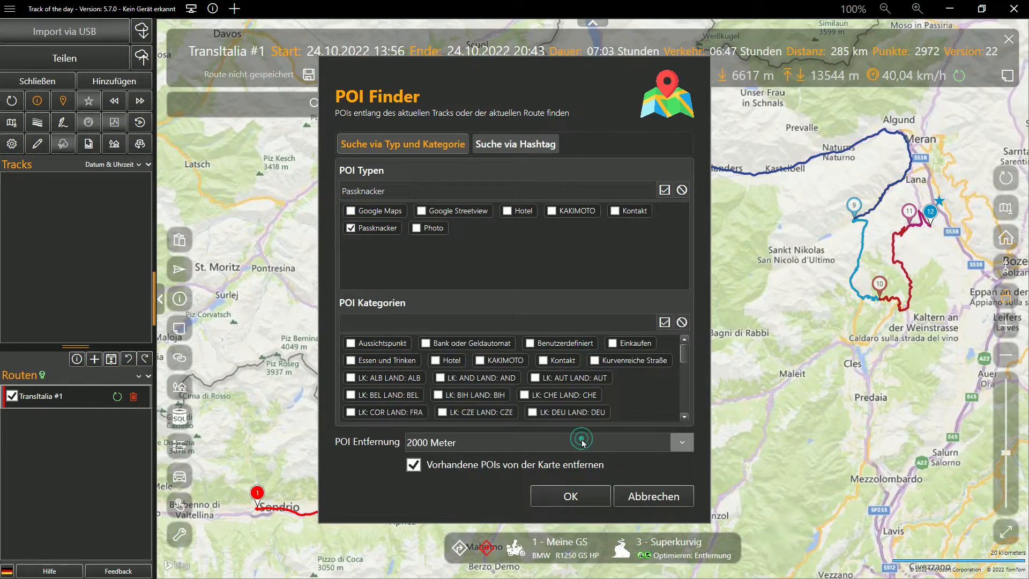
{"action": "left_click", "coordinate": [582, 496]}
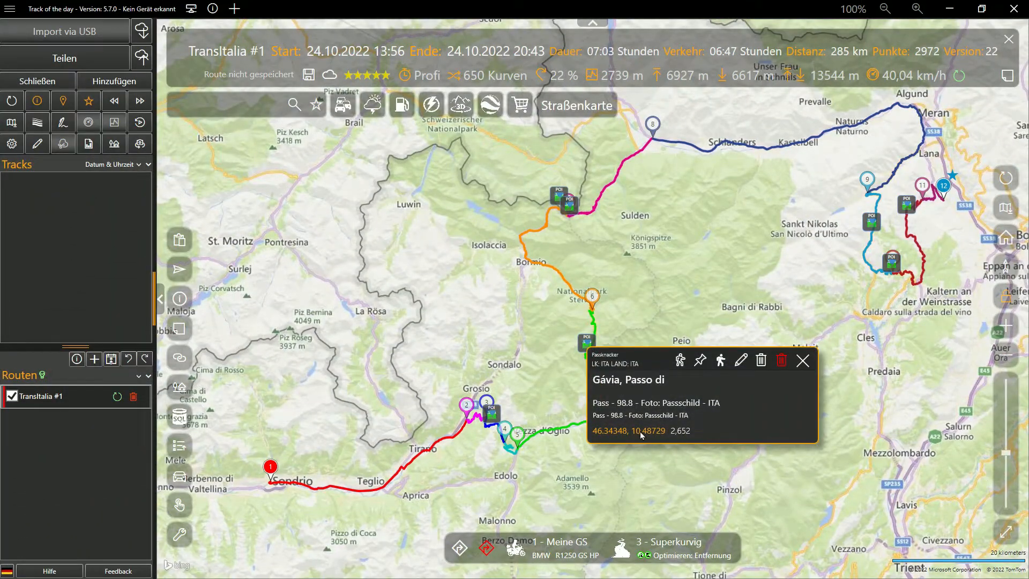
Step: Open the Street View imagery of the Passo di Gávia POI in a maximized viewer and look around the pass
{"action": "left_click", "coordinate": [640, 432]}
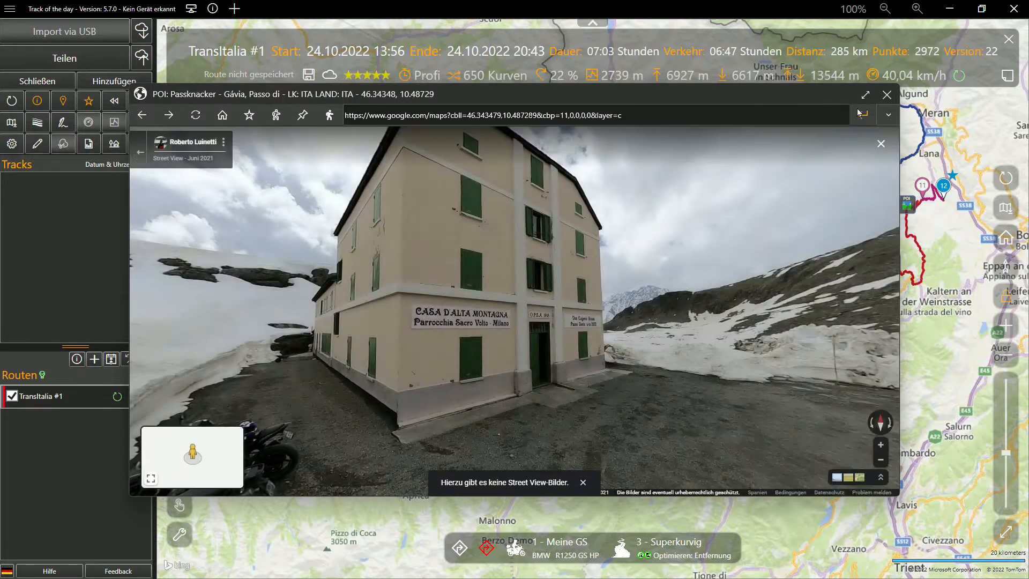
{"action": "left_click", "coordinate": [866, 96]}
{"action": "left_click_drag", "start_coordinate": [833, 230], "coordinate": [209, 213]}
{"action": "left_click_drag", "start_coordinate": [879, 262], "coordinate": [282, 270]}
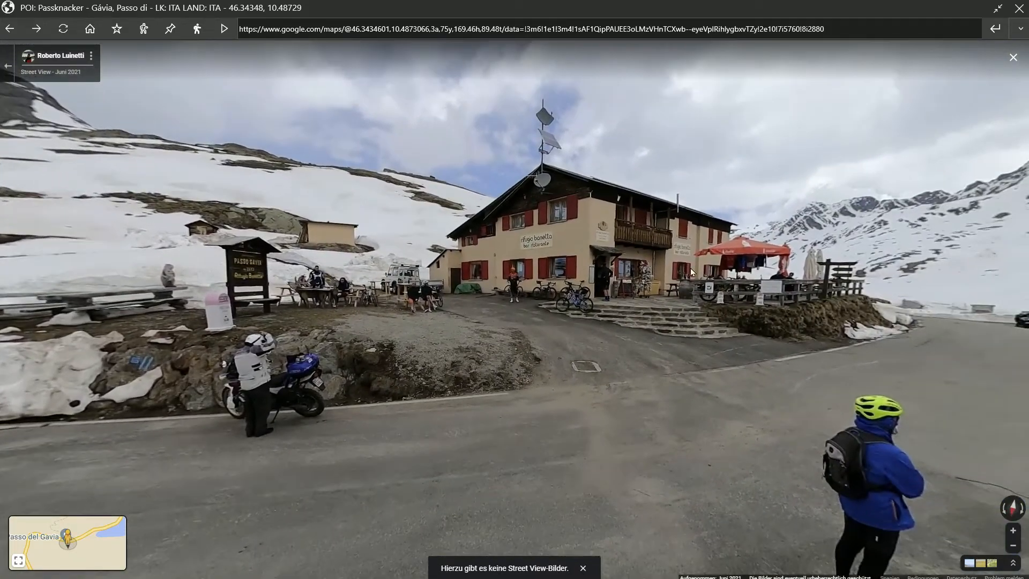
{"action": "left_click_drag", "start_coordinate": [854, 269], "coordinate": [538, 265]}
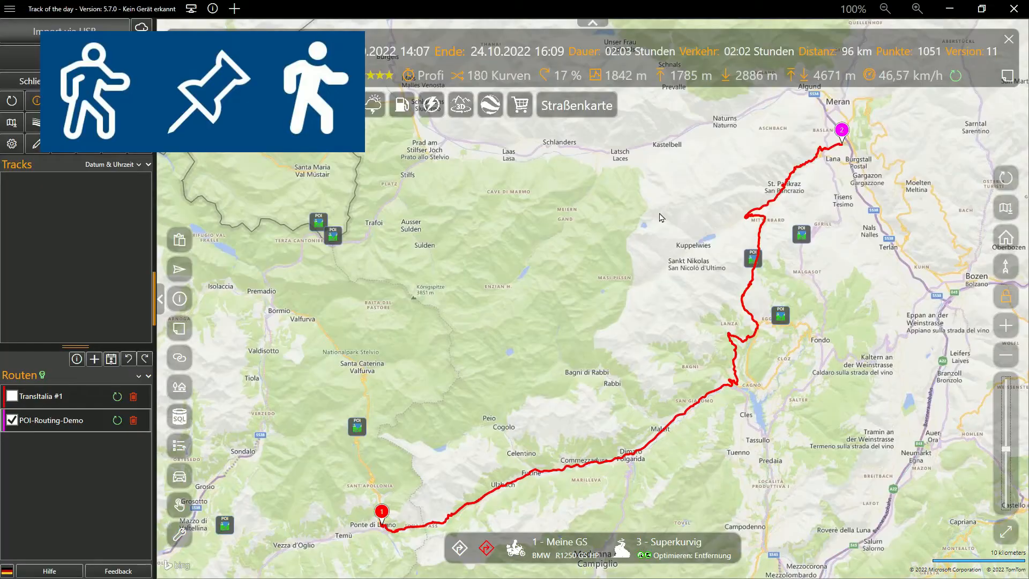
Step: Insert the Stilfserjoch and Passo di Gávia POIs as via points in the POI-Routing-Demo route
{"action": "left_click", "coordinate": [336, 240]}
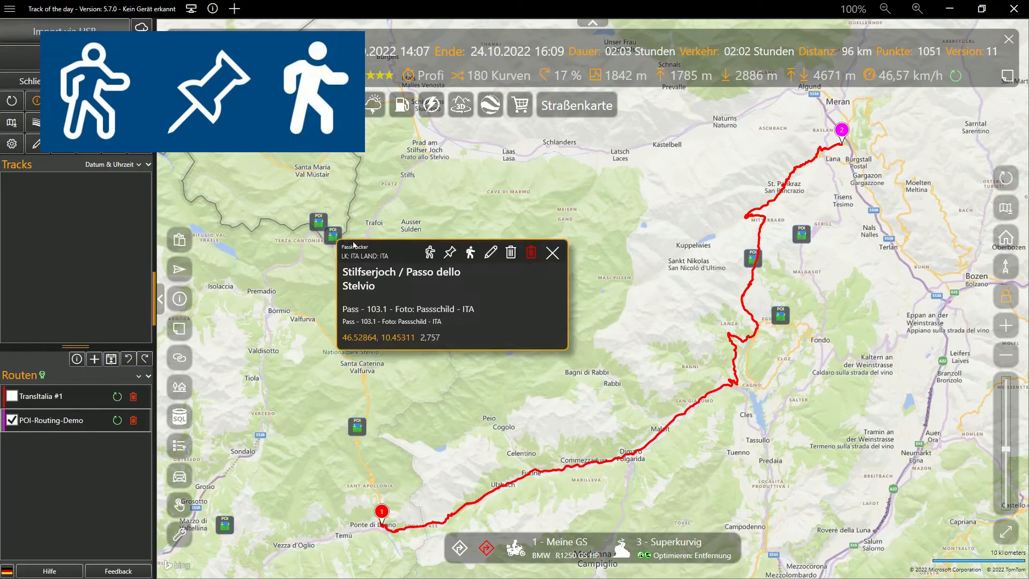
{"action": "left_click", "coordinate": [450, 254]}
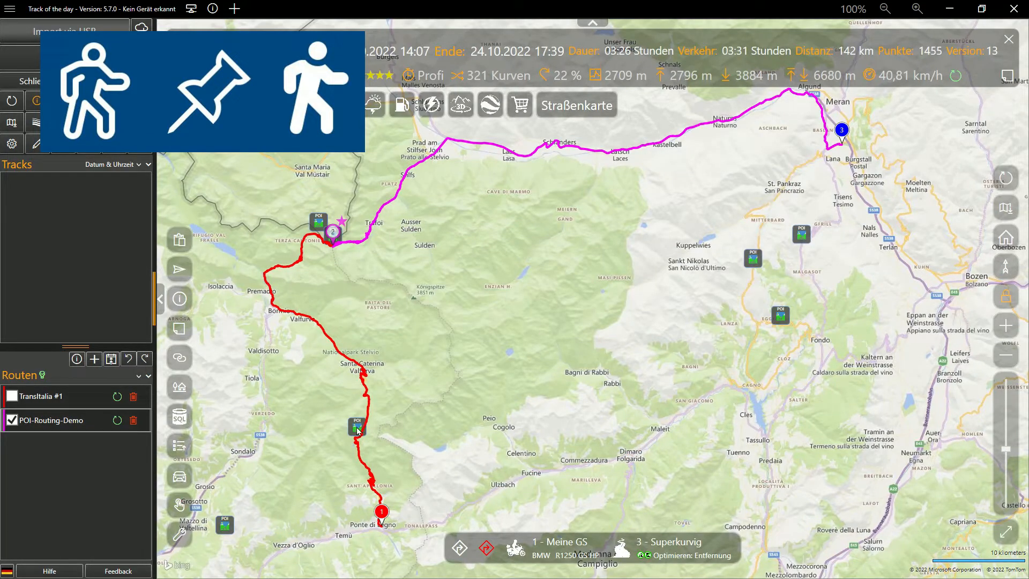
{"action": "left_click", "coordinate": [357, 430]}
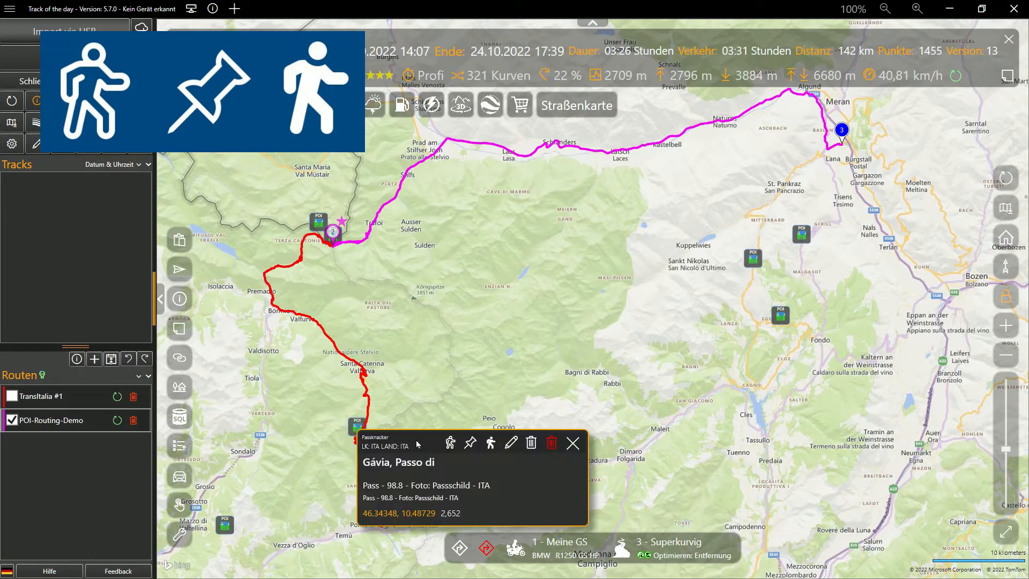
{"action": "left_click", "coordinate": [470, 443]}
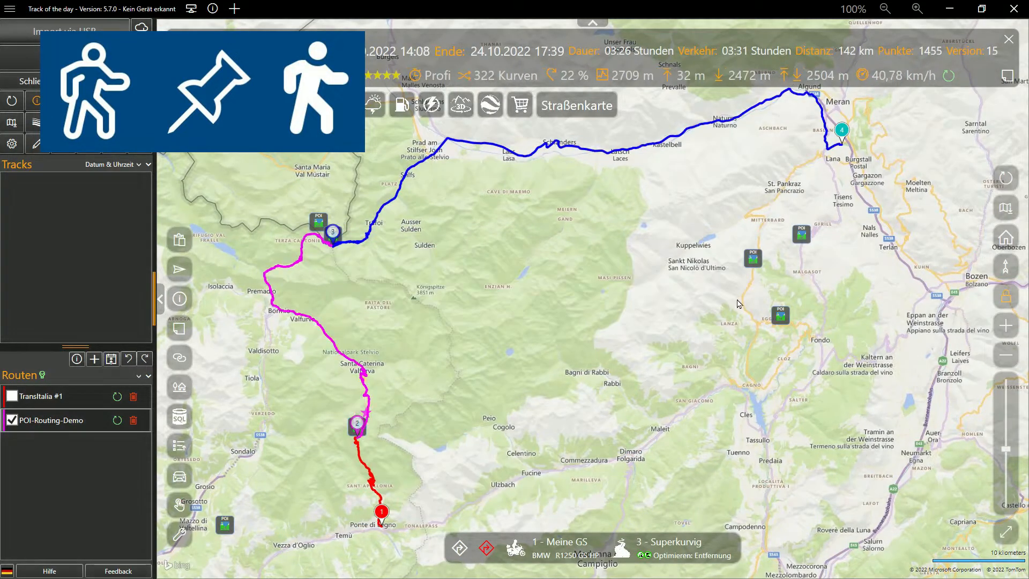
Step: Extend POI-Routing-Demo with Hofmahdjoch, Brezer Joch and Gampenpass as successive destinations, and make the Passo Mortirolo POI its starting point
{"action": "left_click", "coordinate": [755, 264]}
{"action": "left_click", "coordinate": [890, 278]}
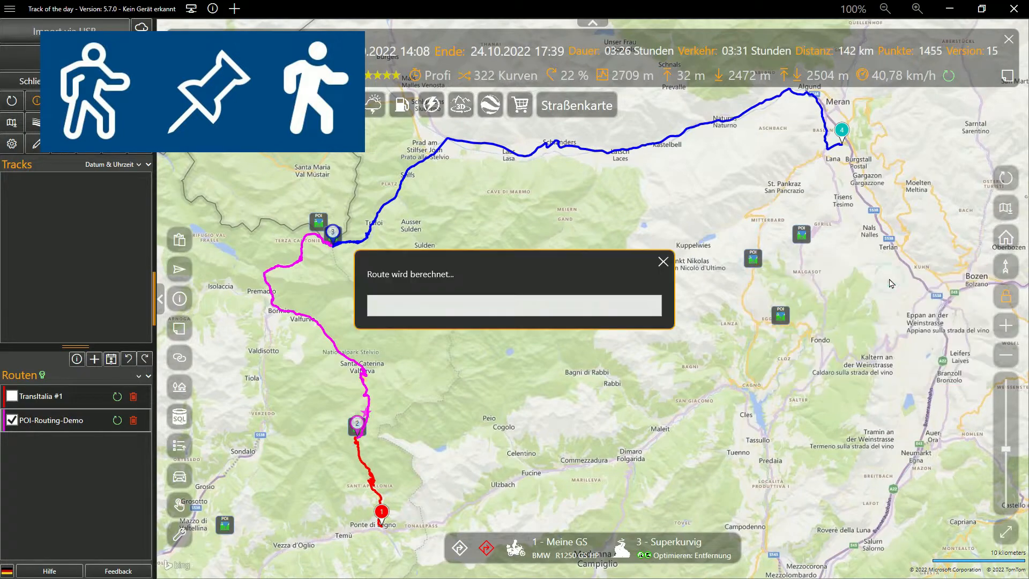
{"action": "left_click", "coordinate": [783, 318]}
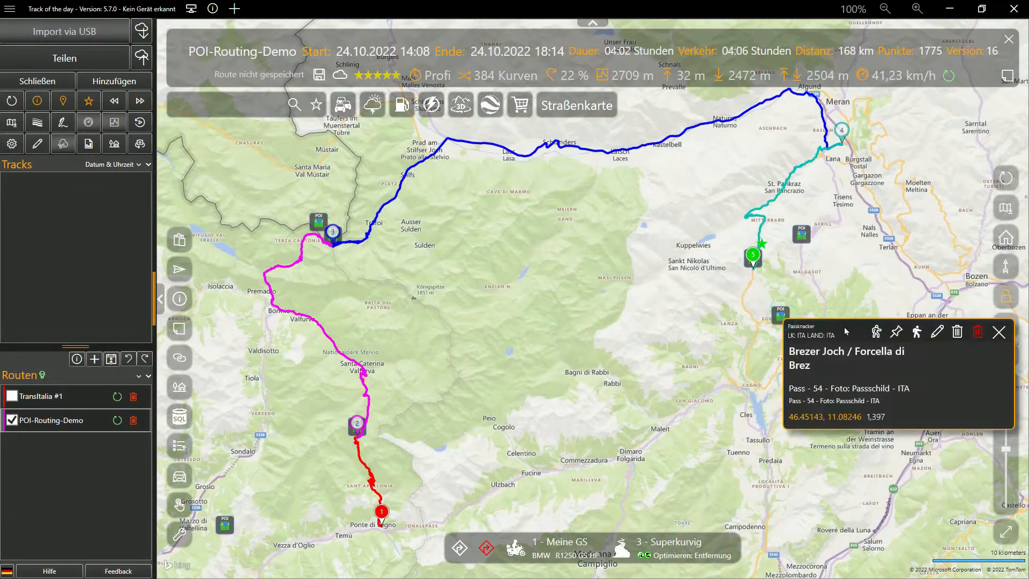
{"action": "left_click", "coordinate": [917, 332]}
{"action": "left_click", "coordinate": [803, 239]}
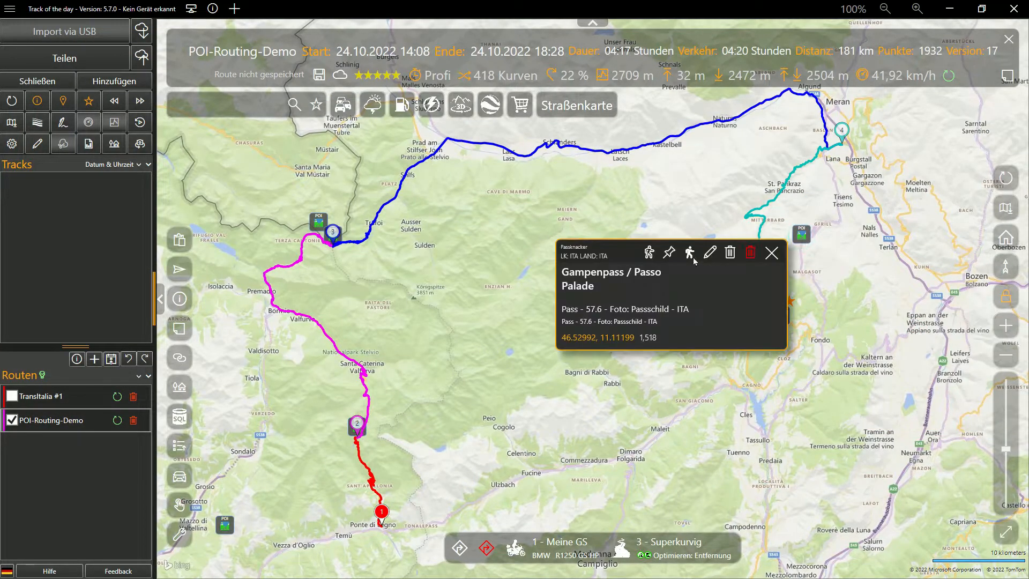
{"action": "left_click", "coordinate": [690, 257]}
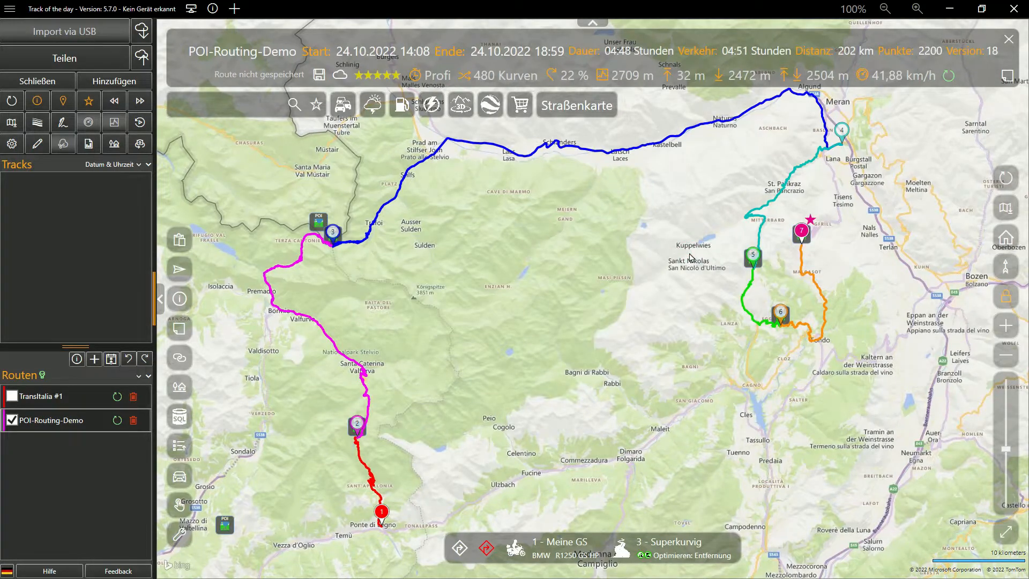
{"action": "left_click", "coordinate": [225, 531]}
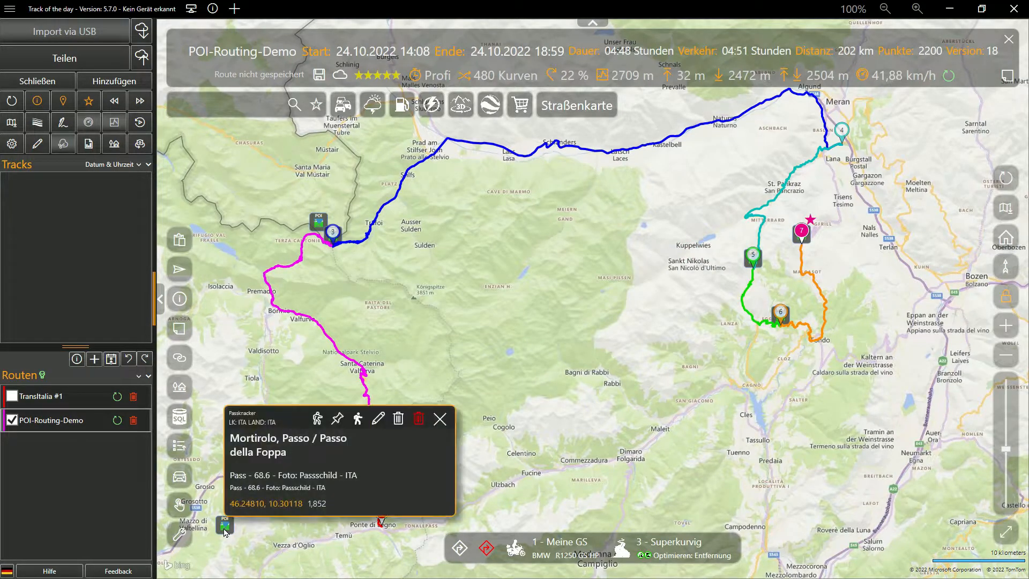
{"action": "left_click", "coordinate": [318, 418]}
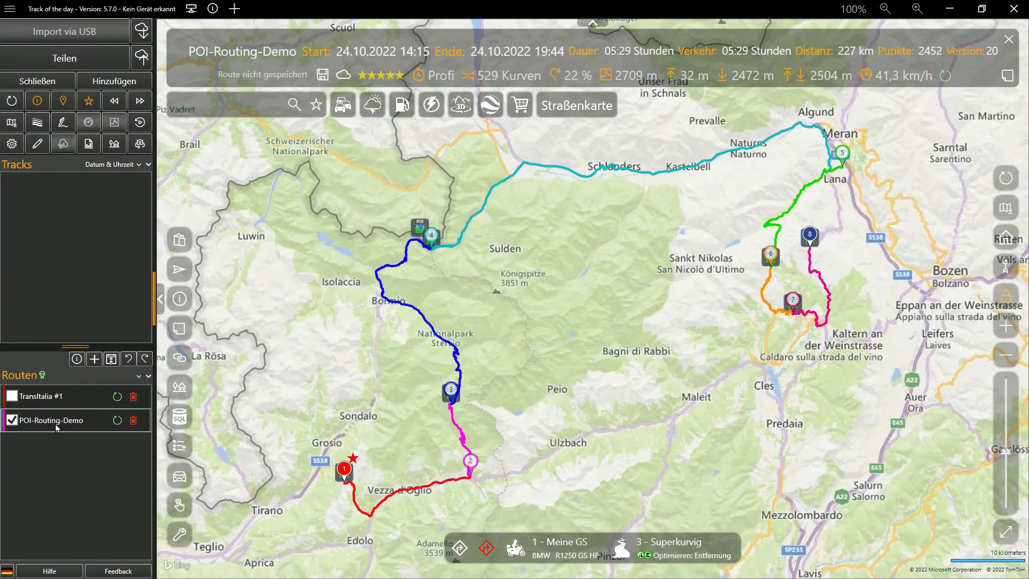
Step: Open POI-Routing-Demo for route editing and examine its individual waypoints, using zoom for those selected in the list
{"action": "double_click", "coordinate": [56, 425]}
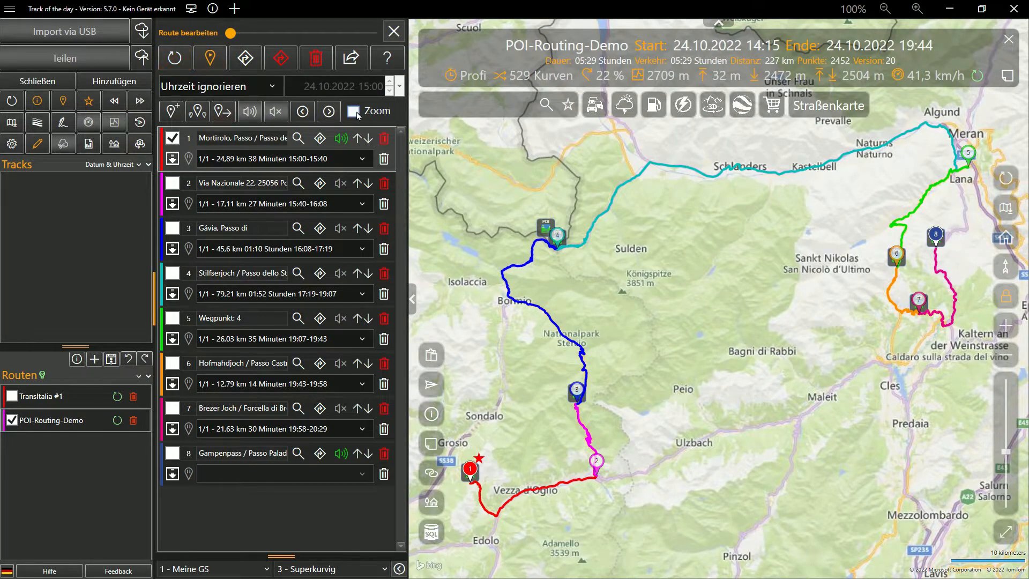
{"action": "left_click", "coordinate": [353, 111]}
{"action": "left_click", "coordinate": [173, 183]}
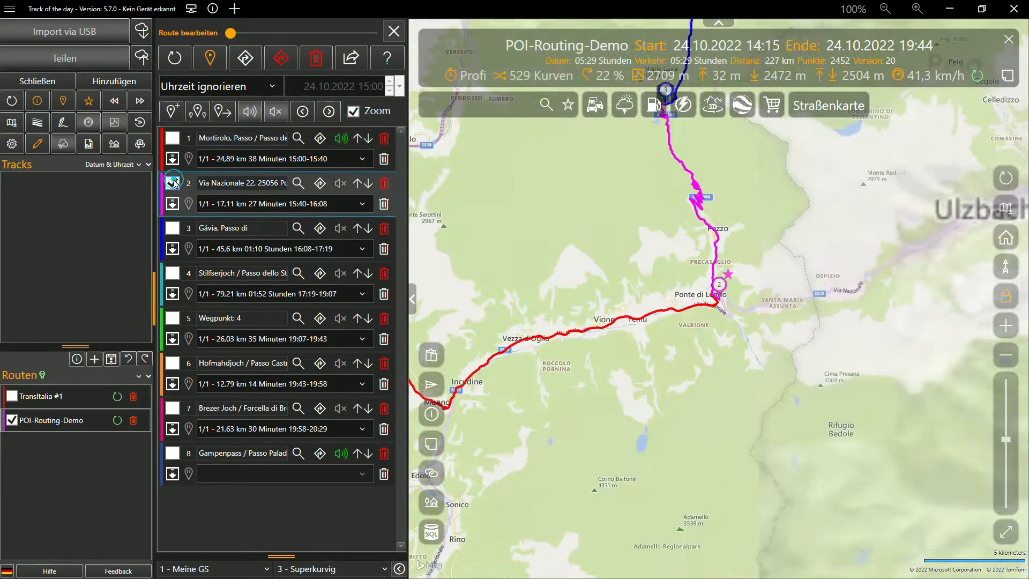
{"action": "left_click", "coordinate": [177, 229]}
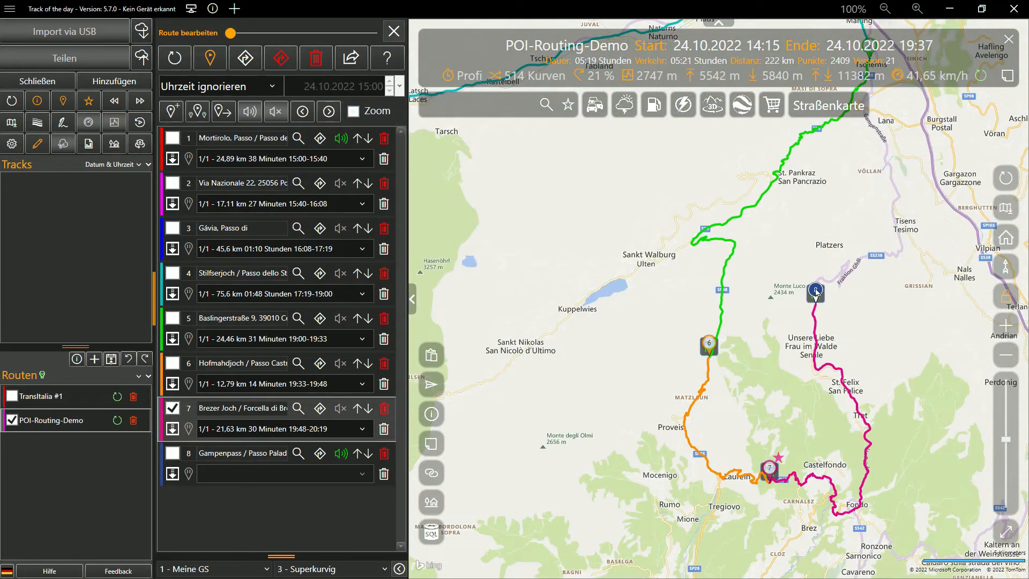
{"action": "left_click", "coordinate": [816, 292]}
{"action": "left_click", "coordinate": [770, 471]}
{"action": "left_click", "coordinate": [710, 345]}
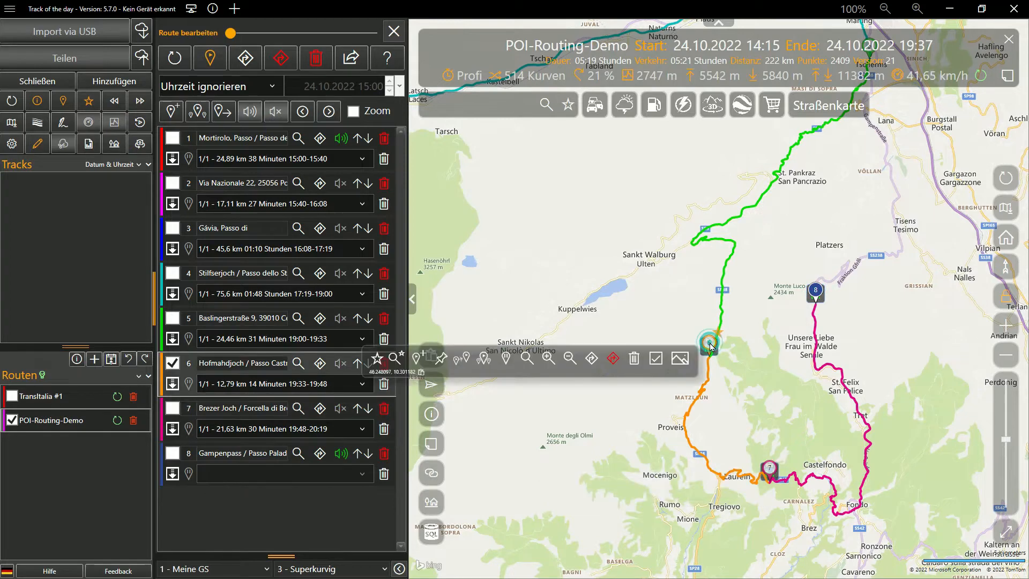
Step: Delete the Gampenpass route point from POI-Routing-Demo and add it again as the destination from its Passknacker POI
{"action": "left_click", "coordinate": [814, 294]}
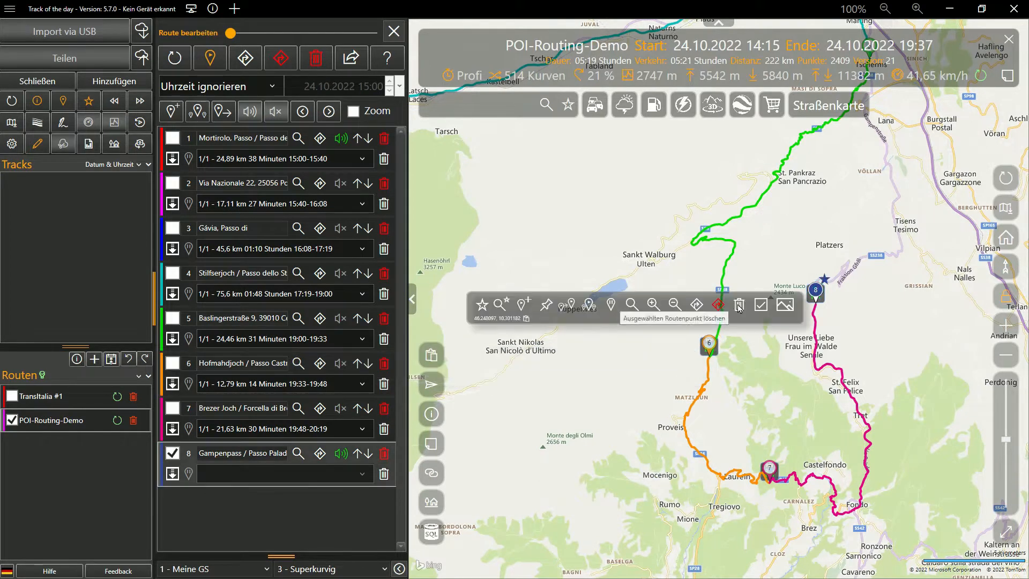
{"action": "left_click", "coordinate": [739, 305]}
{"action": "left_click", "coordinate": [816, 294]}
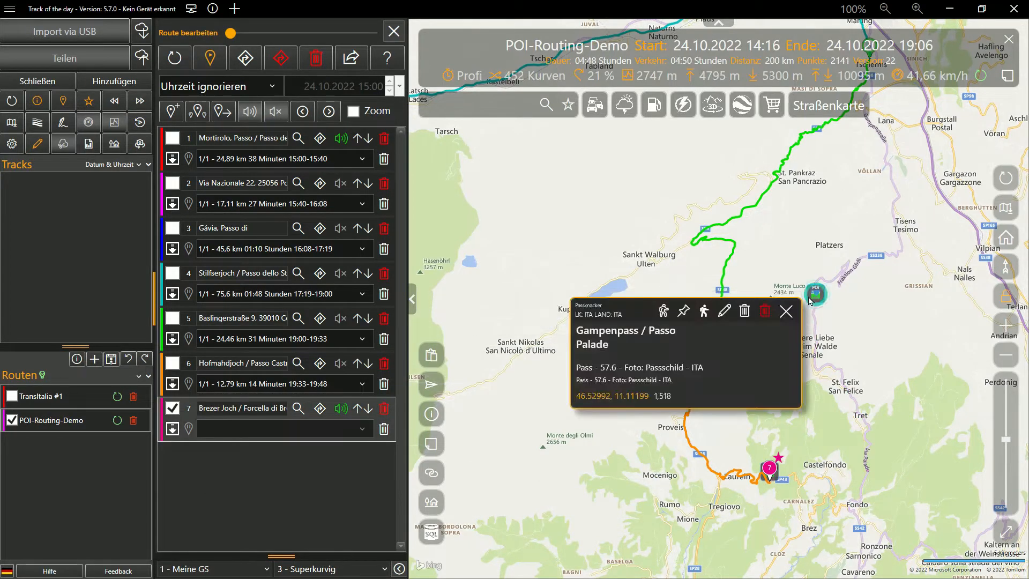
{"action": "left_click", "coordinate": [709, 314]}
Step: Show the TransItalia #1 route on the map, hide it again, and open TransItalia Track #1 for editing
{"action": "left_click", "coordinate": [12, 397]}
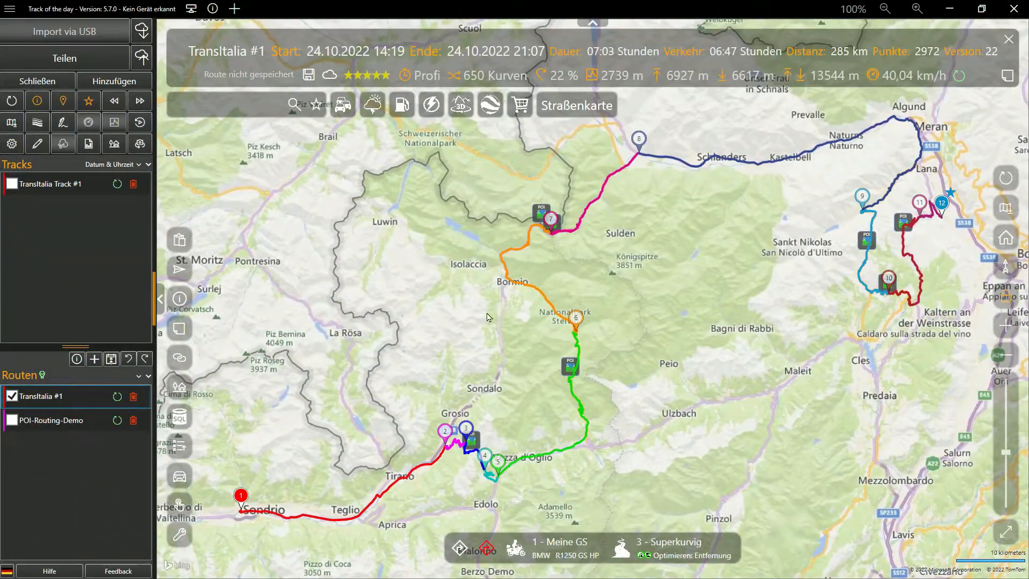
{"action": "left_click", "coordinate": [614, 304]}
{"action": "left_click", "coordinate": [12, 396]}
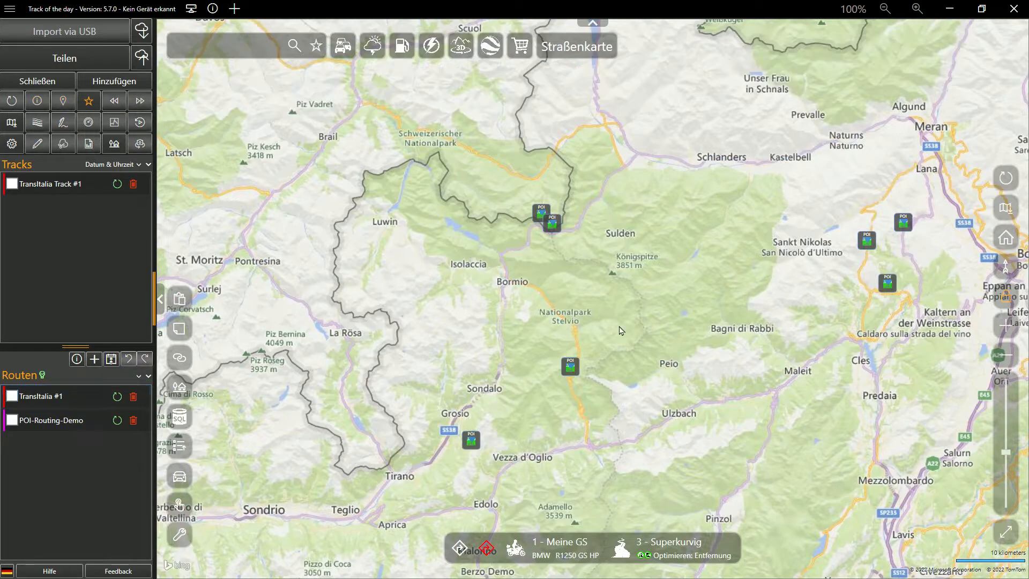
{"action": "left_click", "coordinate": [661, 315]}
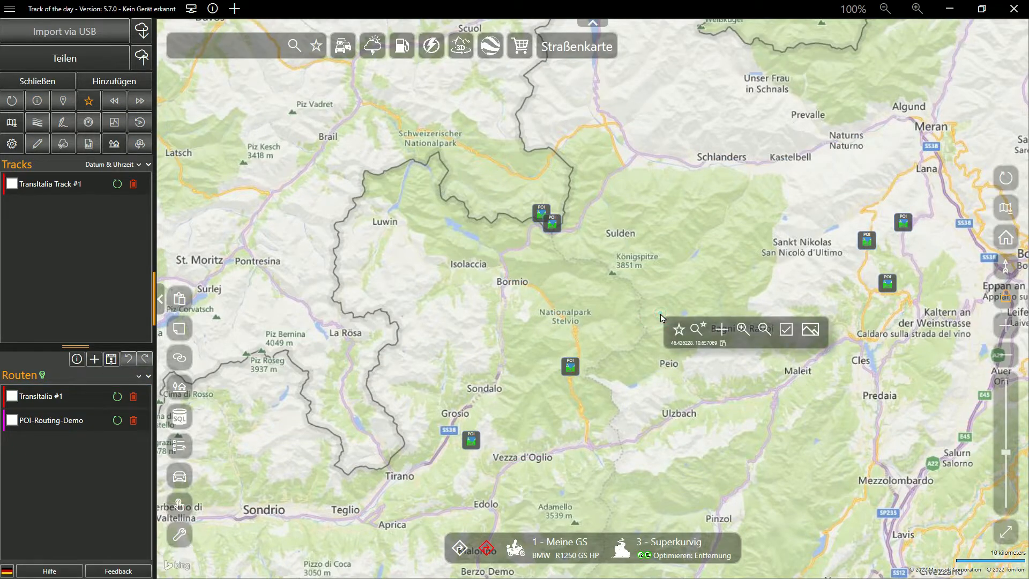
{"action": "left_click", "coordinate": [60, 186]}
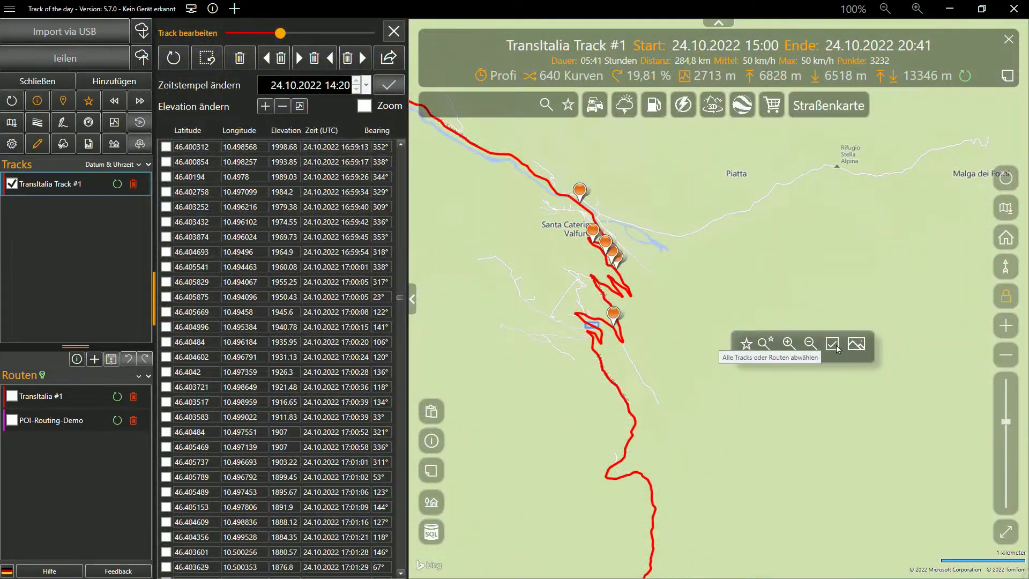
Step: Deselect all tracks, then enlarge the interface to 130% and examine the map tools available for the TransItalia #1 route
{"action": "left_click", "coordinate": [832, 344]}
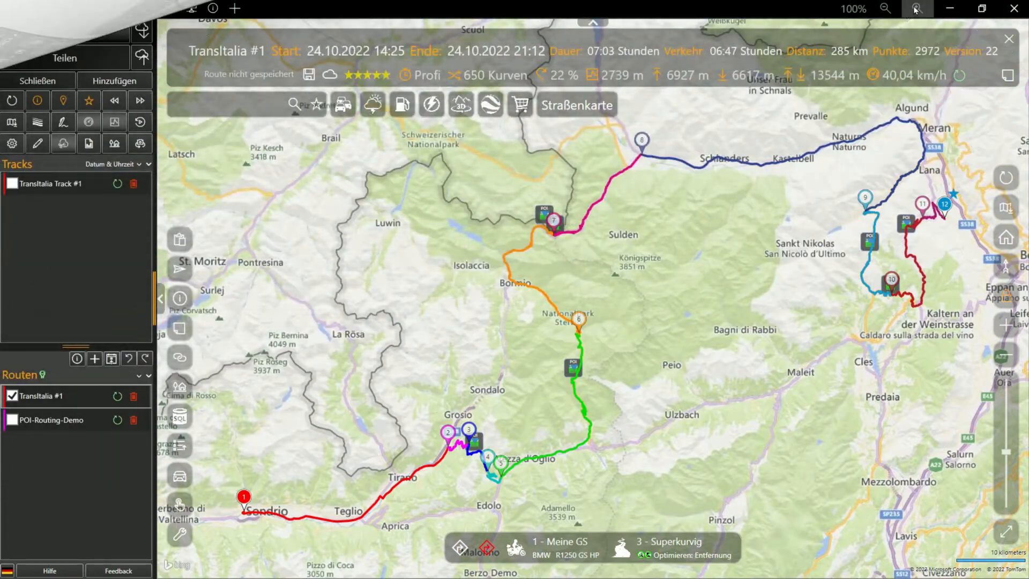
{"action": "left_click", "coordinate": [917, 9]}
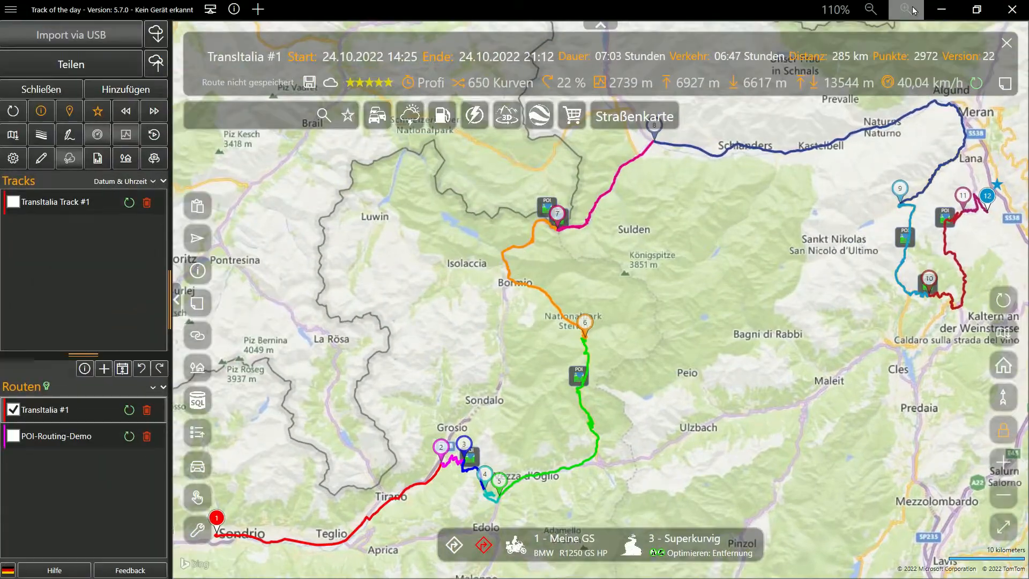
{"action": "left_click", "coordinate": [914, 9]}
{"action": "left_click", "coordinate": [906, 10]}
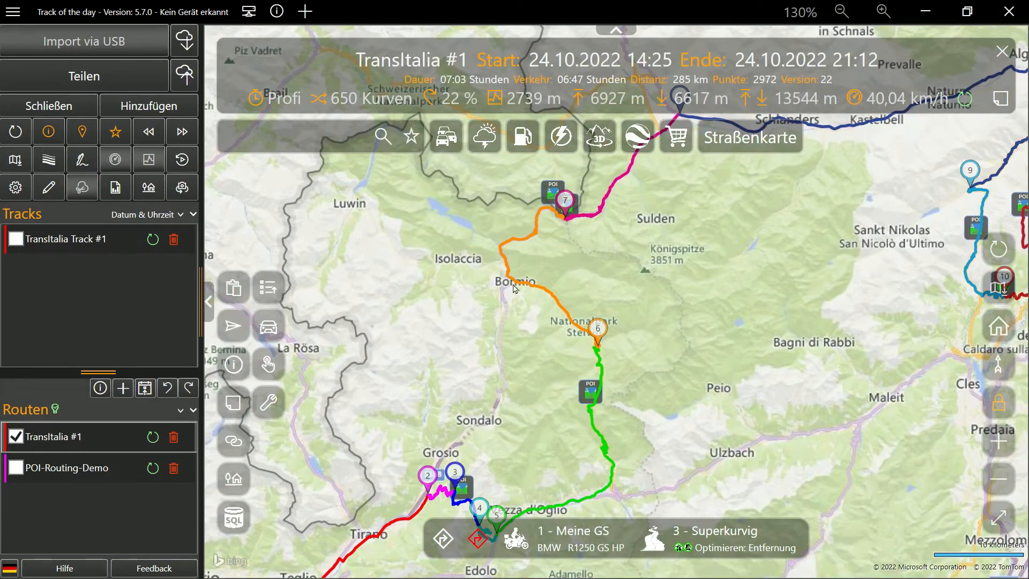
{"action": "right_click", "coordinate": [453, 292]}
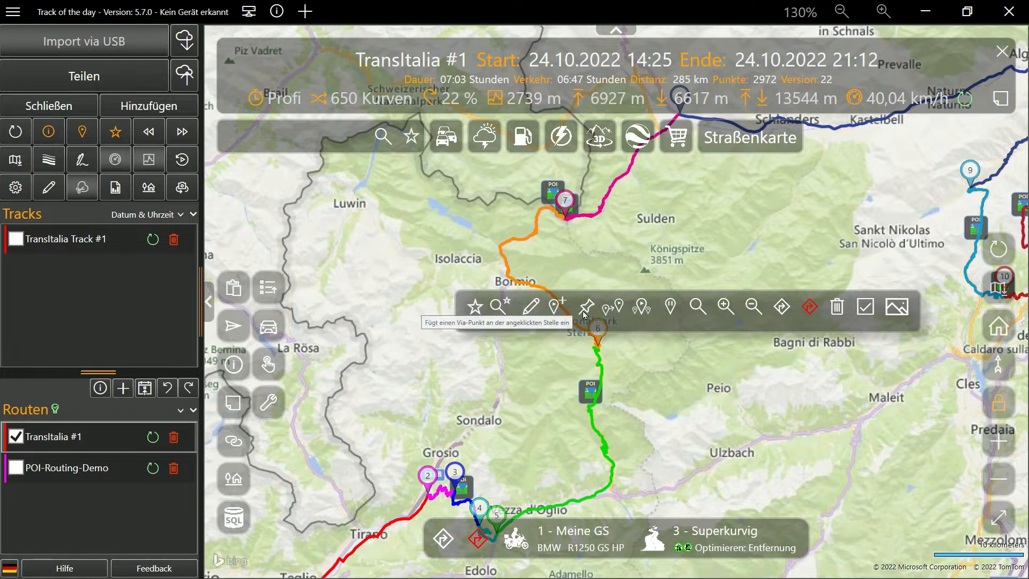
{"action": "right_click", "coordinate": [493, 304]}
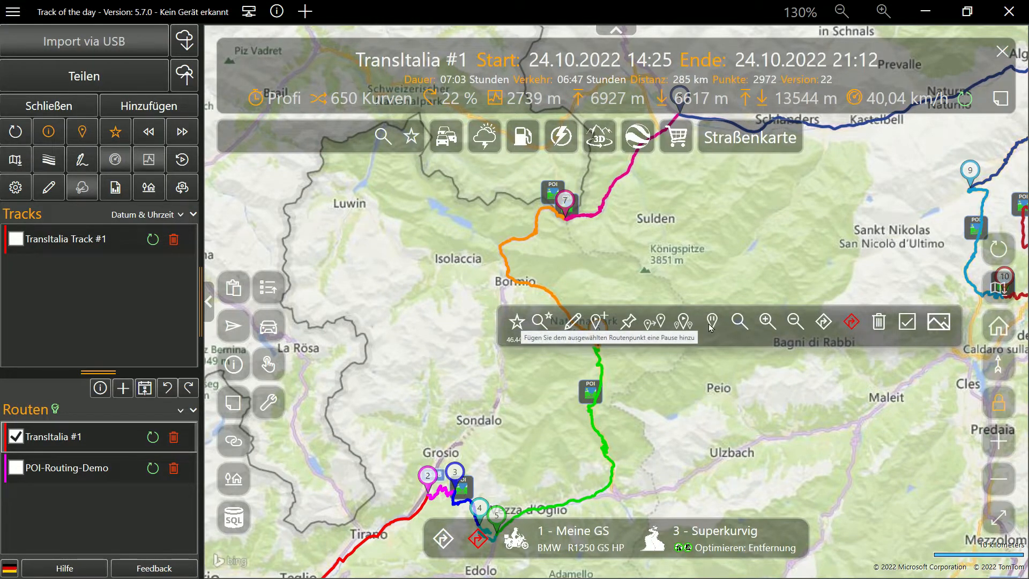
Step: Open the TransItalia #1 route for editing and look at waypoints 1, 2 and 3 on the map
{"action": "right_click", "coordinate": [426, 236]}
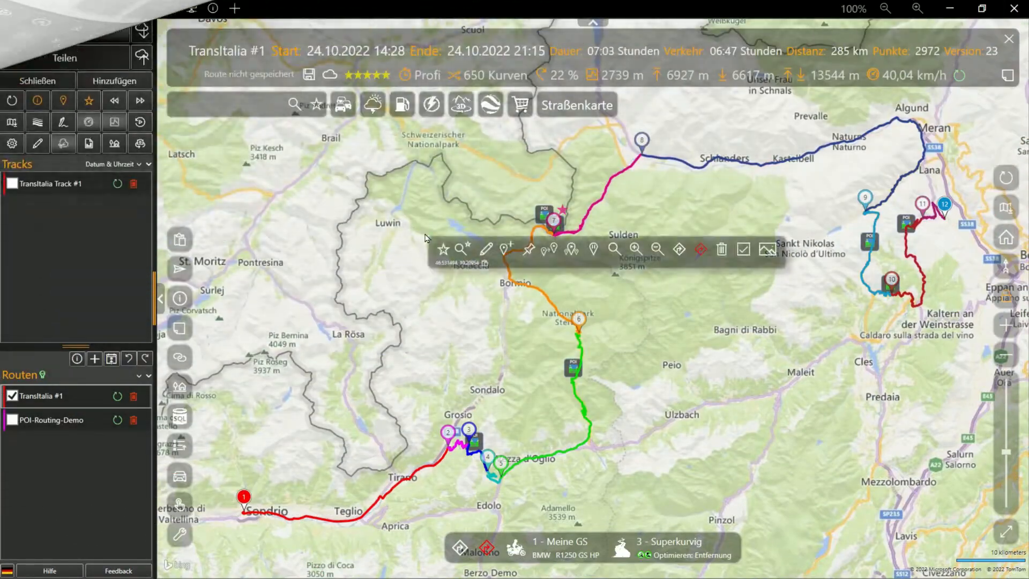
{"action": "left_click", "coordinate": [485, 249]}
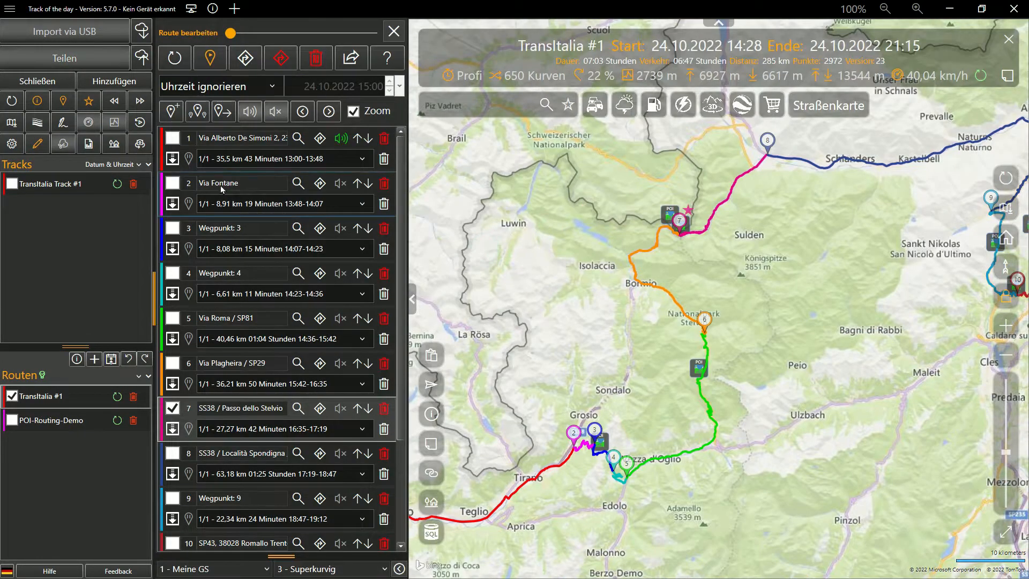
{"action": "left_click", "coordinate": [173, 138]}
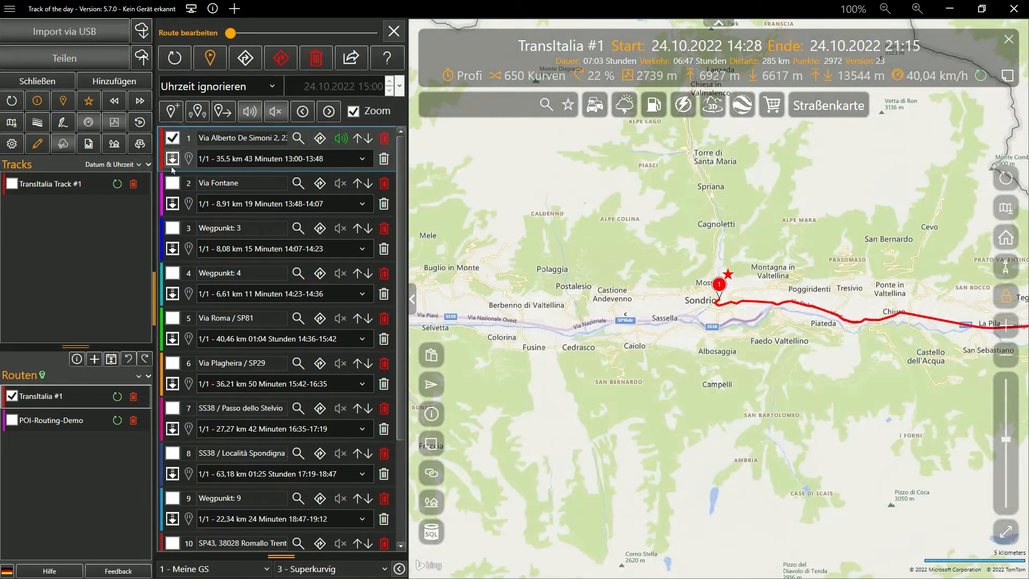
{"action": "left_click", "coordinate": [173, 183]}
{"action": "left_click", "coordinate": [173, 228]}
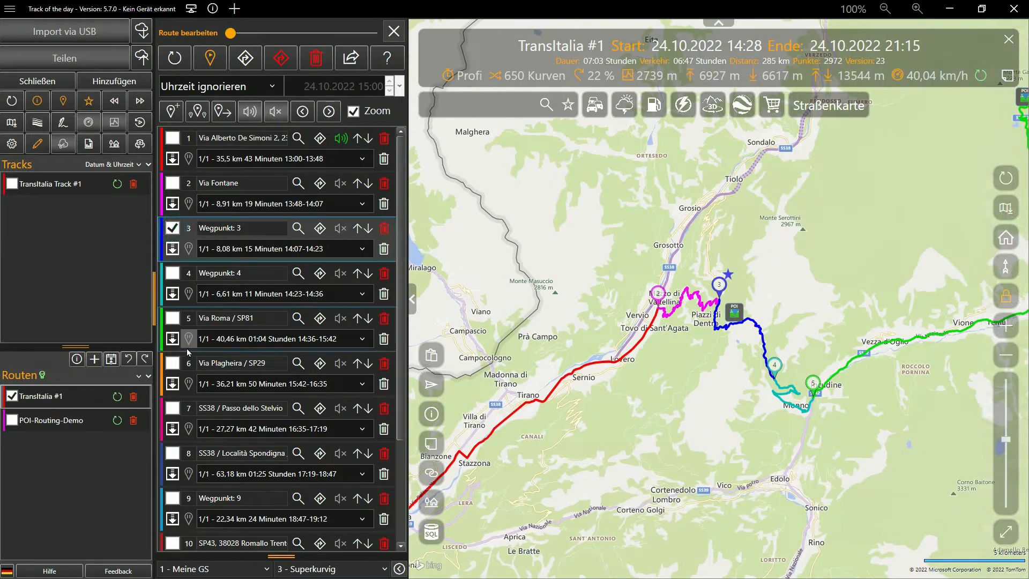
Step: Relocate waypoint 7 to Località Passo dello Stelvio 8 using the address search's satellite map, and add a 60-minute pause there
{"action": "left_click", "coordinate": [172, 408]}
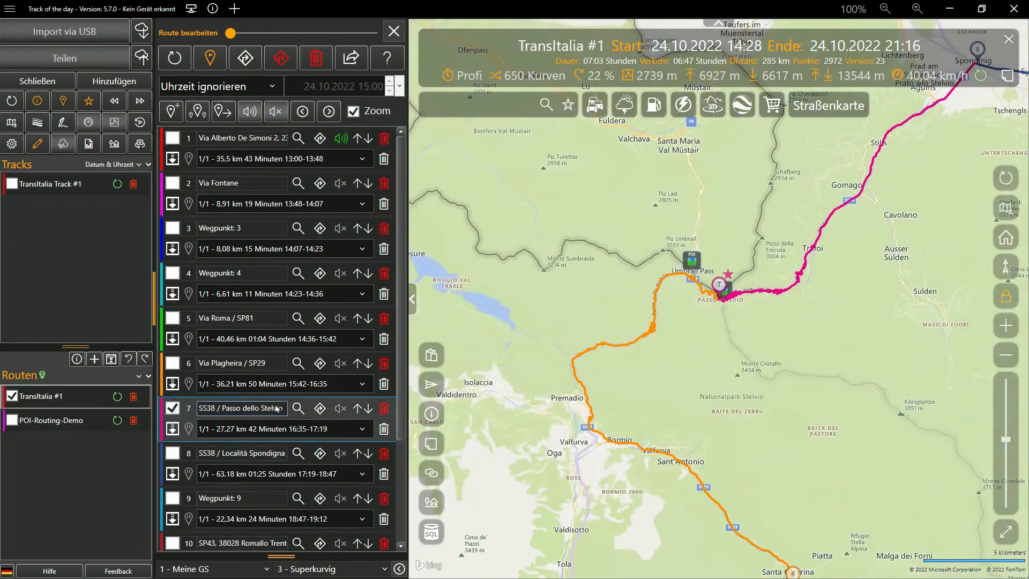
{"action": "left_click", "coordinate": [298, 409]}
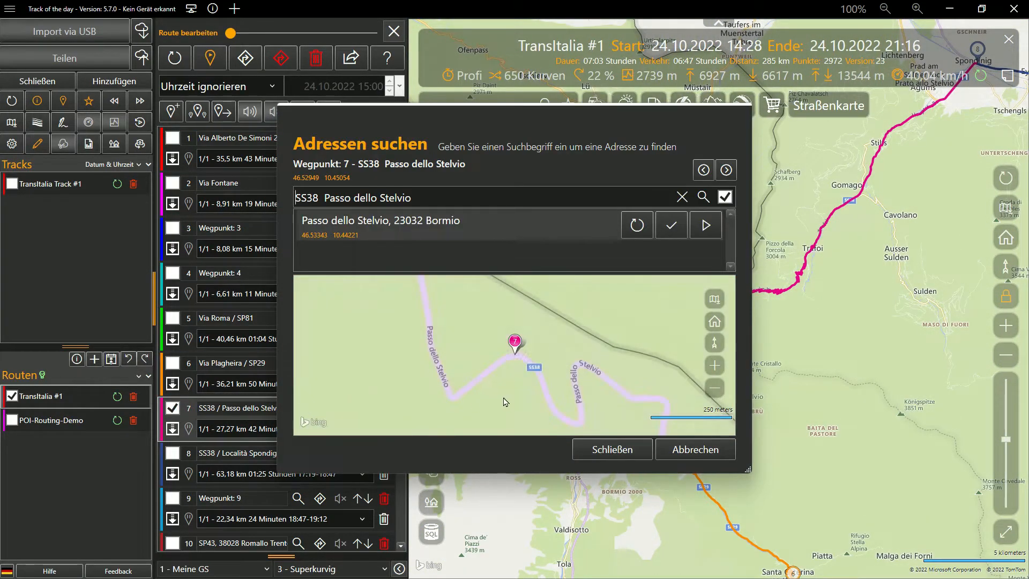
{"action": "left_click_drag", "start_coordinate": [592, 402], "coordinate": [563, 370]}
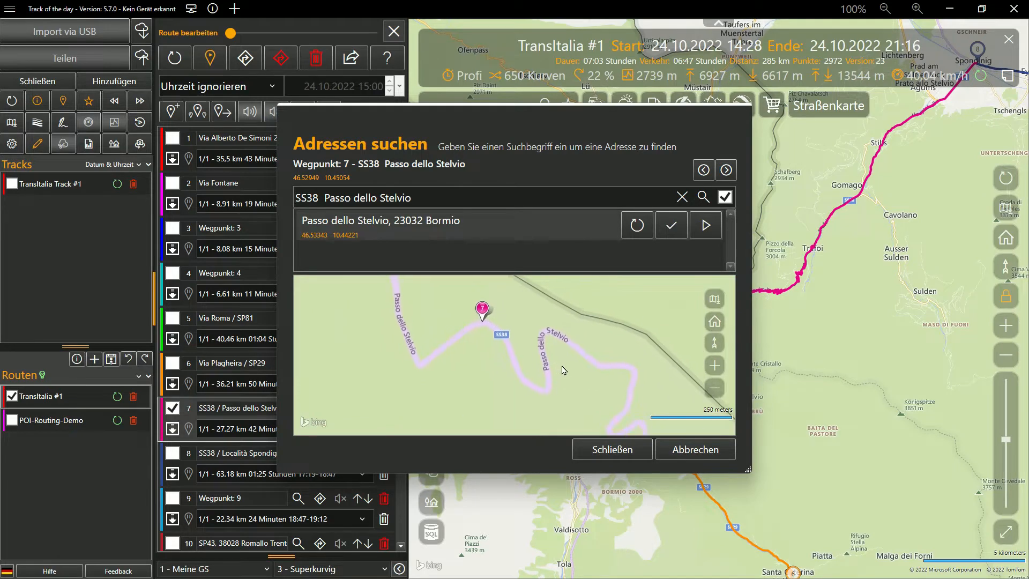
{"action": "left_click", "coordinate": [719, 302]}
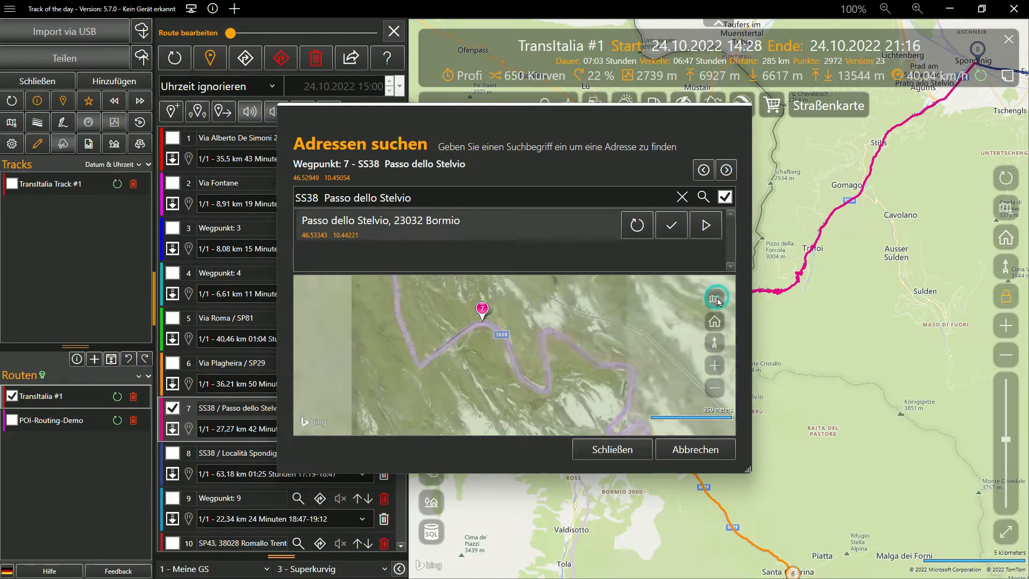
{"action": "scroll", "coordinate": [540, 379], "scroll_direction": "up", "scroll_amount": 2}
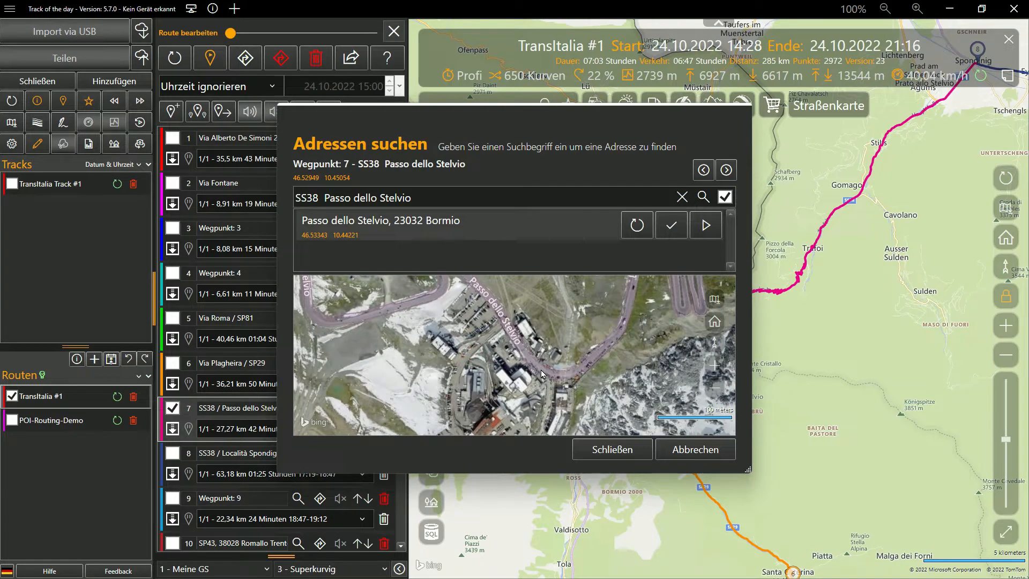
{"action": "left_click", "coordinate": [541, 368]}
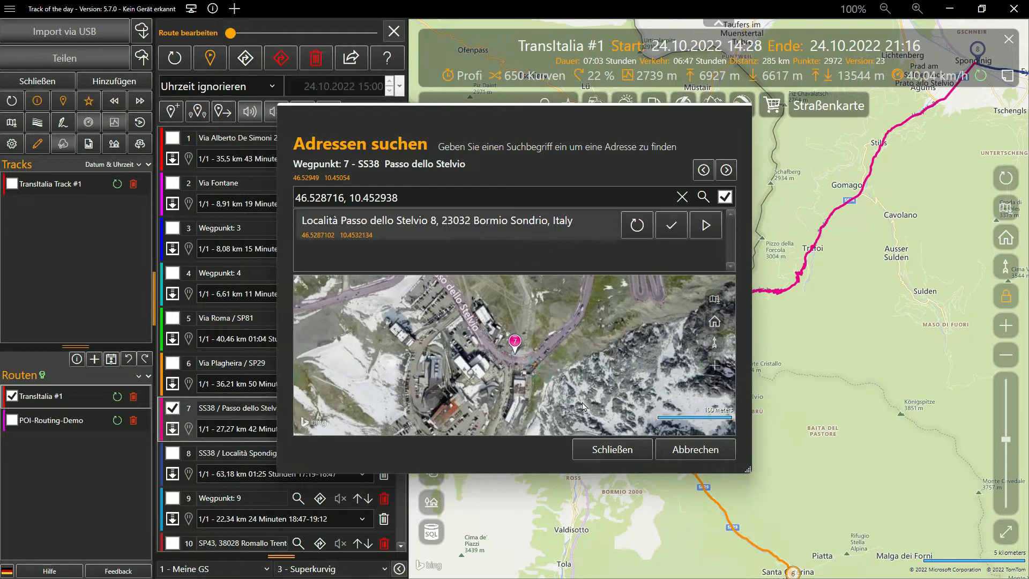
{"action": "left_click", "coordinate": [706, 225]}
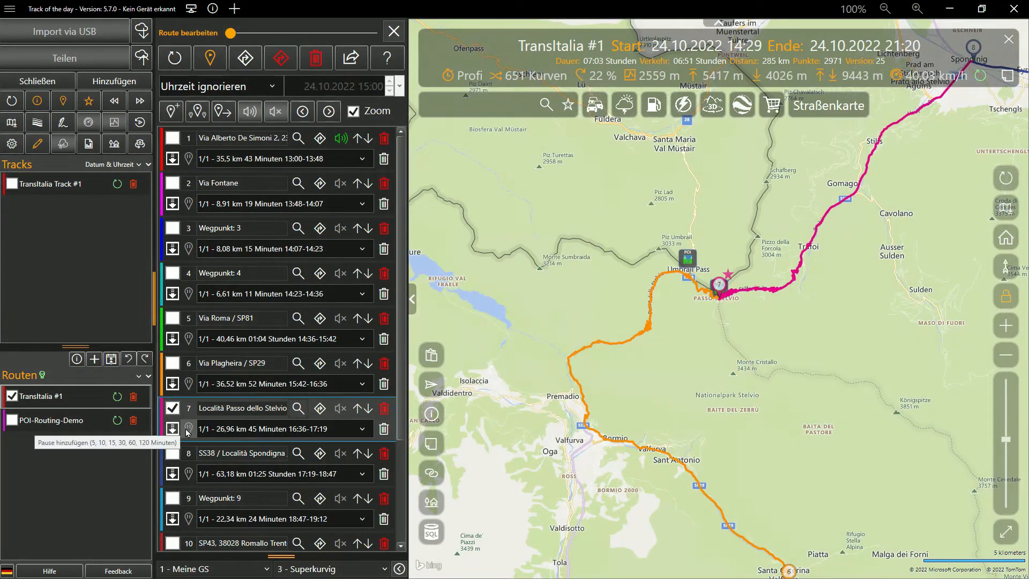
{"action": "left_click", "coordinate": [187, 430]}
{"action": "left_click", "coordinate": [225, 529]}
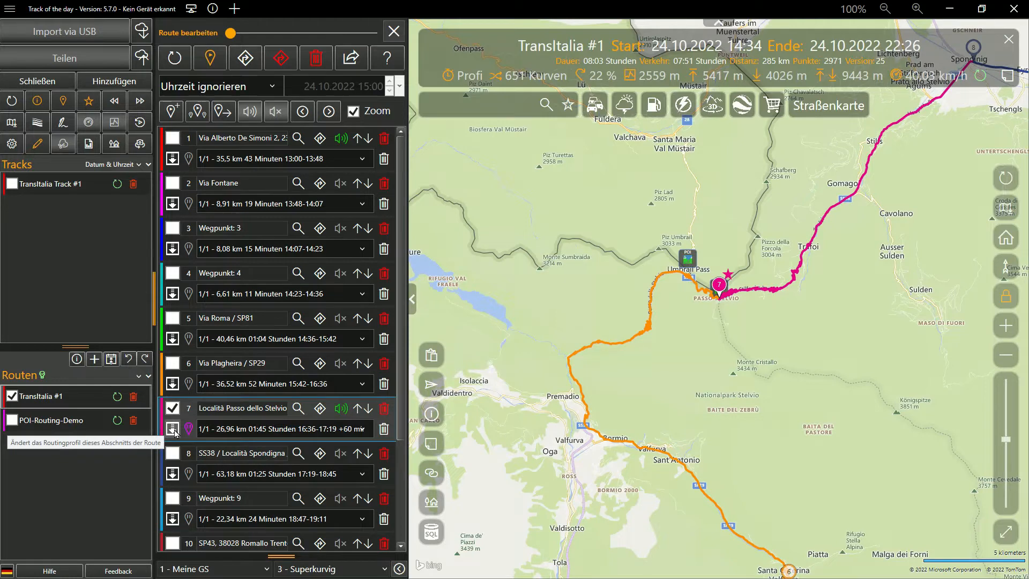
Step: Assign the routing profile 1 - Schnell to waypoints 1, 2, 12, 11 and 10 of TransItalia #1 and finish route editing
{"action": "left_click", "coordinate": [173, 163]}
{"action": "left_click", "coordinate": [172, 204]}
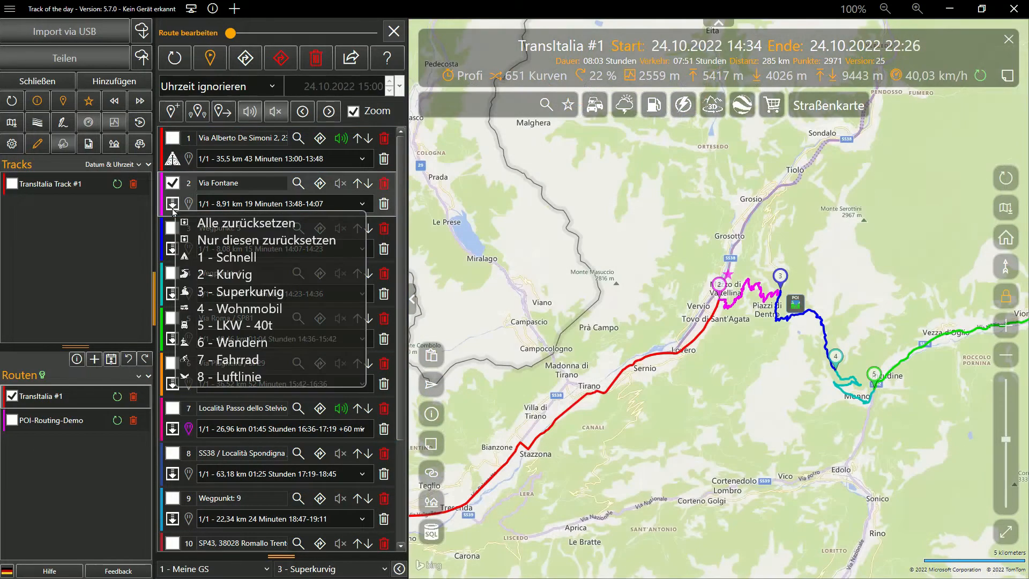
{"action": "left_click", "coordinate": [188, 260]}
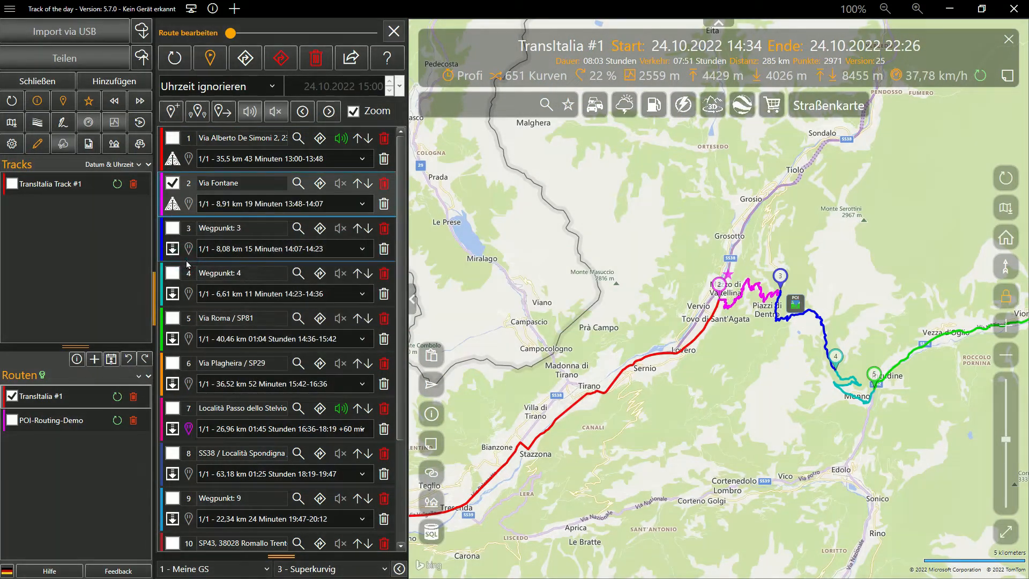
{"action": "scroll", "coordinate": [187, 264], "scroll_direction": "down", "scroll_amount": 3}
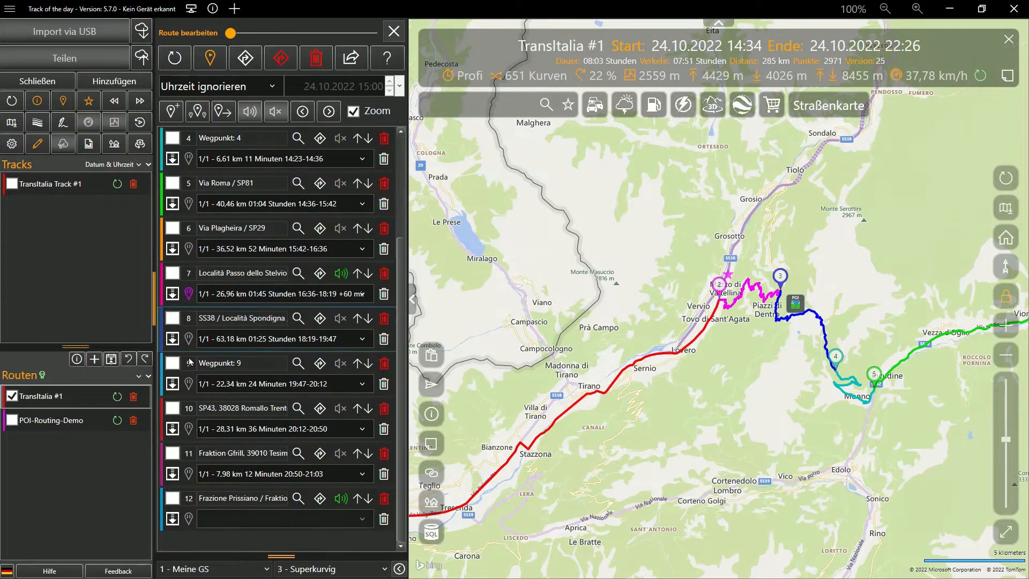
{"action": "left_click", "coordinate": [173, 518]}
{"action": "left_click", "coordinate": [224, 411]}
{"action": "left_click", "coordinate": [172, 474]}
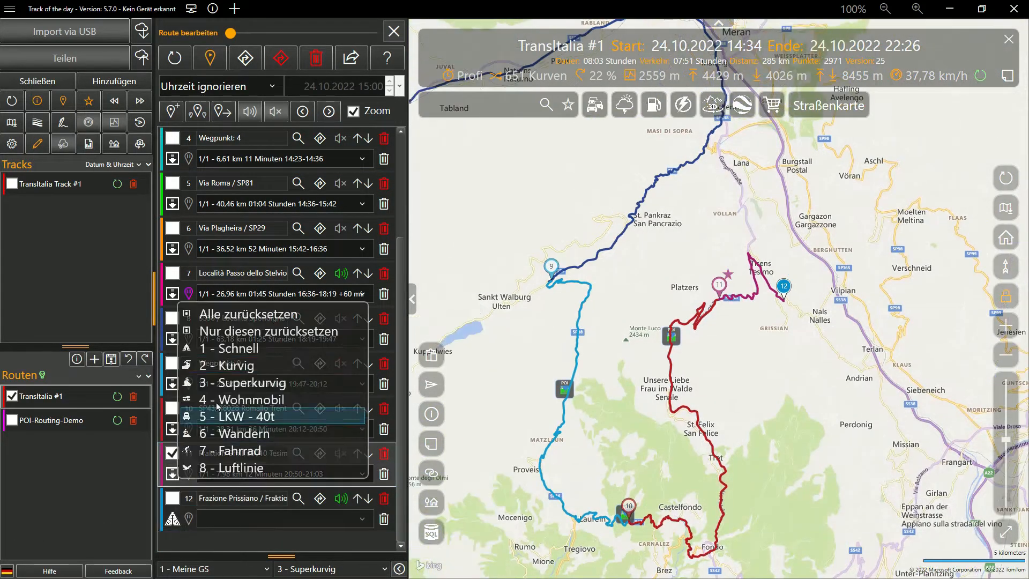
{"action": "left_click", "coordinate": [226, 350]}
{"action": "left_click", "coordinate": [173, 429]}
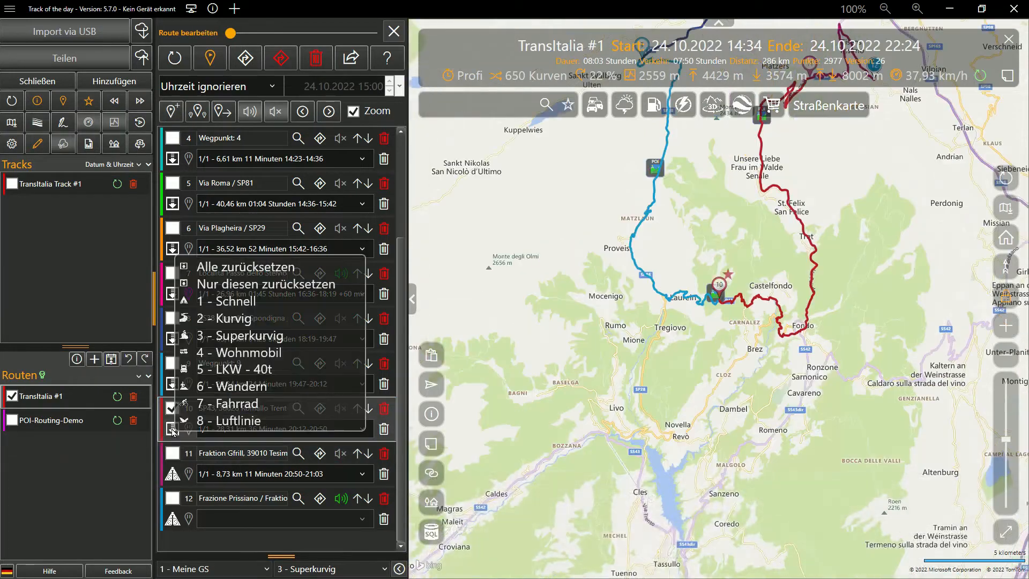
{"action": "left_click", "coordinate": [225, 301]}
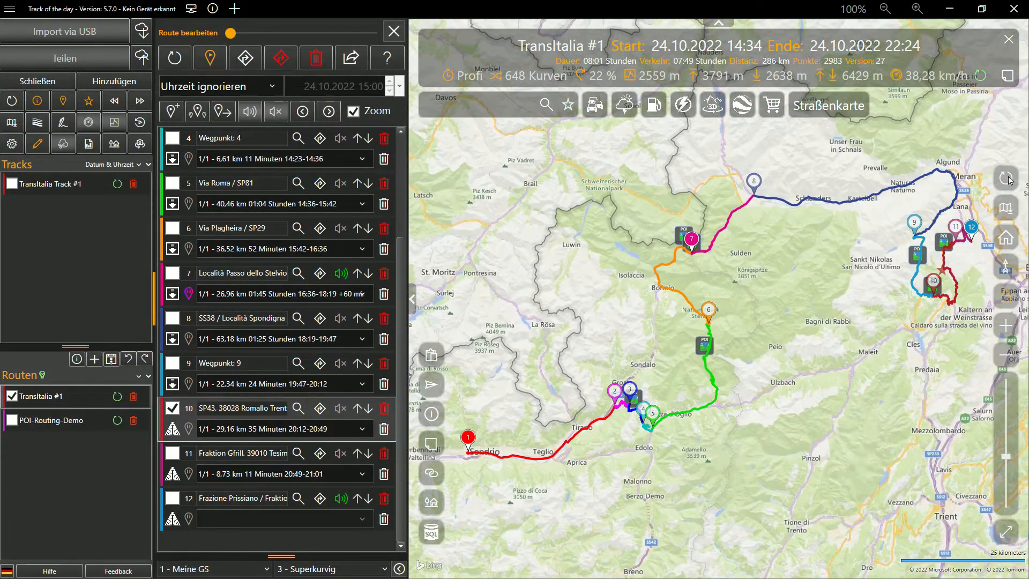
{"action": "left_click", "coordinate": [394, 32]}
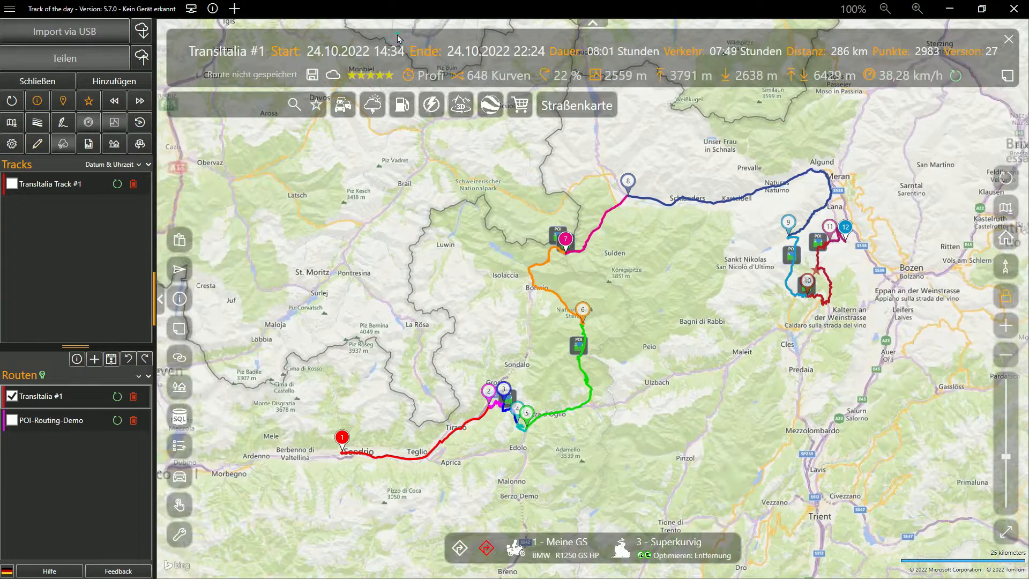
Step: Change the 3 - Superkurvig routing profile to avoid tolls and ferries, with the preference Kurvenreiche Routen bevorzugen
{"action": "left_click", "coordinate": [621, 548]}
{"action": "left_click", "coordinate": [711, 235]}
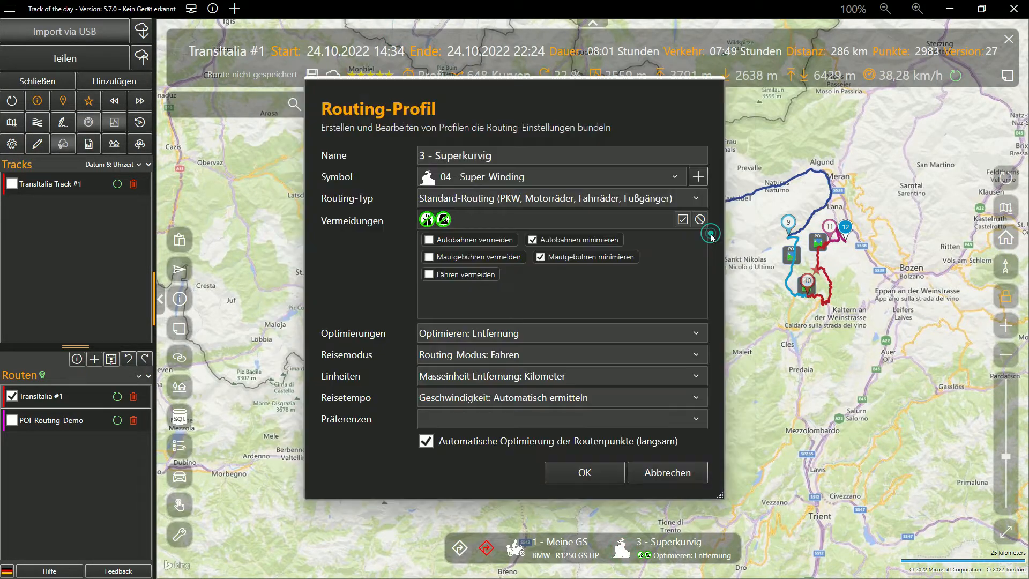
{"action": "left_click", "coordinate": [695, 333]}
{"action": "left_click", "coordinate": [695, 333]}
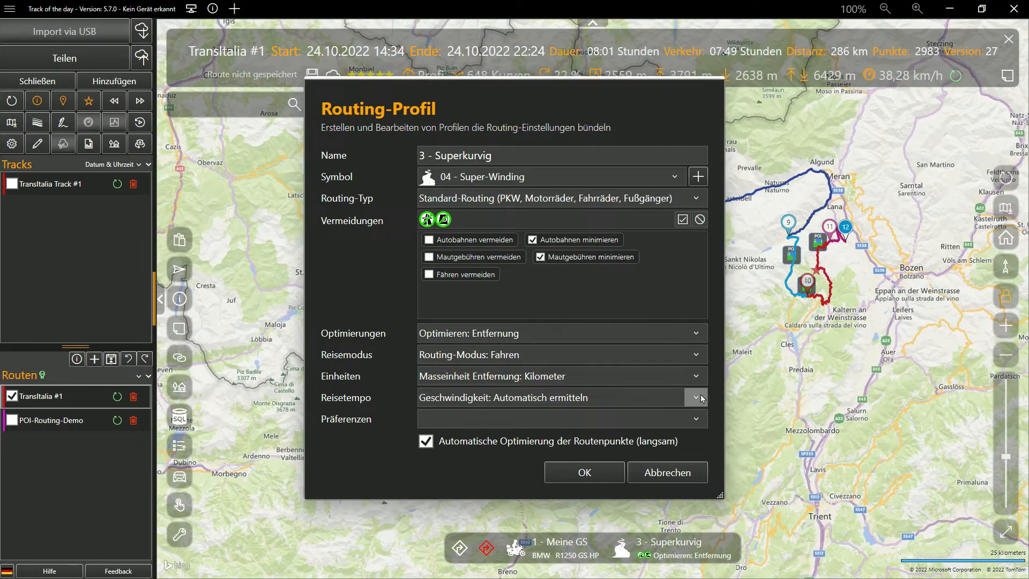
{"action": "left_click", "coordinate": [703, 420]}
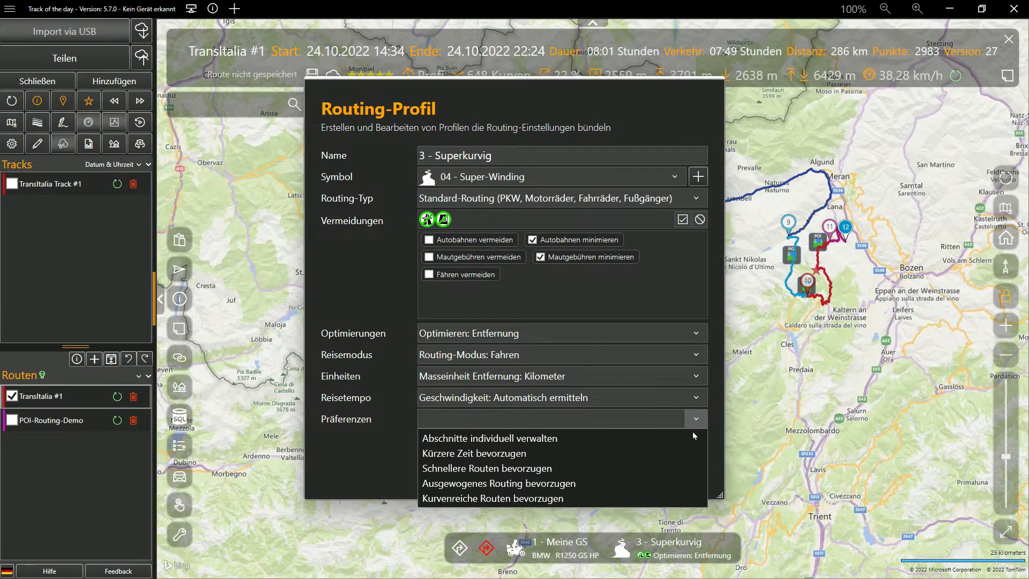
{"action": "left_click", "coordinate": [672, 495]}
{"action": "left_click", "coordinate": [429, 257]}
{"action": "left_click", "coordinate": [430, 274]}
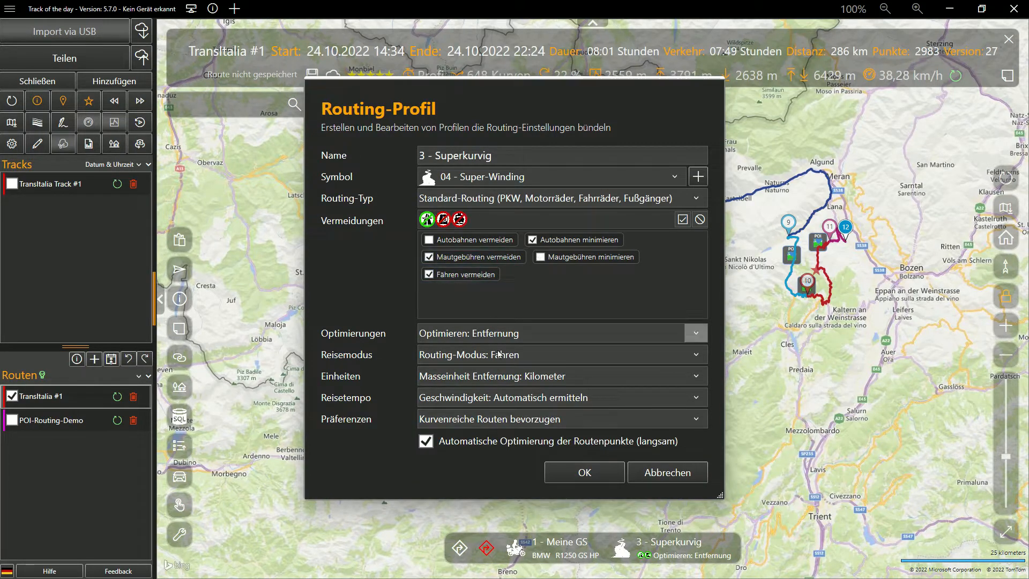
{"action": "left_click", "coordinate": [562, 473]}
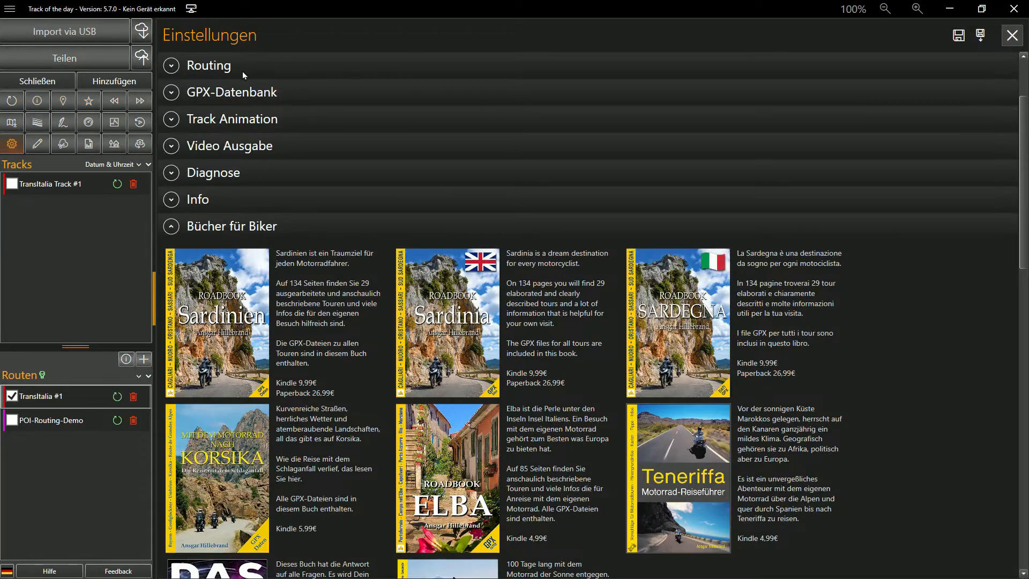
Step: Enable automatic route versioning for undo and redo in the routing settings
{"action": "left_click", "coordinate": [251, 66]}
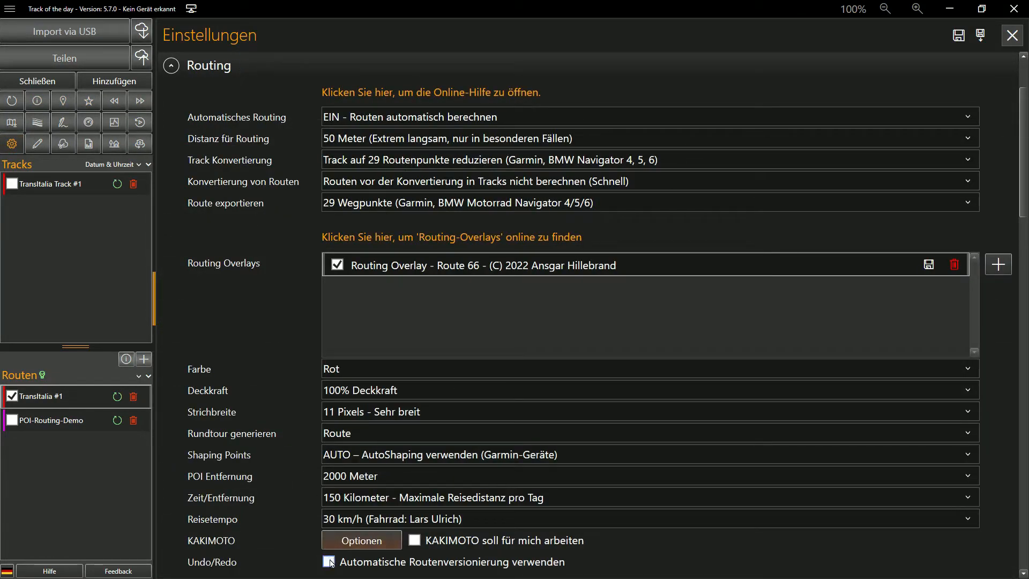
{"action": "left_click", "coordinate": [329, 562]}
{"action": "left_click", "coordinate": [1007, 46]}
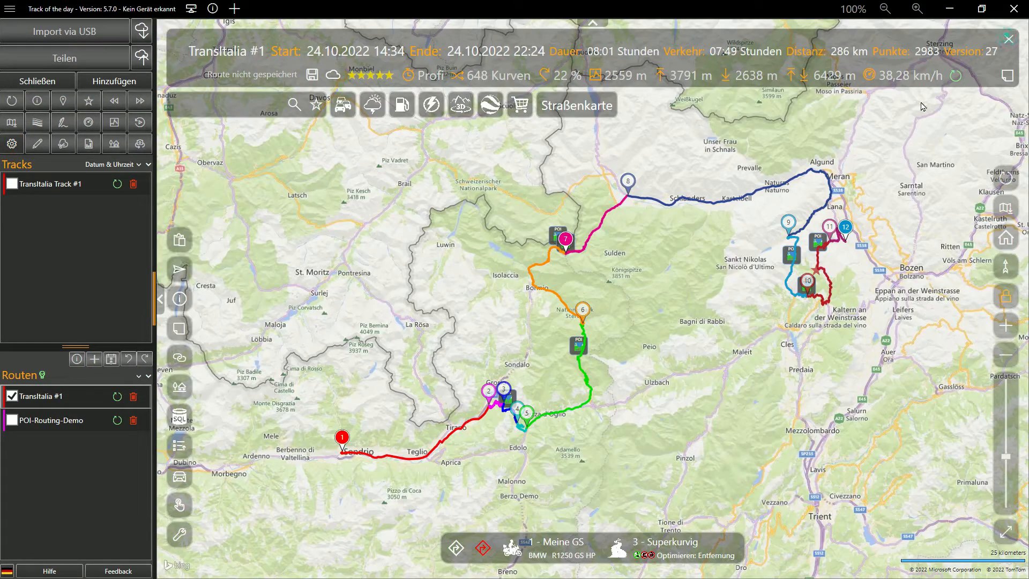
Step: Dock the route versions list as a narrow window beside the map and display version 24 of TransItalia #1
{"action": "left_click", "coordinate": [111, 360]}
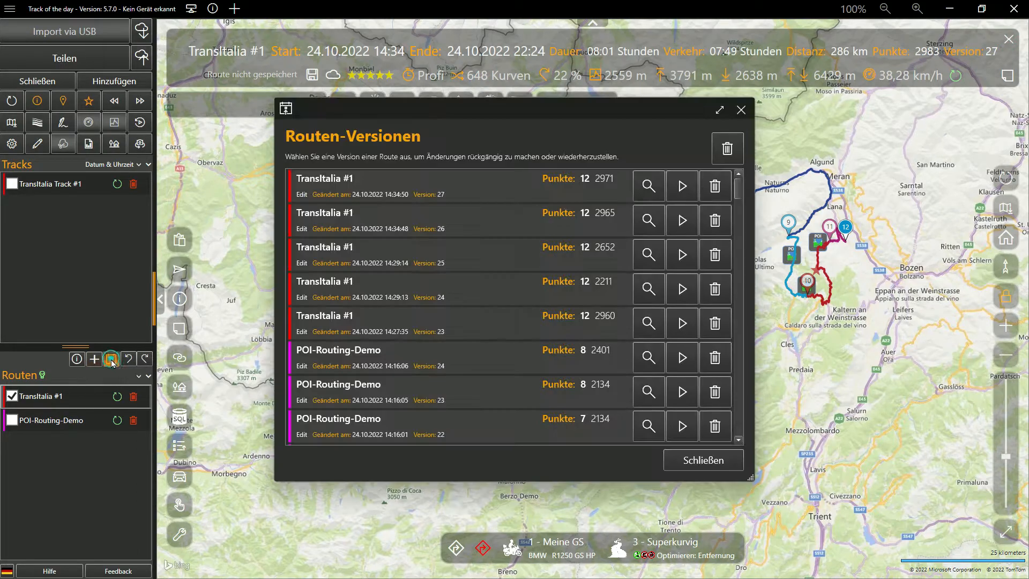
{"action": "left_click_drag", "start_coordinate": [433, 111], "coordinate": [1028, 117]}
{"action": "left_click", "coordinate": [435, 253]}
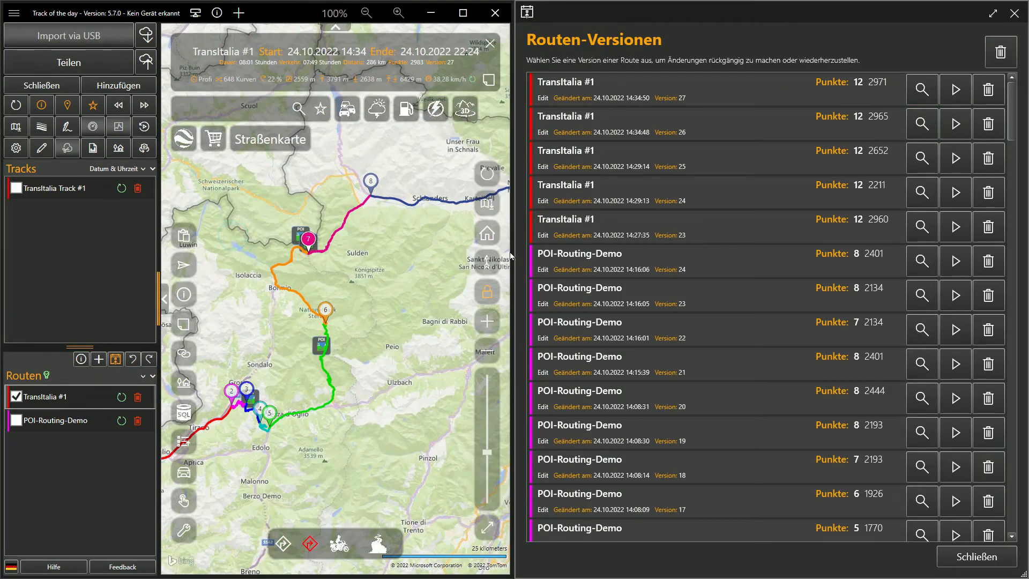
{"action": "left_click_drag", "start_coordinate": [512, 252], "coordinate": [878, 245]}
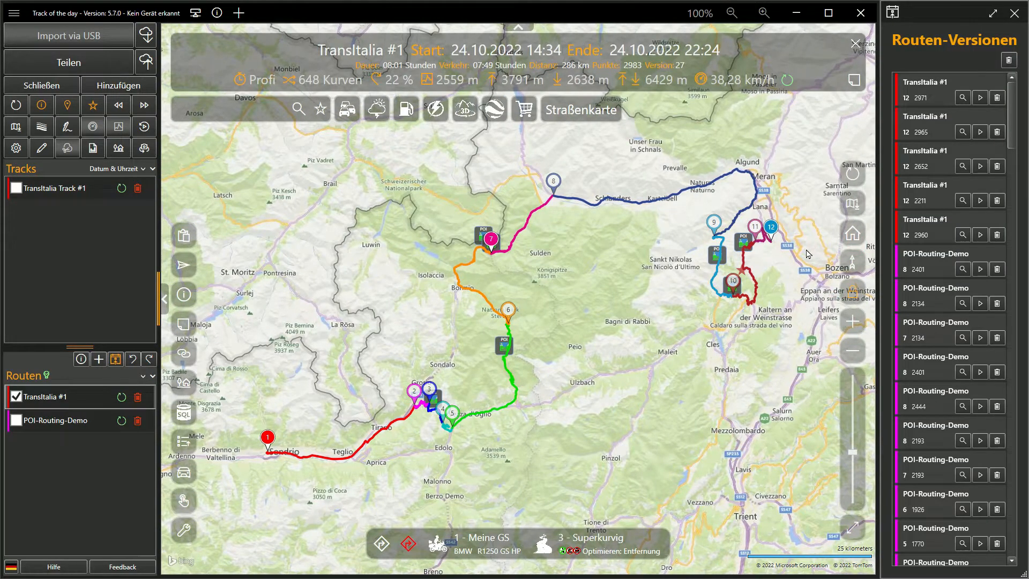
{"action": "left_click", "coordinate": [964, 202]}
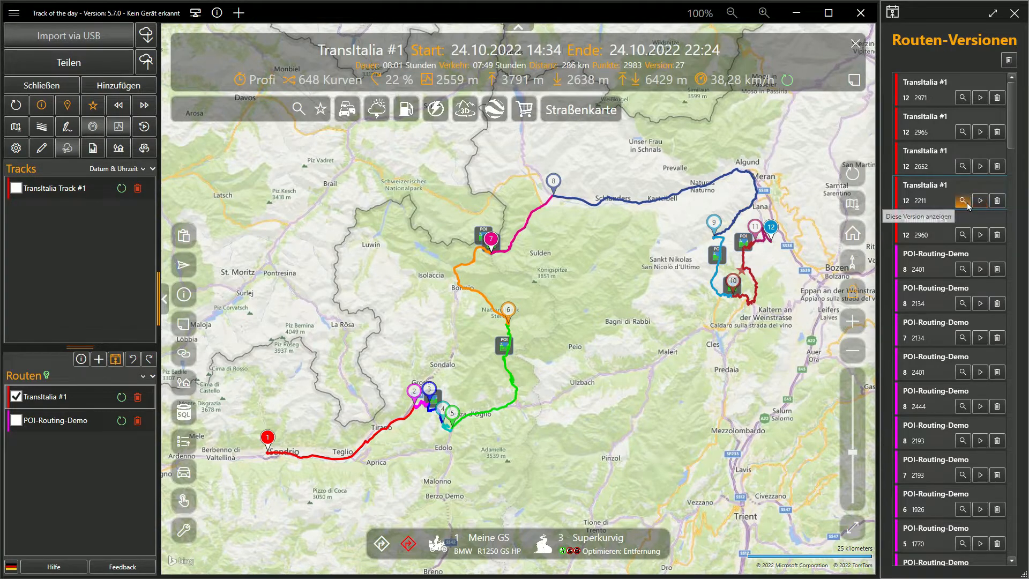
Step: View several earlier versions of TransItalia #1 and POI-Routing-Demo on the map and clear the entire route versions list
{"action": "left_click", "coordinate": [964, 167]}
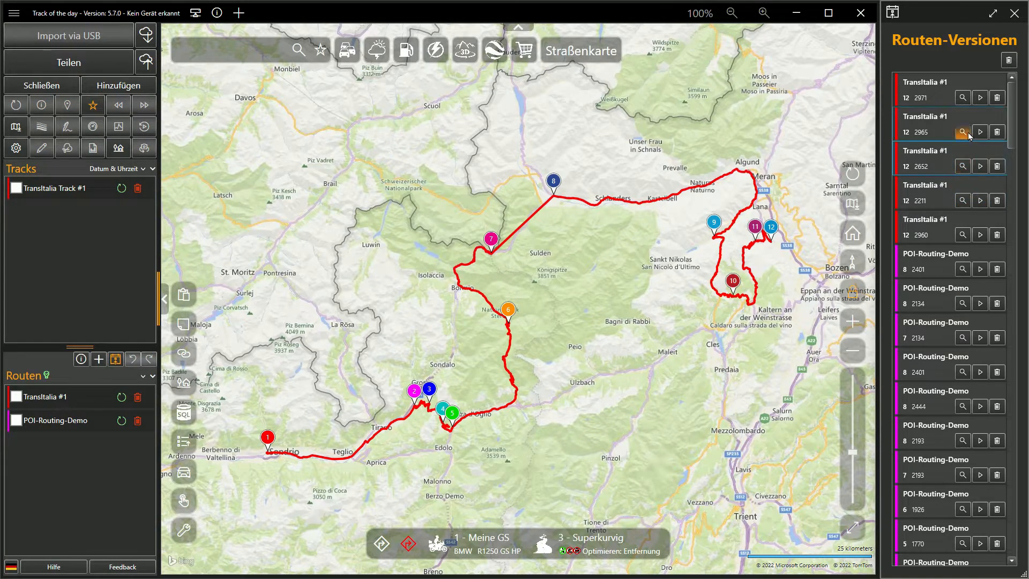
{"action": "left_click", "coordinate": [964, 133]}
{"action": "left_click", "coordinate": [962, 99]}
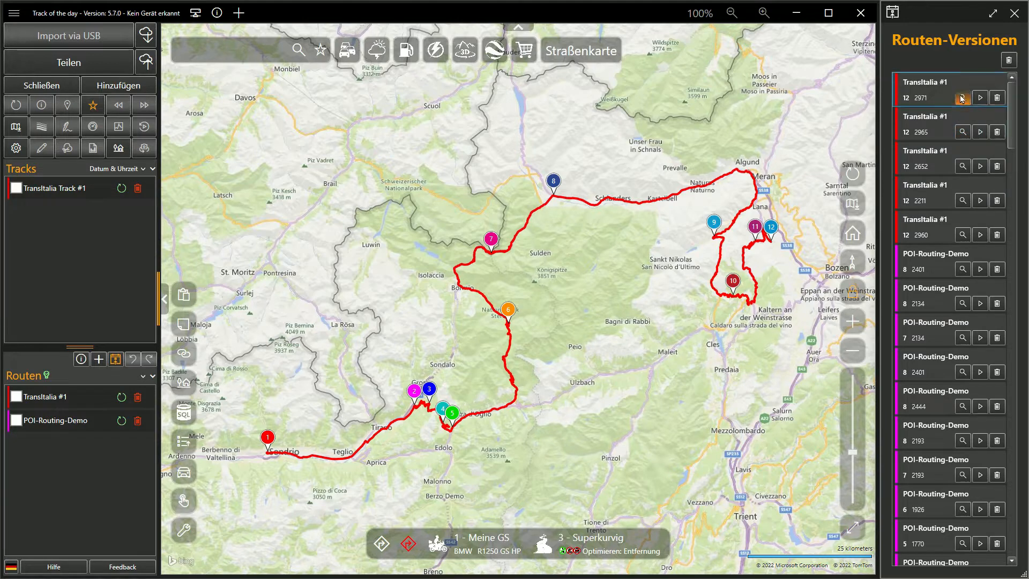
{"action": "left_click", "coordinate": [962, 338]}
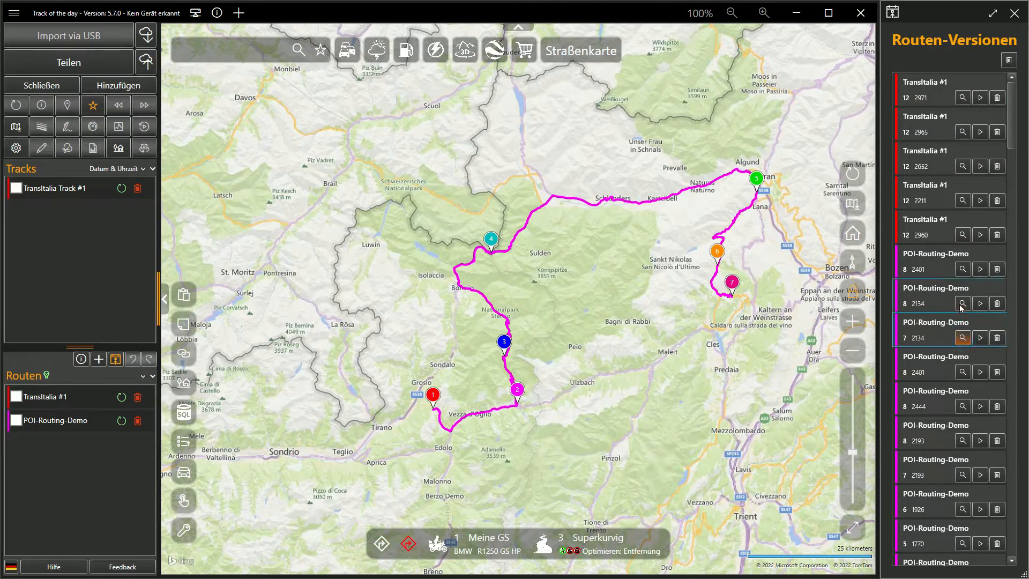
{"action": "left_click", "coordinate": [963, 269]}
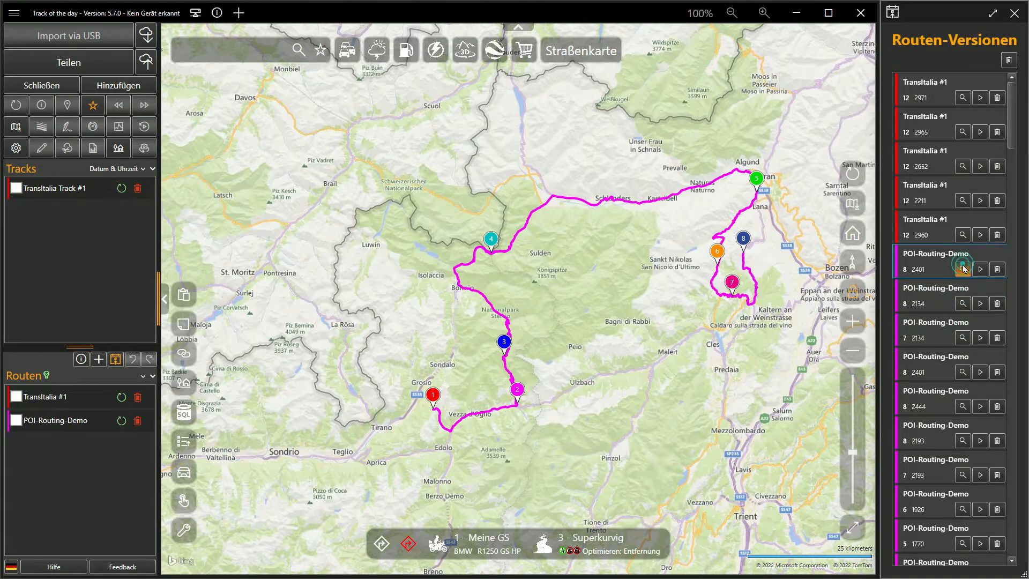
{"action": "left_click", "coordinate": [963, 98]}
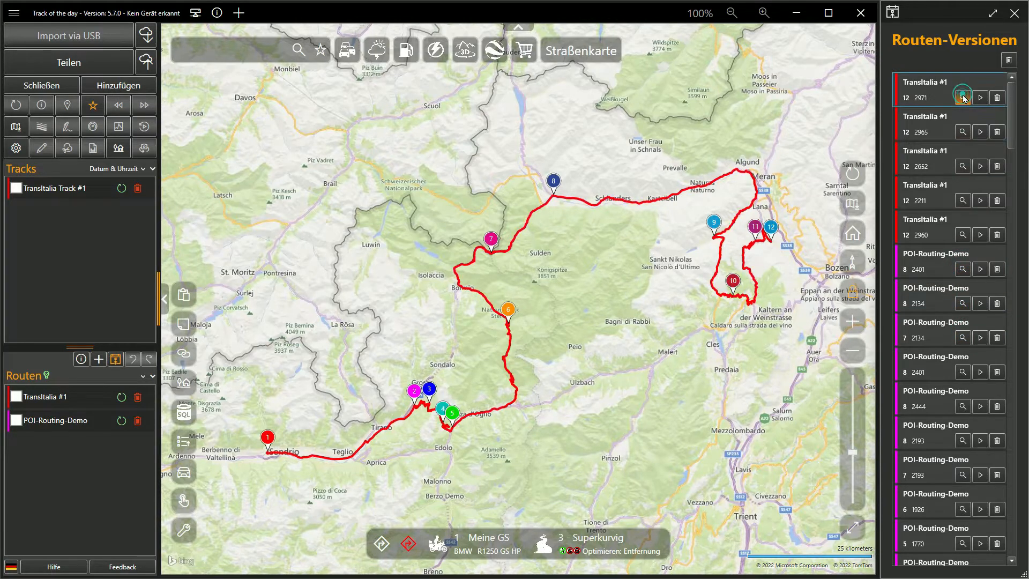
{"action": "left_click", "coordinate": [1008, 60]}
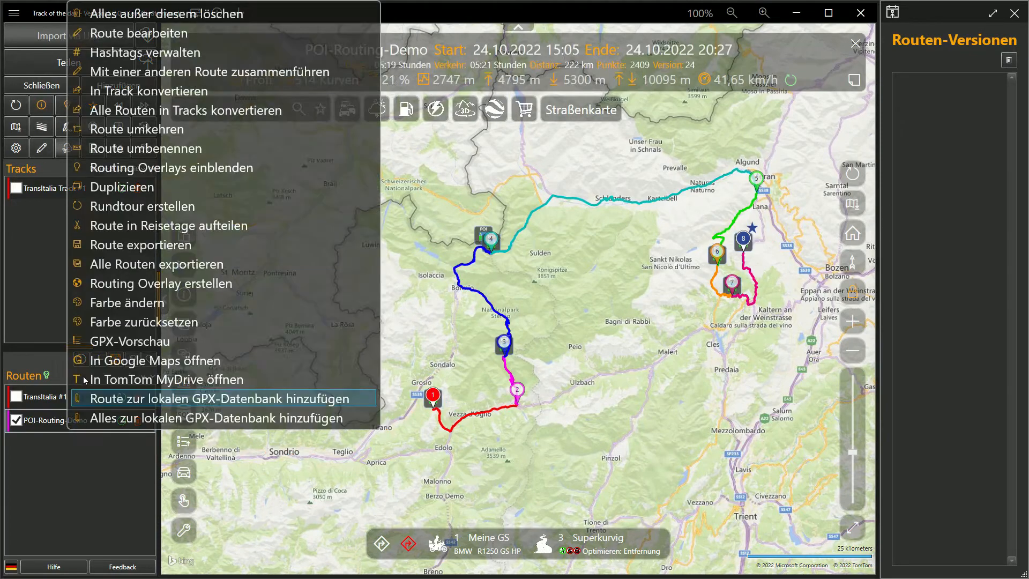
Step: Duplicate the POI-Routing-Demo route and reverse the direction of the copy
{"action": "left_click", "coordinate": [102, 187]}
{"action": "right_click", "coordinate": [57, 450]}
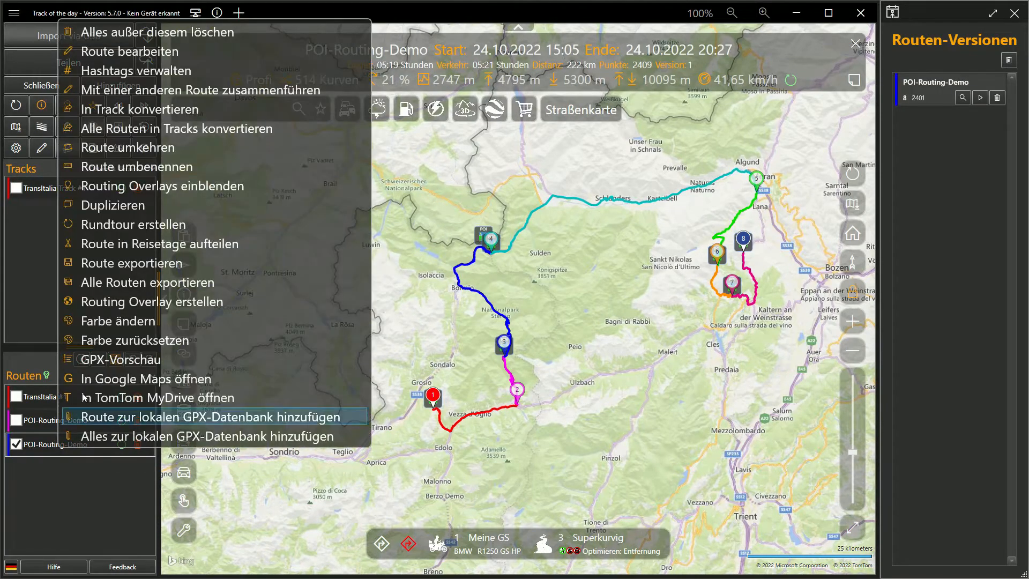
{"action": "left_click", "coordinate": [132, 151]}
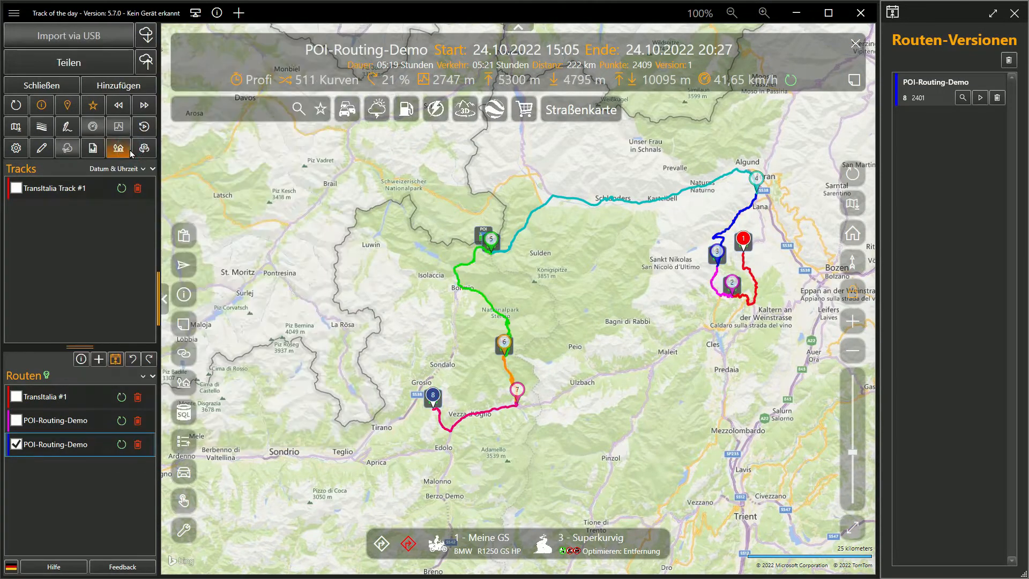
Step: Split the reversed POI-Routing-Demo copy near Schlanders and rename the two resulting parts Teil A and Teil B
{"action": "right_click", "coordinate": [609, 203]}
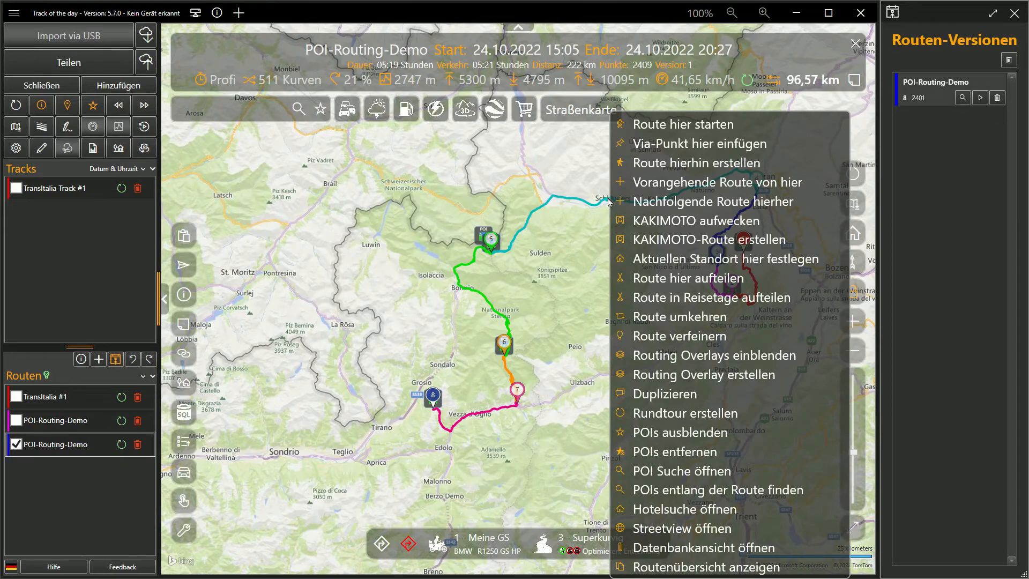
{"action": "left_click", "coordinate": [650, 282]}
{"action": "left_click", "coordinate": [87, 469]}
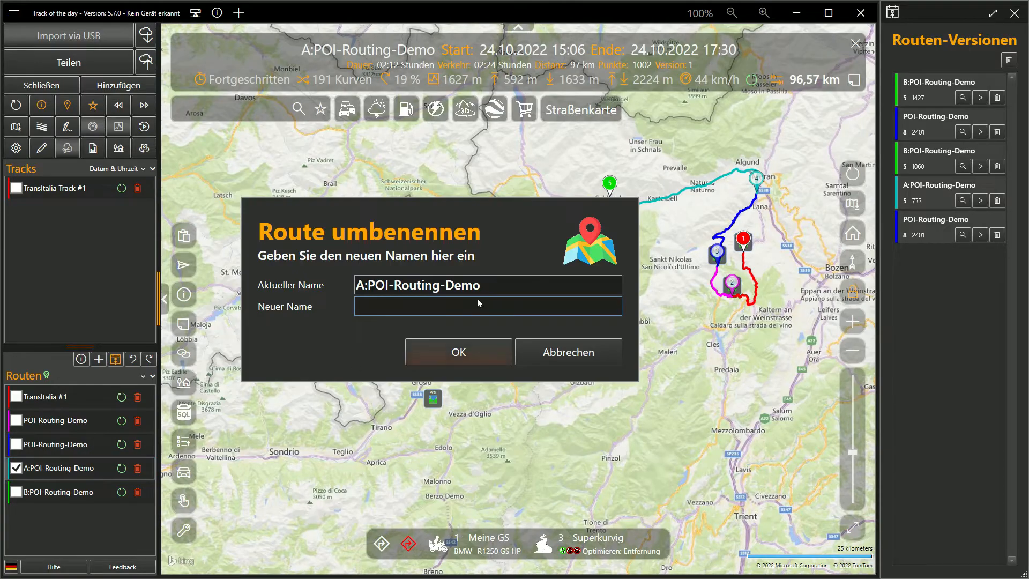
{"action": "left_click", "coordinate": [490, 349]}
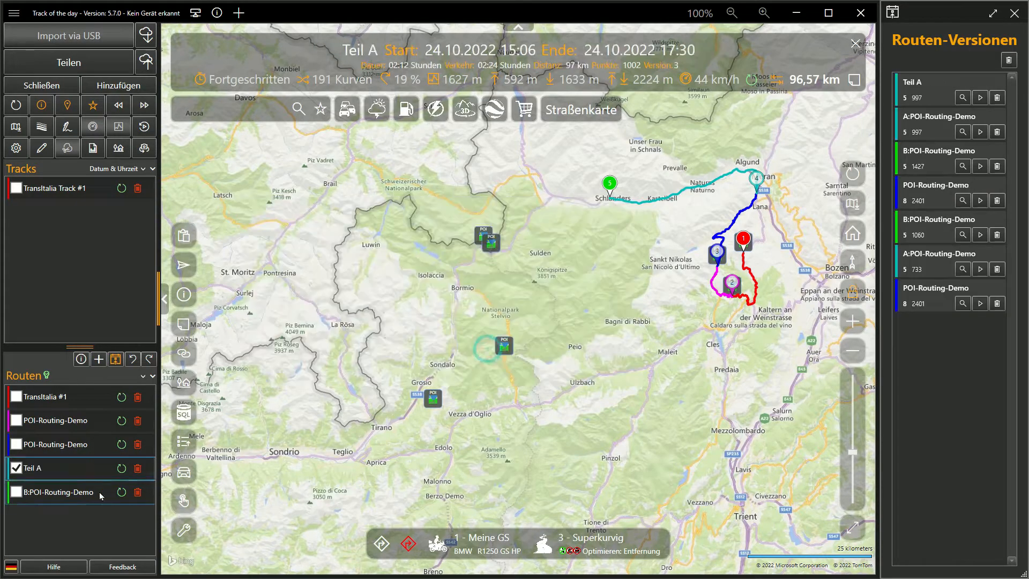
{"action": "type", "text": "Teil B"}
{"action": "key", "text": "Return"}
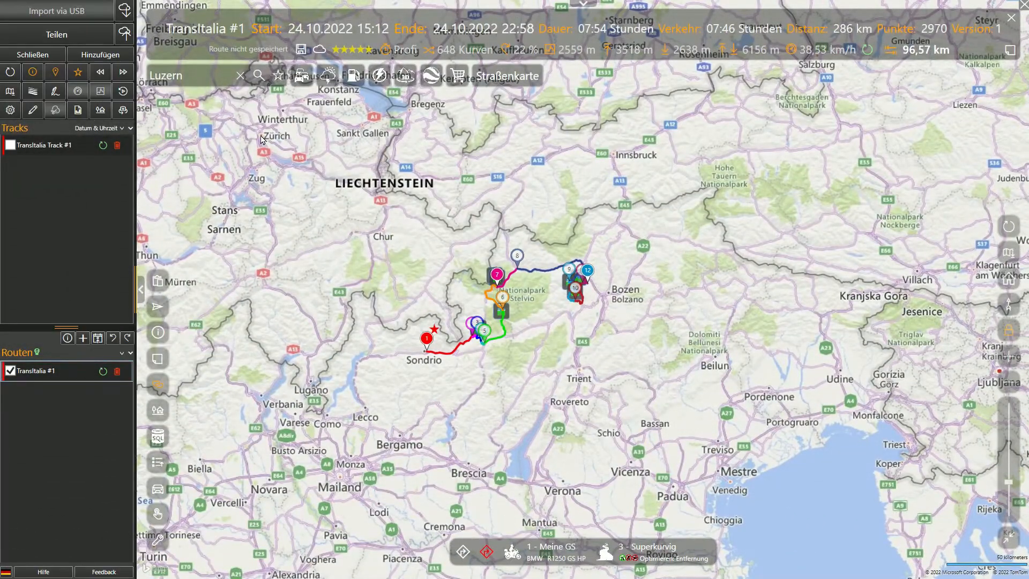
Step: Create a preceding route from Zürich to the start of TransItalia #1 and insert a via point near Lugano
{"action": "right_click", "coordinate": [262, 138]}
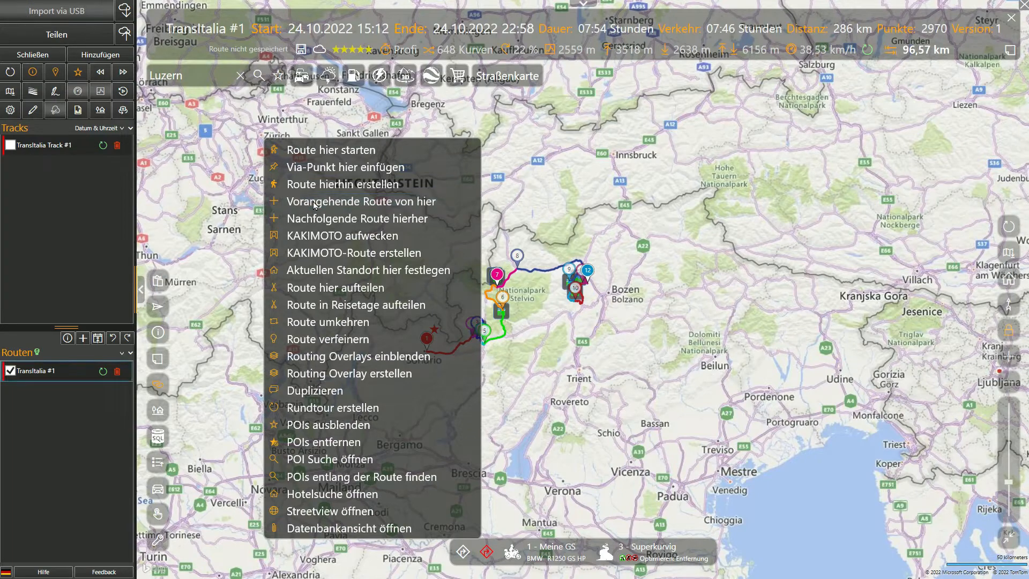
{"action": "left_click", "coordinate": [314, 202]}
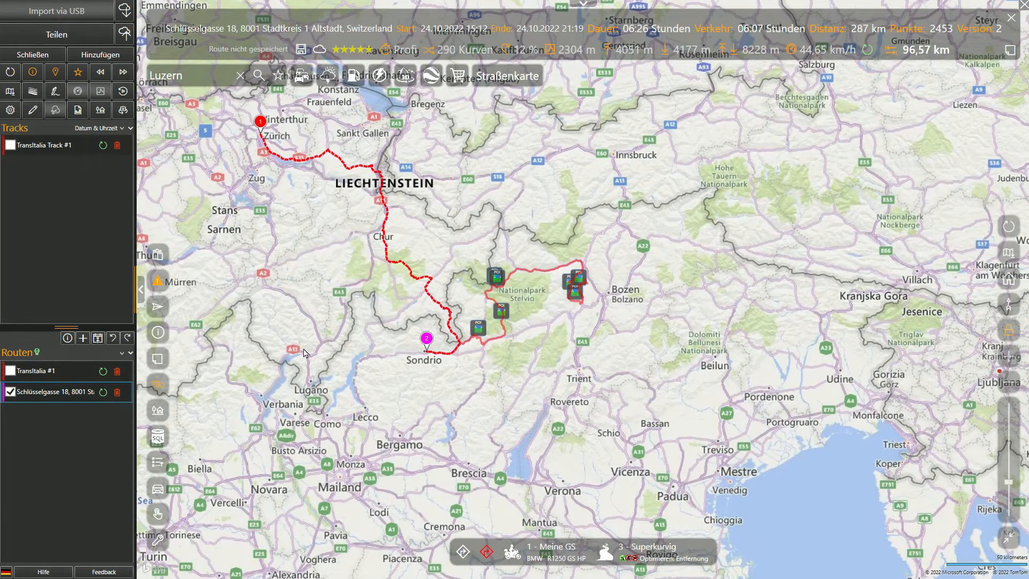
{"action": "right_click", "coordinate": [311, 385]}
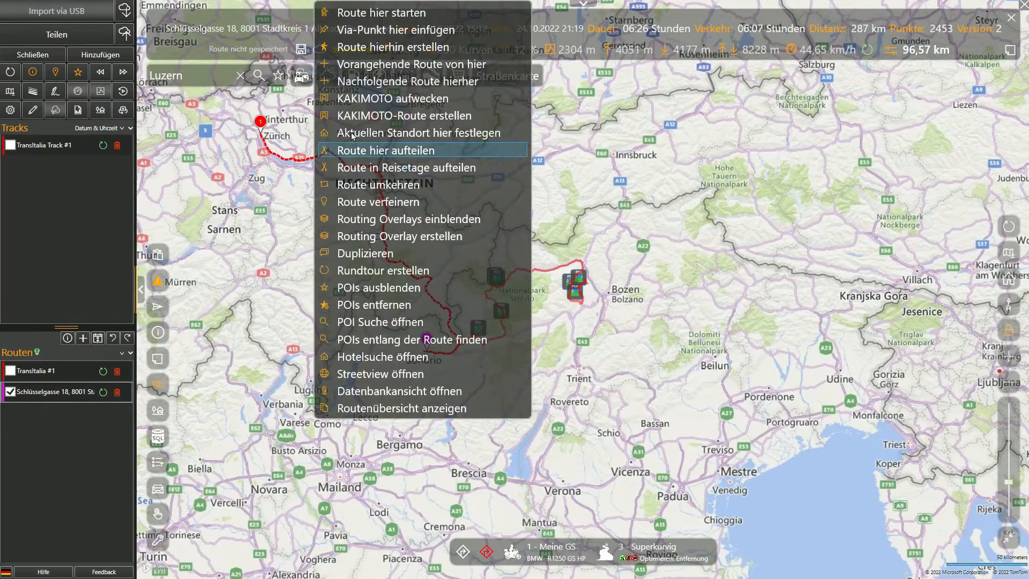
{"action": "left_click", "coordinate": [384, 38]}
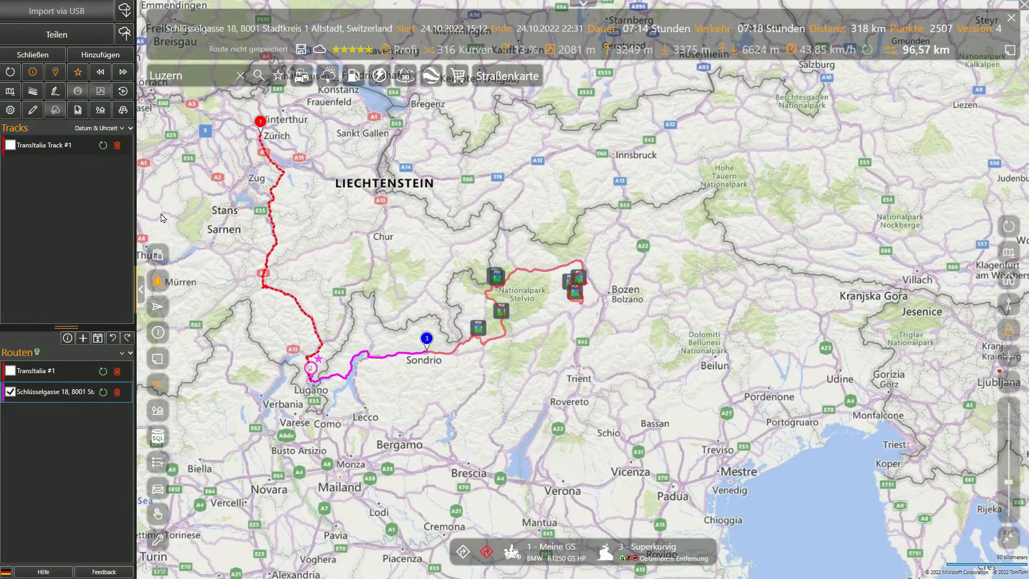
Step: Create a following route from the end of TransItalia #1 to Triest
{"action": "left_click", "coordinate": [38, 372]}
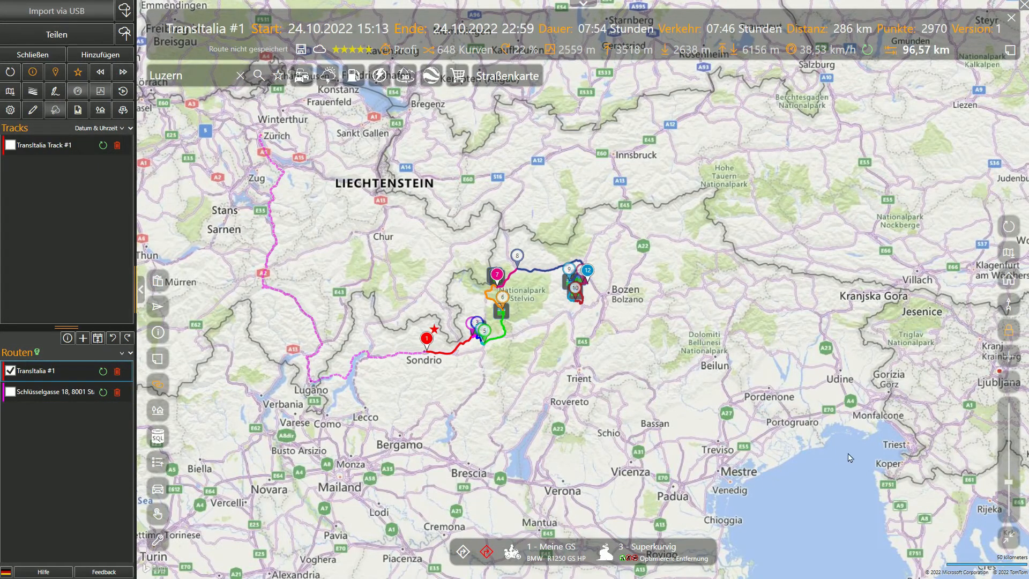
{"action": "right_click", "coordinate": [909, 448]}
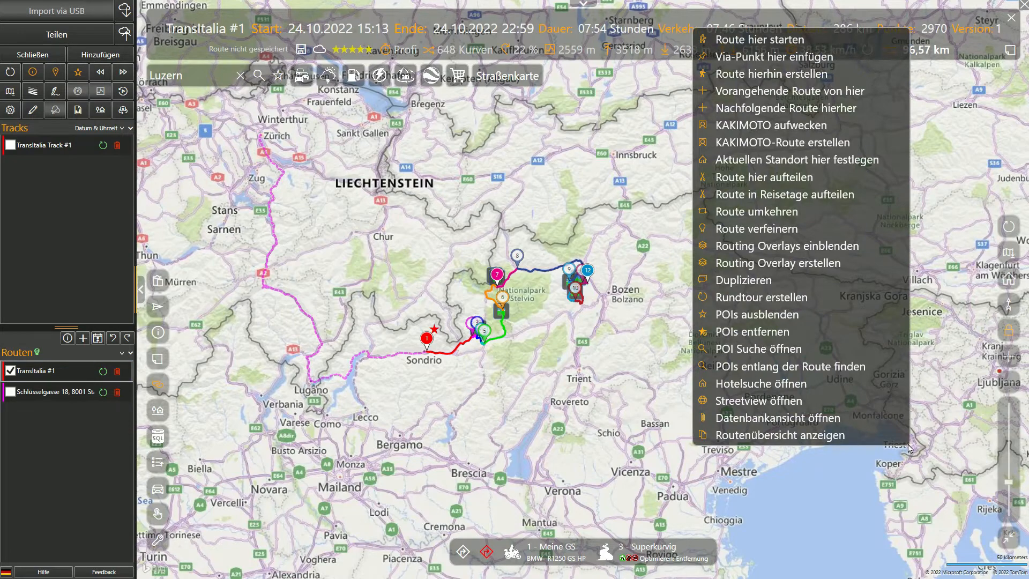
{"action": "left_click", "coordinate": [839, 110]}
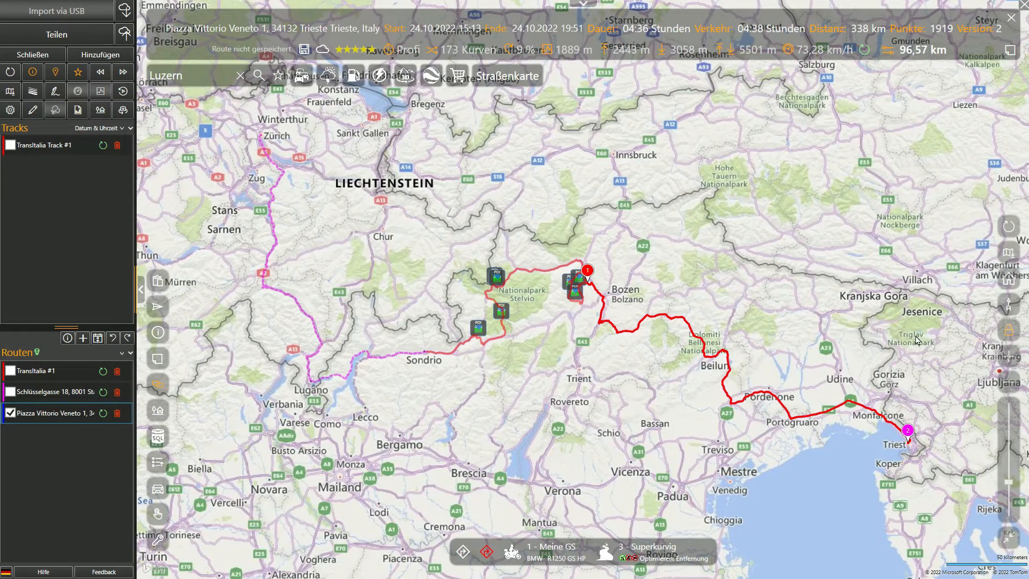
Step: Insert a via point at the lake near Bohinjska Bistrica into the route to Triest and show all routes
{"action": "scroll", "coordinate": [917, 339], "scroll_direction": "up", "scroll_amount": 5}
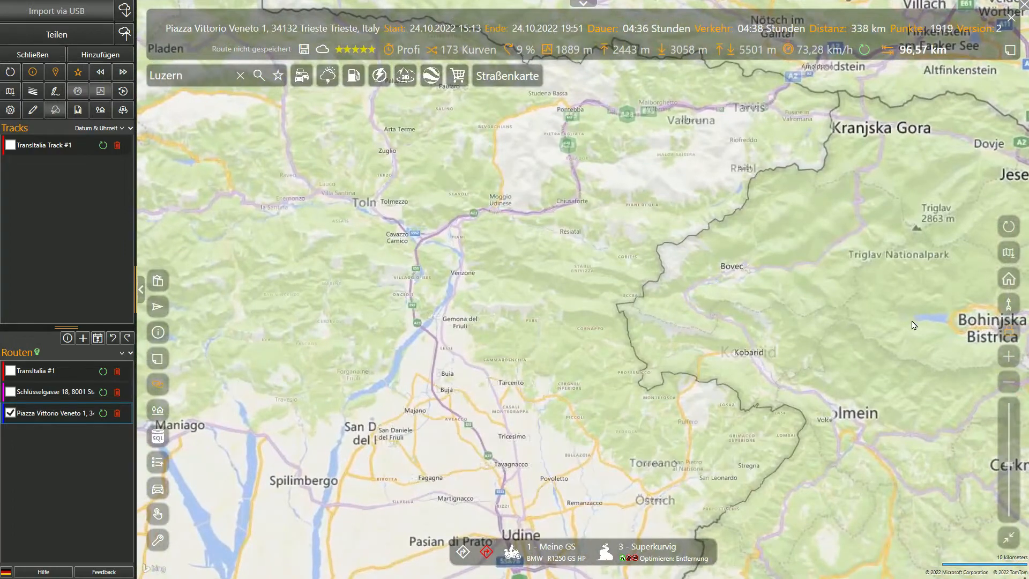
{"action": "left_click_drag", "start_coordinate": [942, 320], "coordinate": [821, 325]}
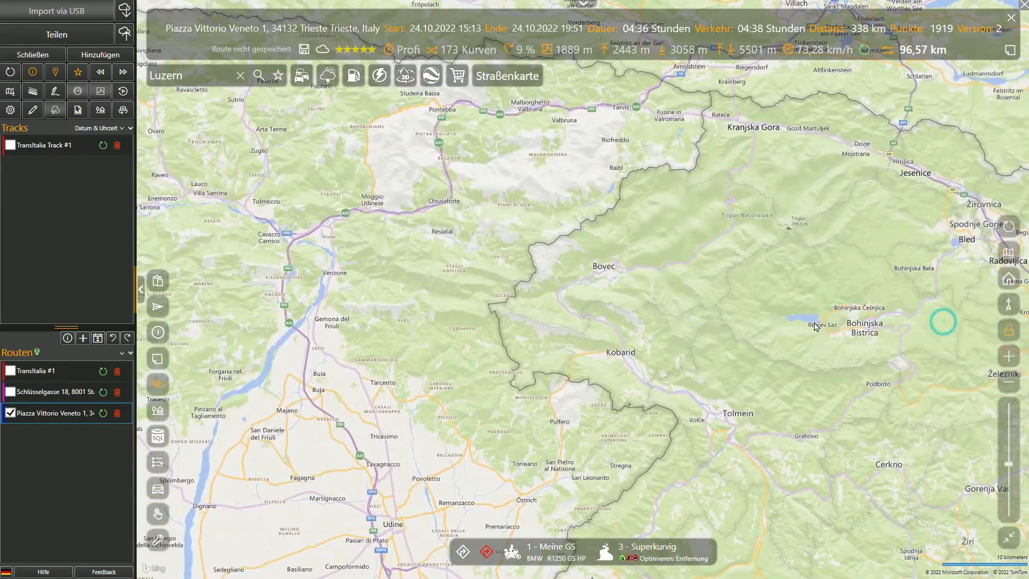
{"action": "right_click", "coordinate": [823, 324]}
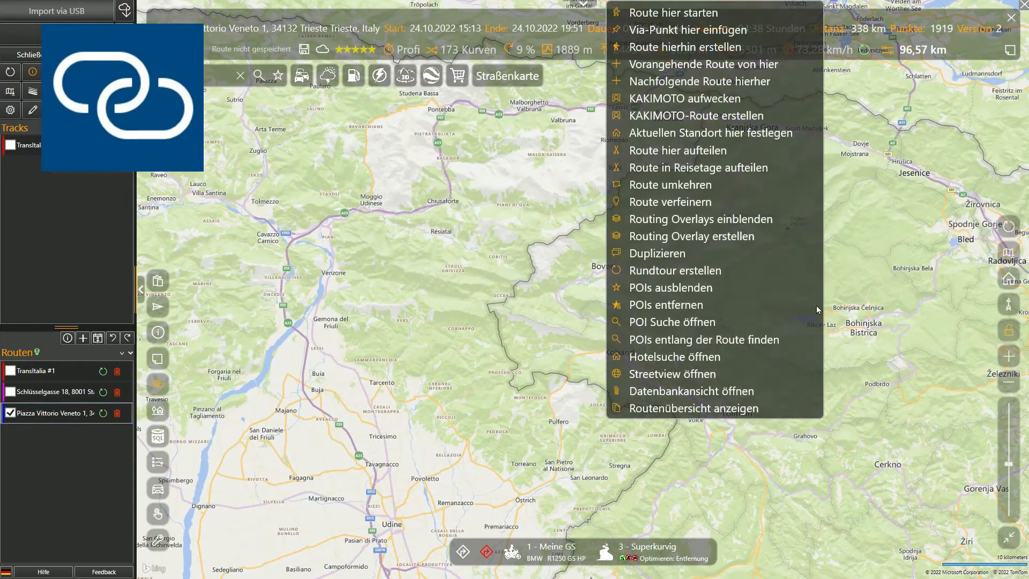
{"action": "left_click", "coordinate": [749, 33]}
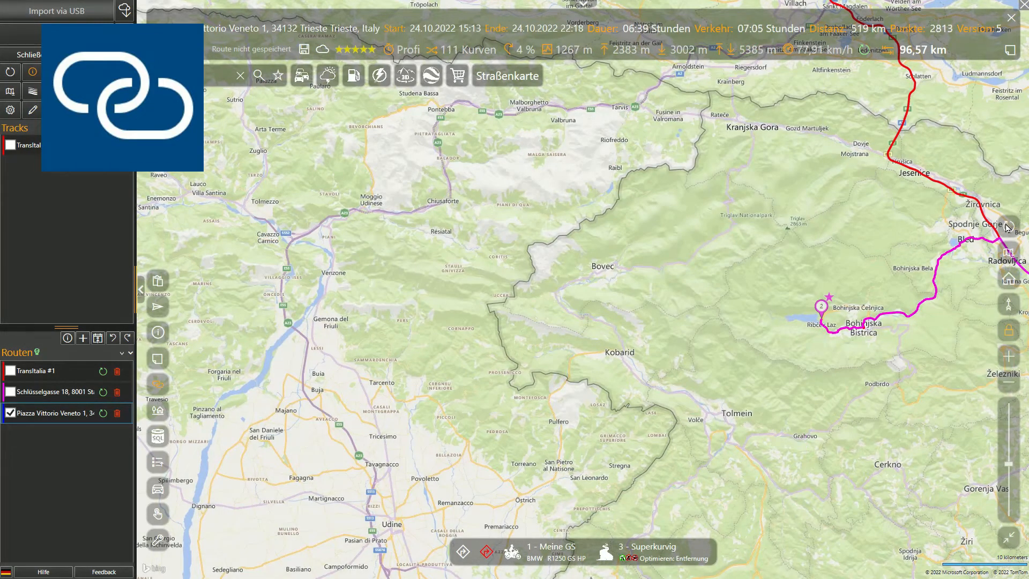
{"action": "left_click", "coordinate": [1006, 228]}
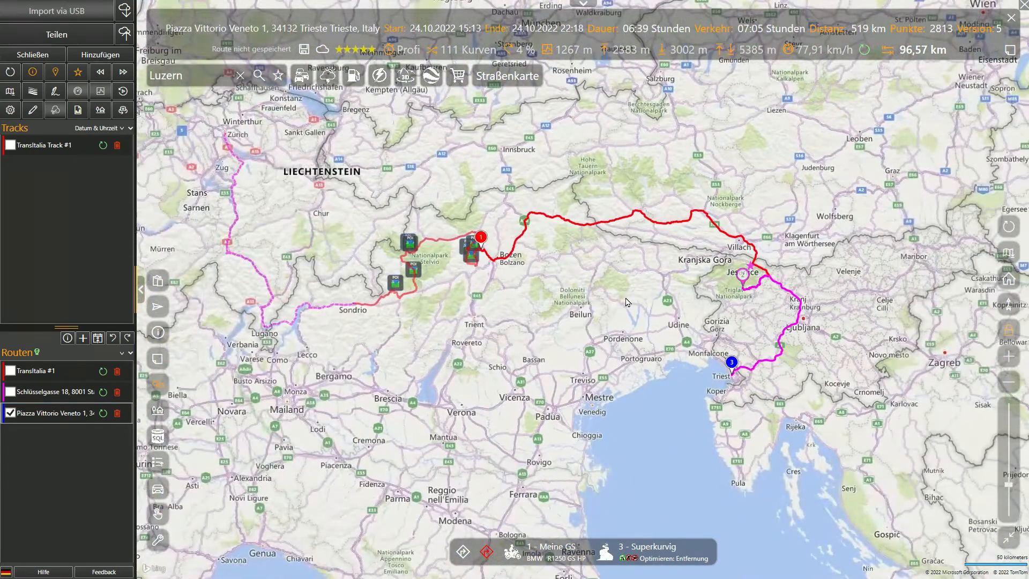
{"action": "left_click_drag", "start_coordinate": [592, 306], "coordinate": [664, 328]}
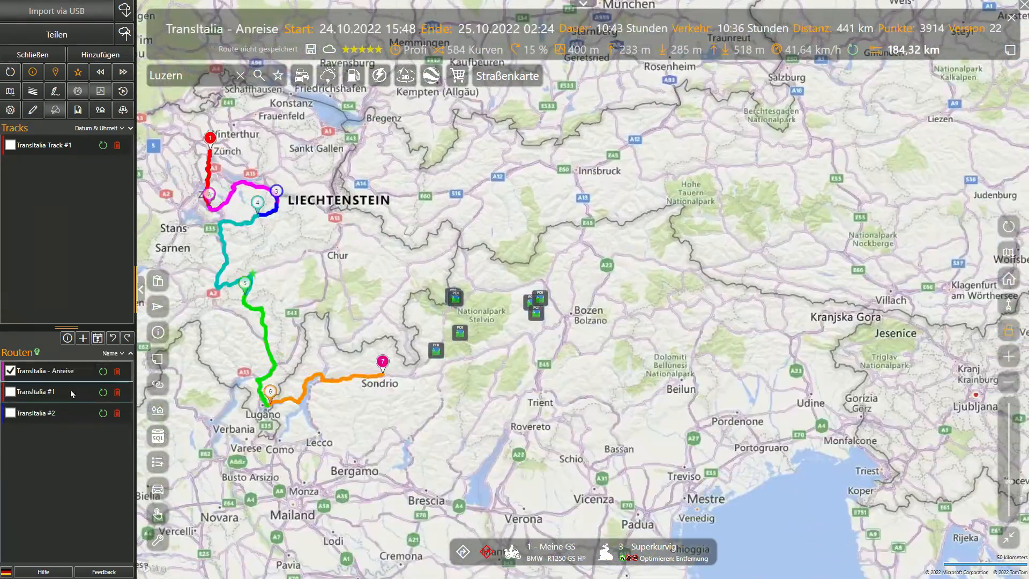
Step: Examine the connected routes TransItalia - Anreise, TransItalia #1 and TransItalia #2 by activating each from the list and the map
{"action": "left_click", "coordinate": [65, 392]}
{"action": "left_click", "coordinate": [54, 413]}
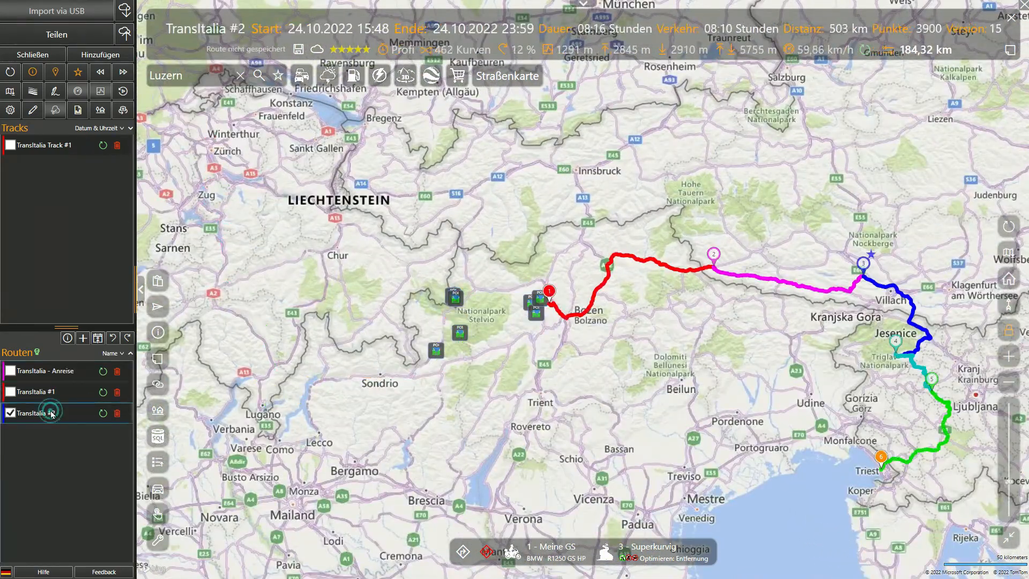
{"action": "left_click", "coordinate": [44, 370]}
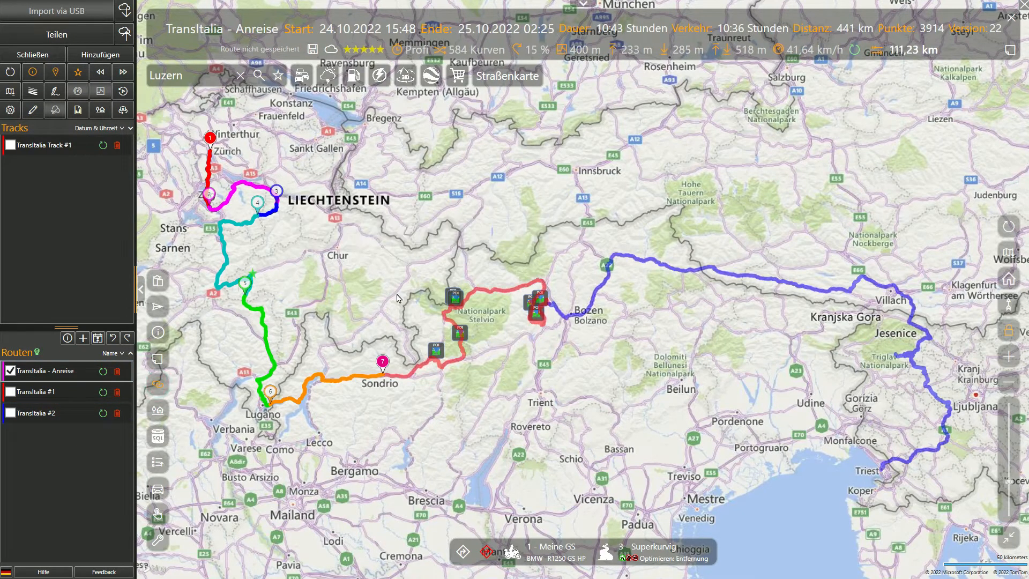
{"action": "left_click", "coordinate": [517, 294]}
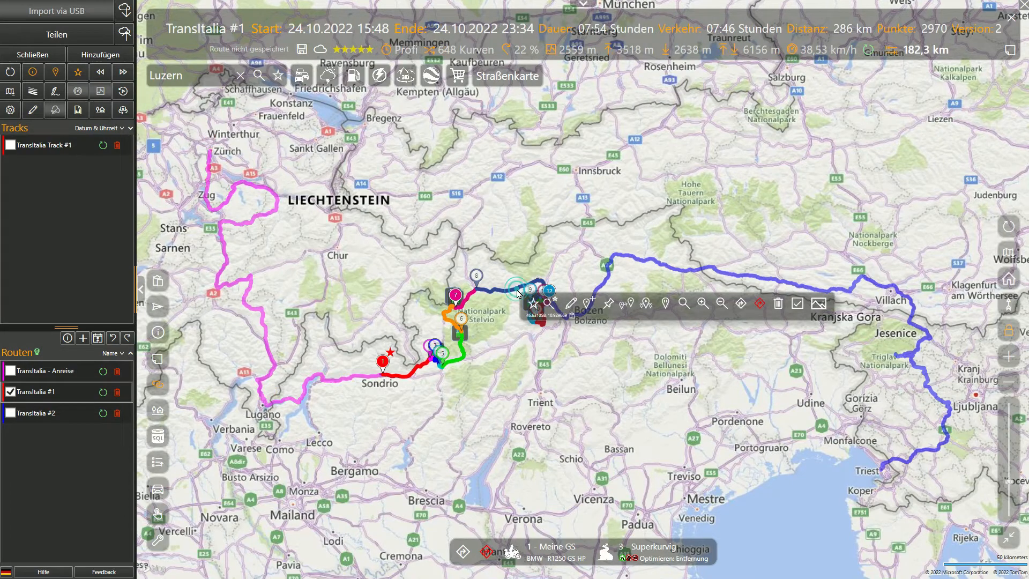
{"action": "left_click", "coordinate": [725, 276]}
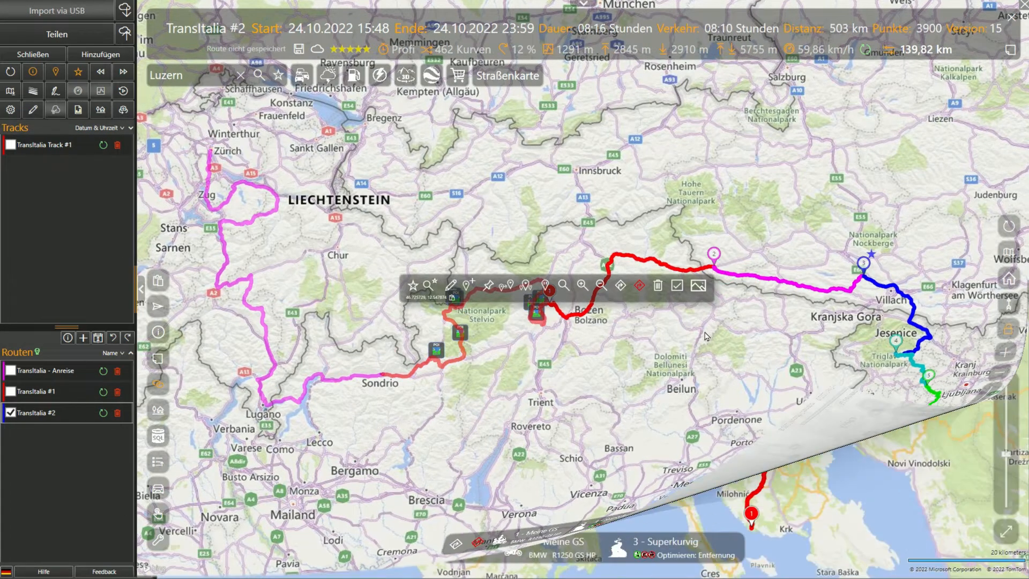
Step: Wake the KAKIMOTO assistant for the Treist - Krk route and have it generate alternative routes
{"action": "right_click", "coordinate": [694, 110]}
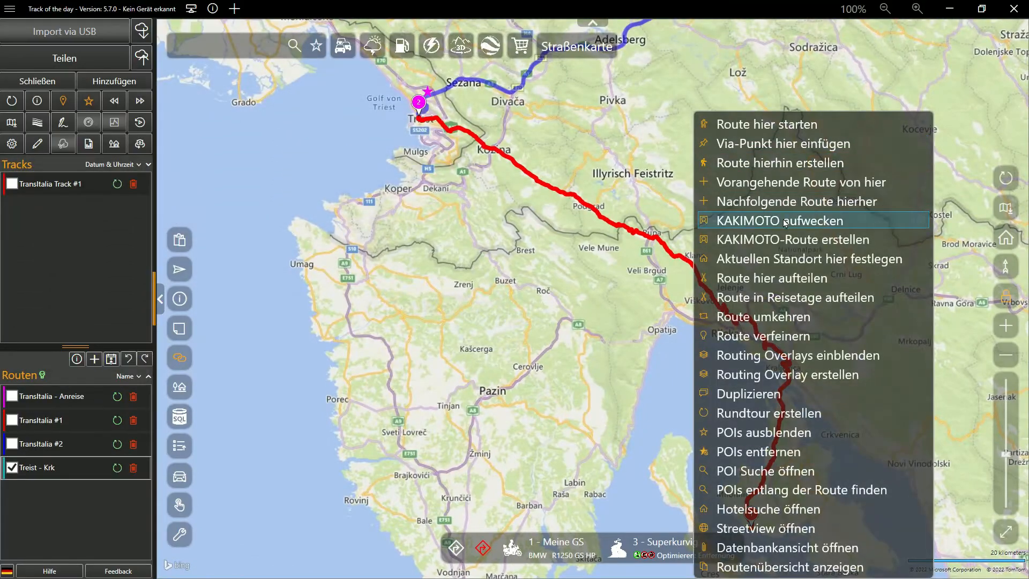
{"action": "left_click", "coordinate": [783, 223]}
{"action": "left_click", "coordinate": [959, 525]}
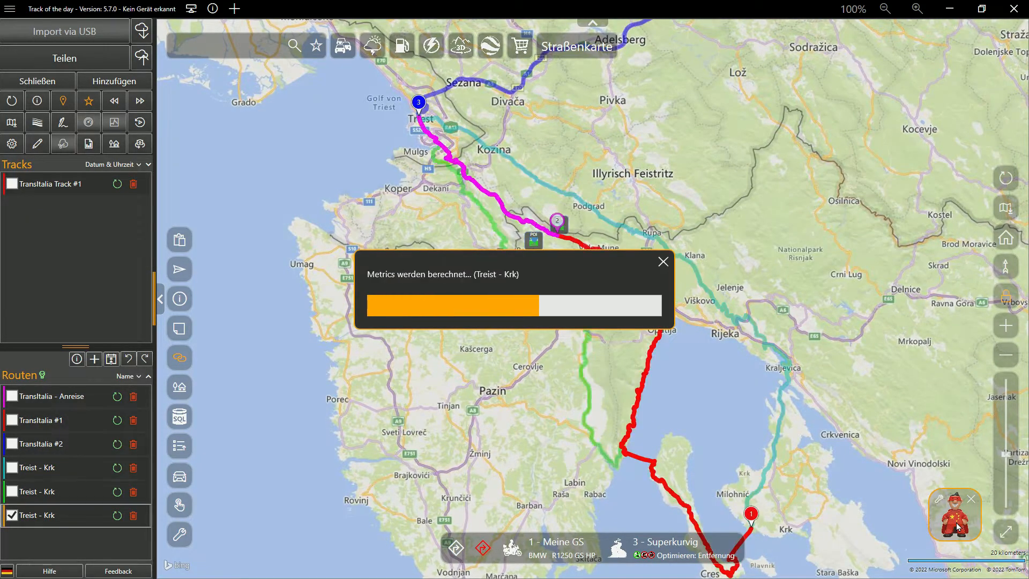
{"action": "left_click", "coordinate": [960, 520]}
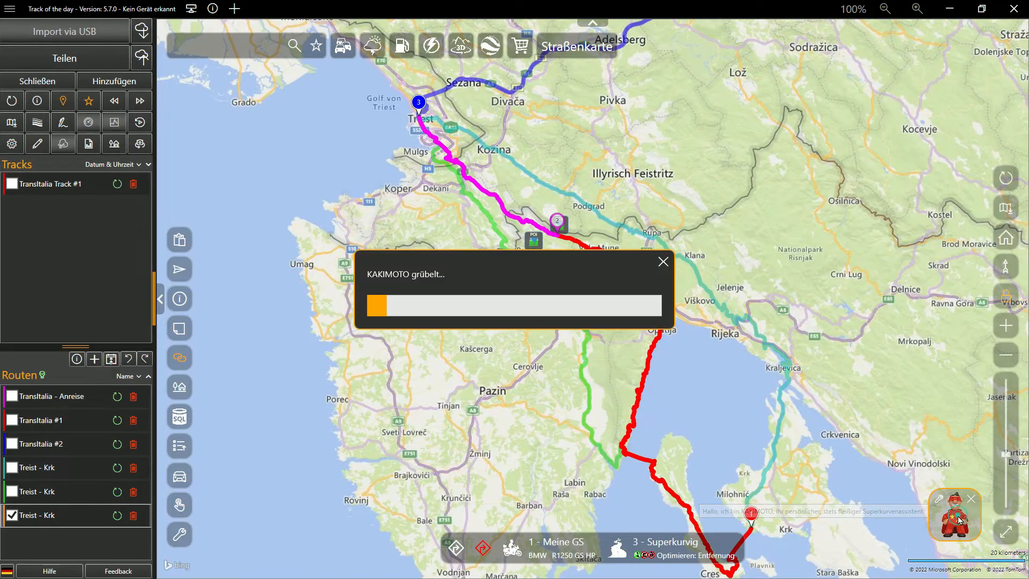